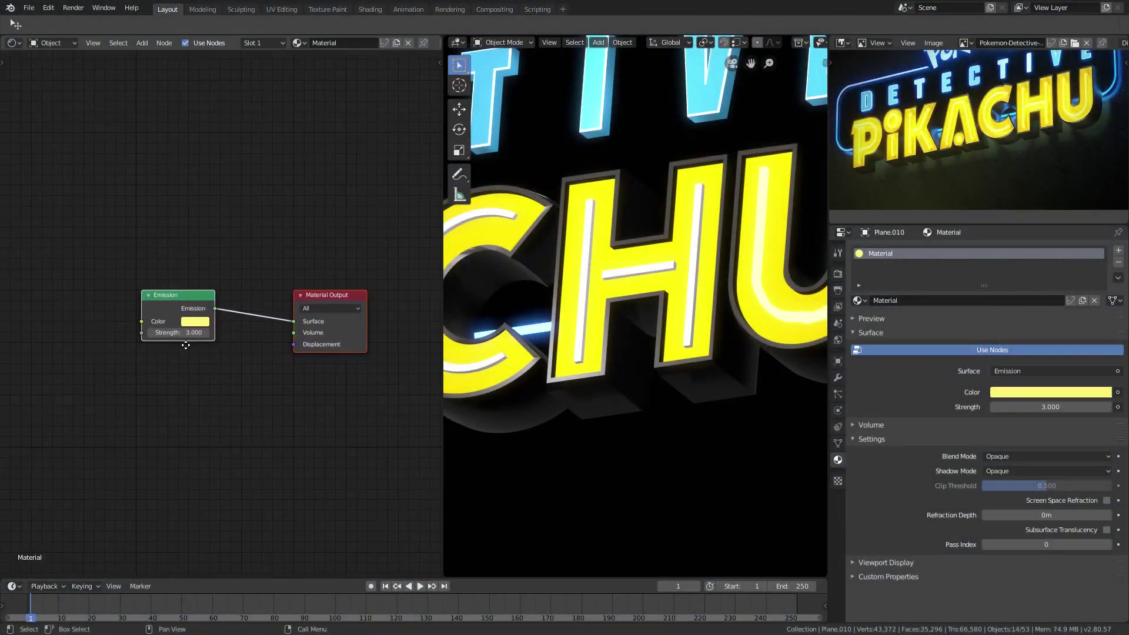
# Add a Mix Shader node and drop it onto the Emission–Material Output link.
pyautogui.moveTo(185, 345); pyautogui.dragTo(255, 349, button='middle')
pyautogui.moveTo(257, 298); pyautogui.dragTo(241, 347)
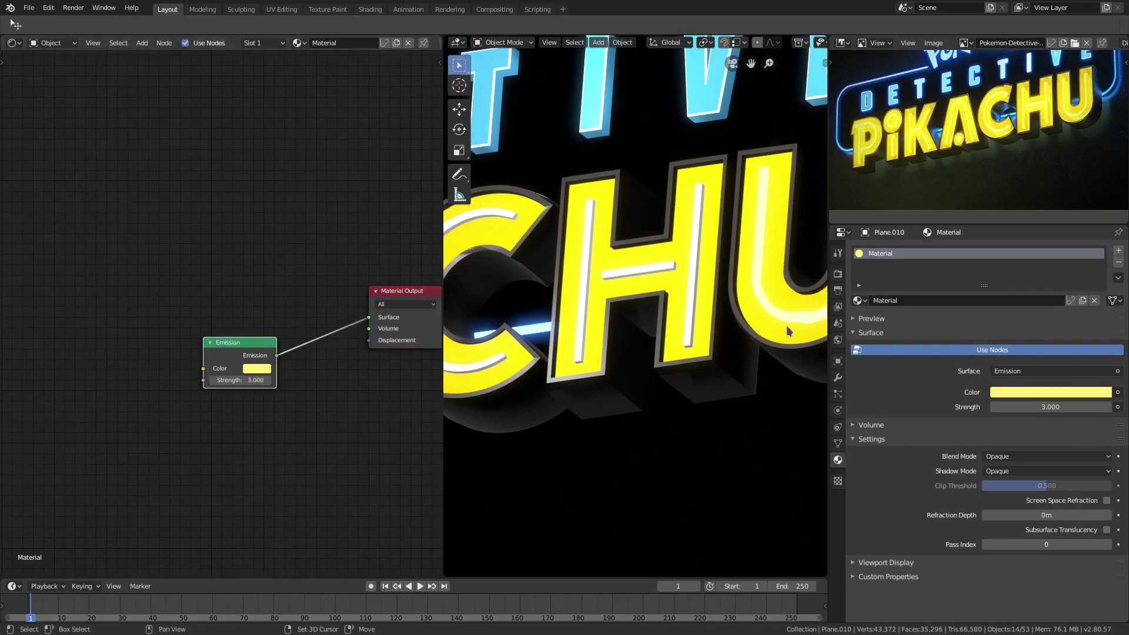
pyautogui.moveTo(788, 331); pyautogui.dragTo(644, 222, button='middle')
pyautogui.scroll(1, 193, 306)
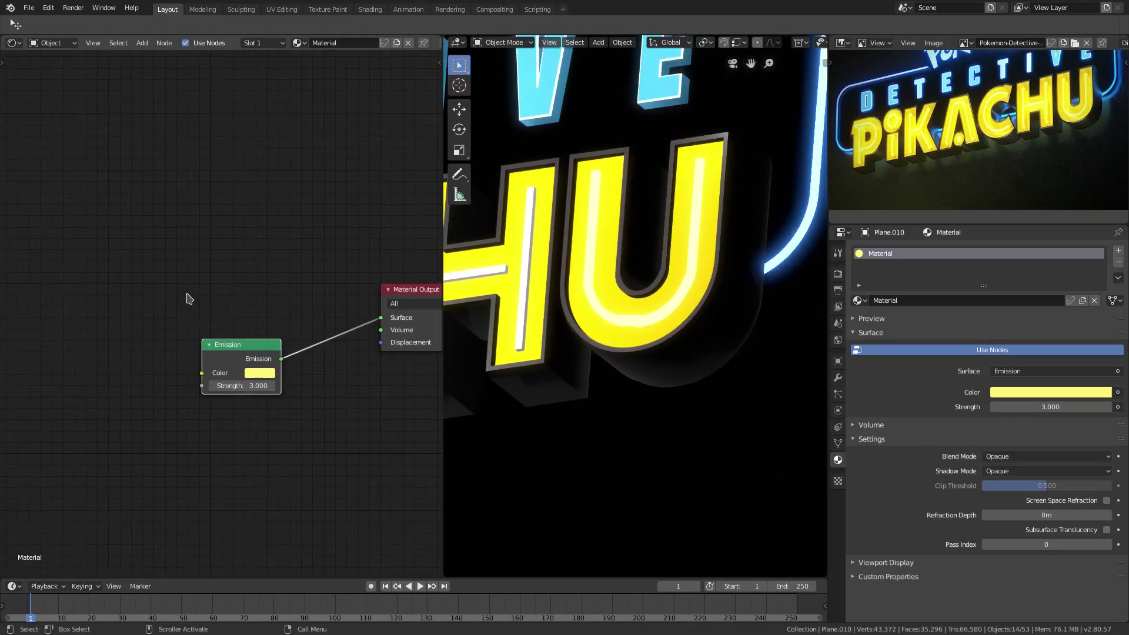
pyautogui.hotkey('shift', 'a')
pyautogui.click(160, 265)
pyautogui.write('micx')
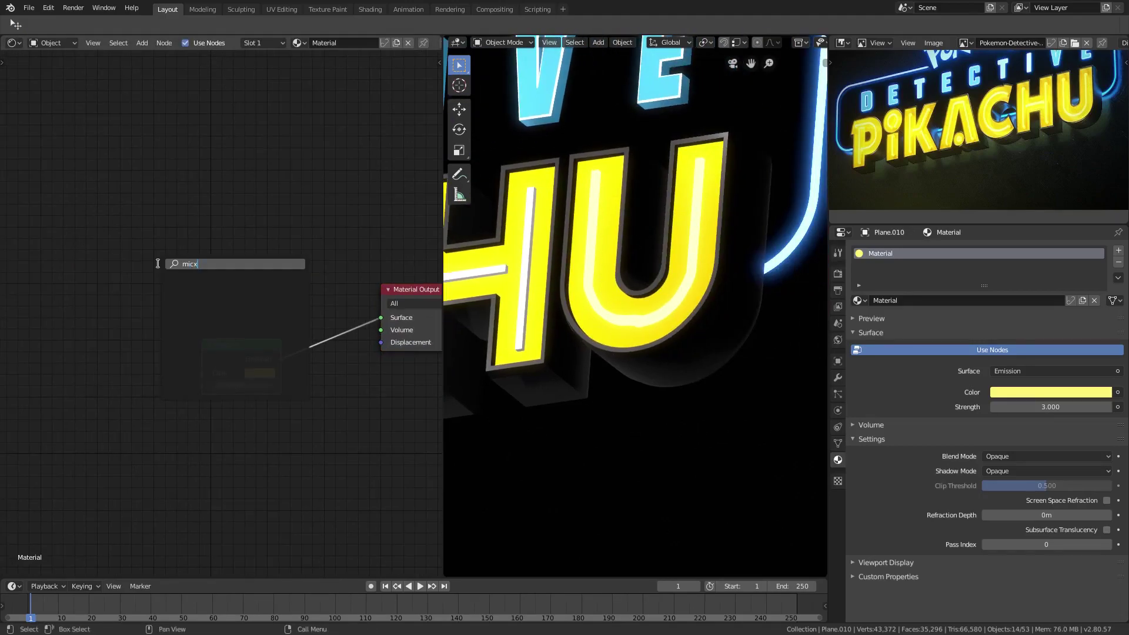
pyautogui.press('BackSpace')
pyautogui.write('x')
pyautogui.press('Return')
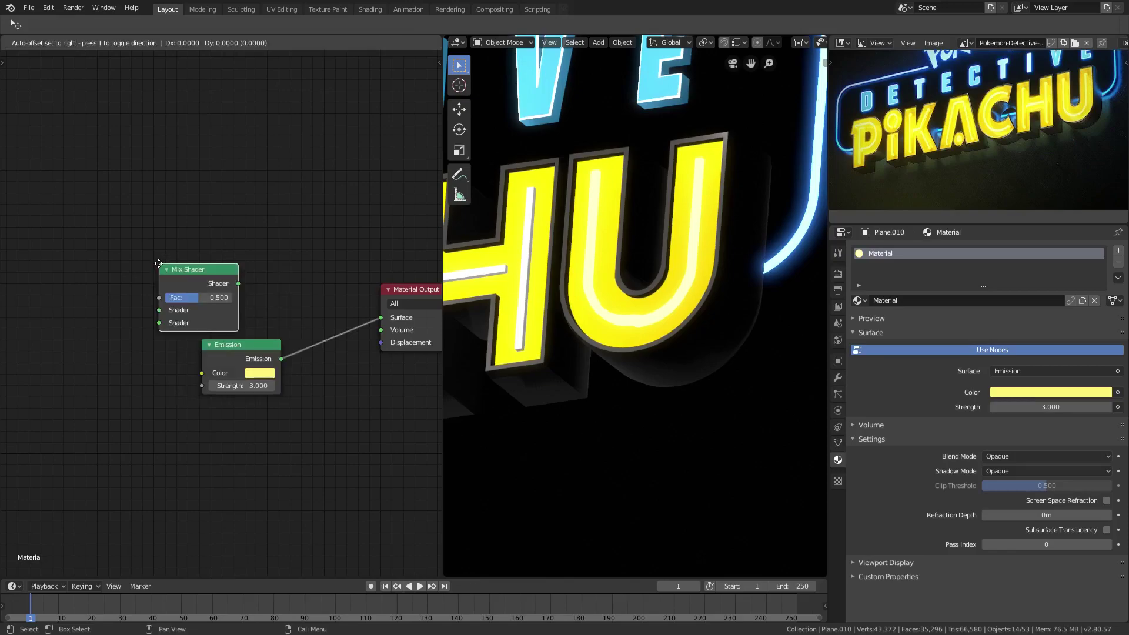
pyautogui.click(292, 369)
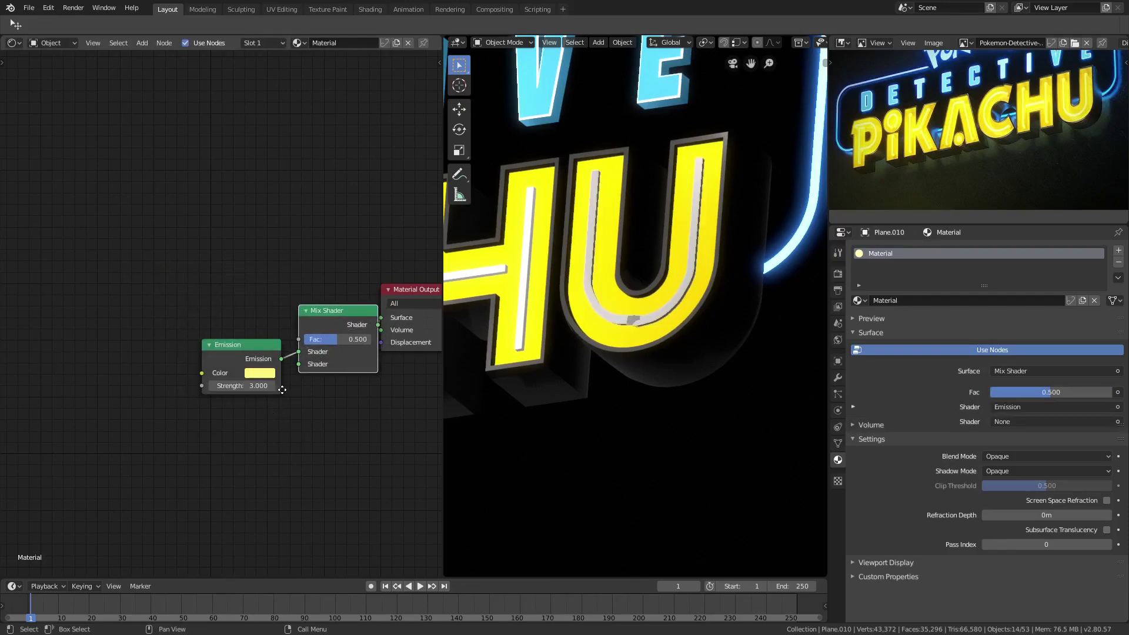
# Rewire the Emission output into the Mix Shader's second Shader input.
pyautogui.moveTo(270, 392); pyautogui.dragTo(238, 385, button='middle')
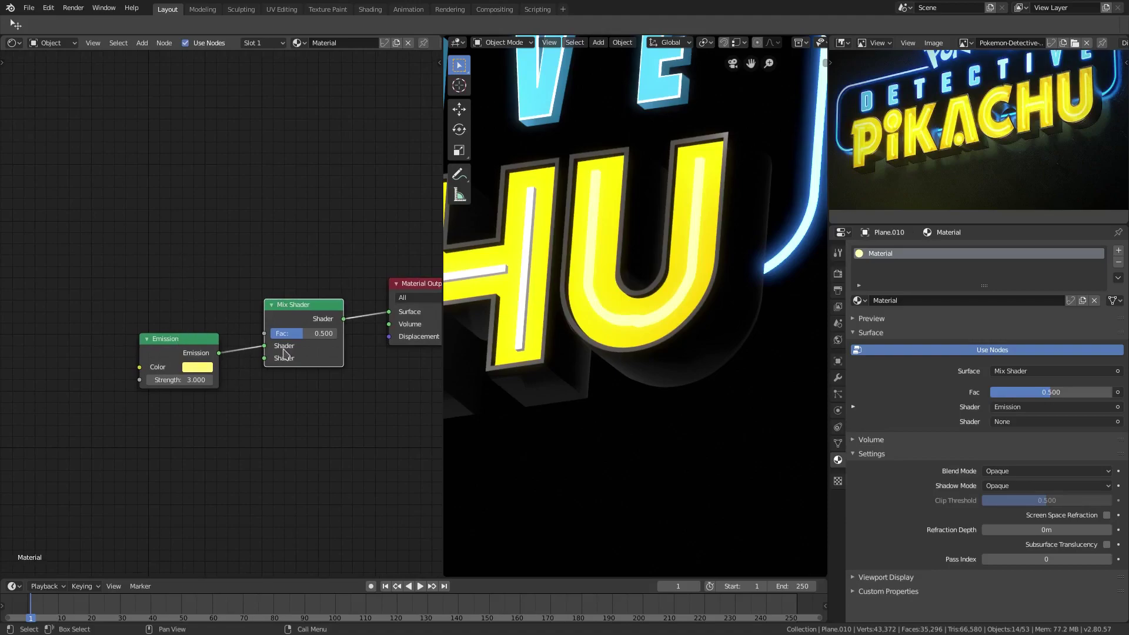
pyautogui.moveTo(263, 352); pyautogui.dragTo(266, 365)
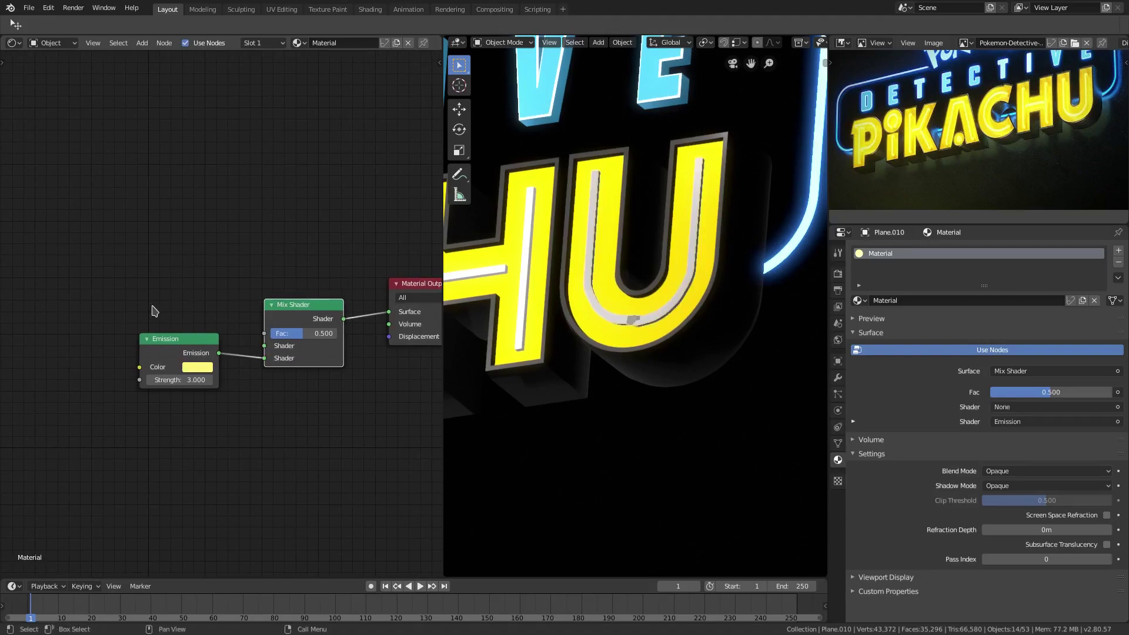
pyautogui.moveTo(179, 351); pyautogui.dragTo(162, 221)
# Add a Diffuse BSDF node and connect it to the Mix Shader's first Shader input.
pyautogui.hotkey('shift', 'a')
pyautogui.click(137, 227)
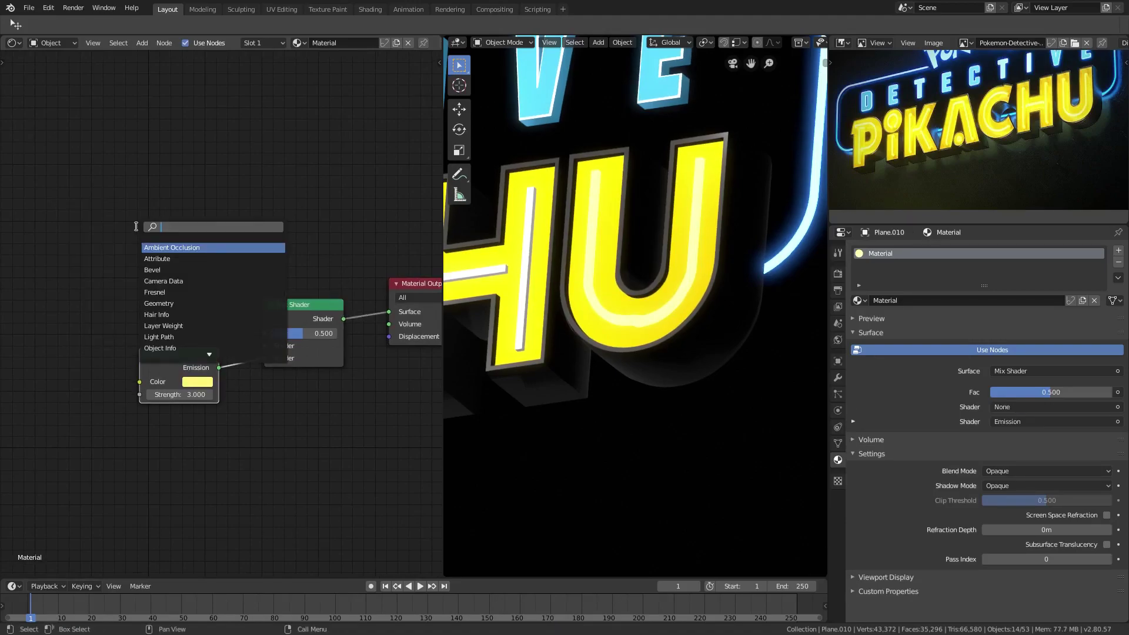
pyautogui.write('diffuse')
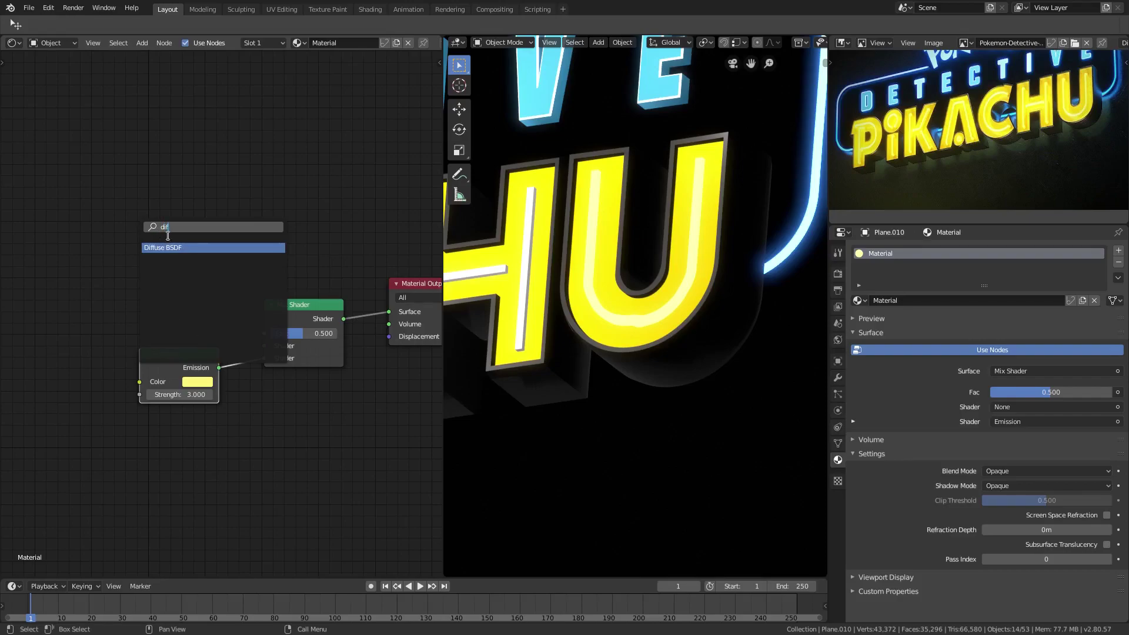
pyautogui.press('Return')
pyautogui.click(127, 267)
pyautogui.moveTo(212, 286); pyautogui.dragTo(265, 347)
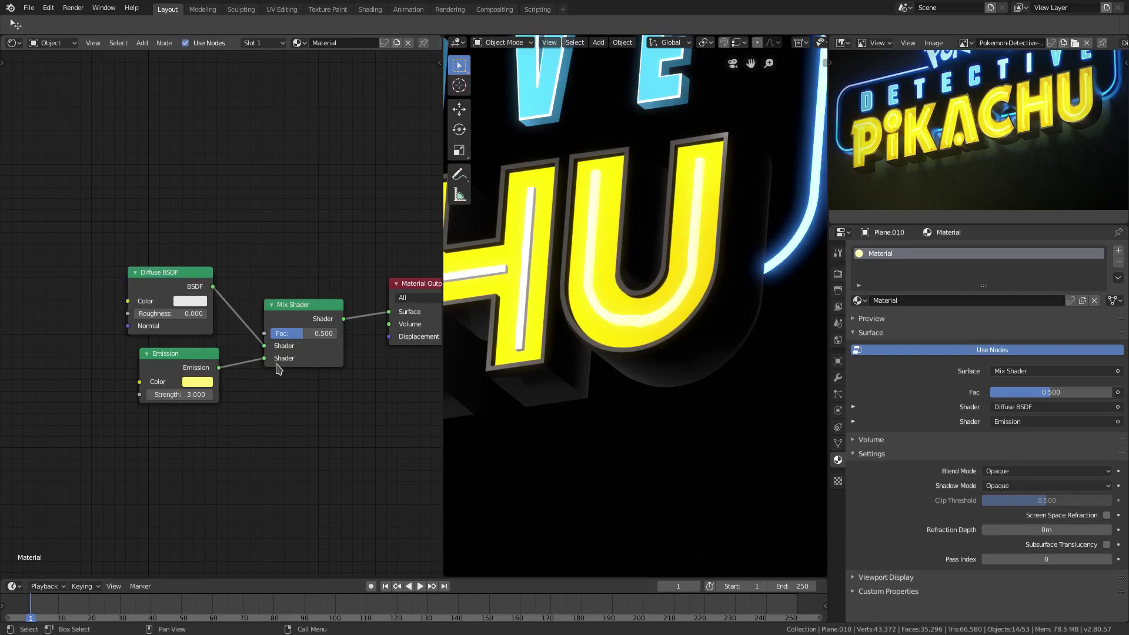
pyautogui.scroll(1, 275, 370)
# Lower the mix factor to 0.058 and copy the Emission yellow onto the Diffuse colour.
pyautogui.moveTo(347, 337); pyautogui.dragTo(289, 338)
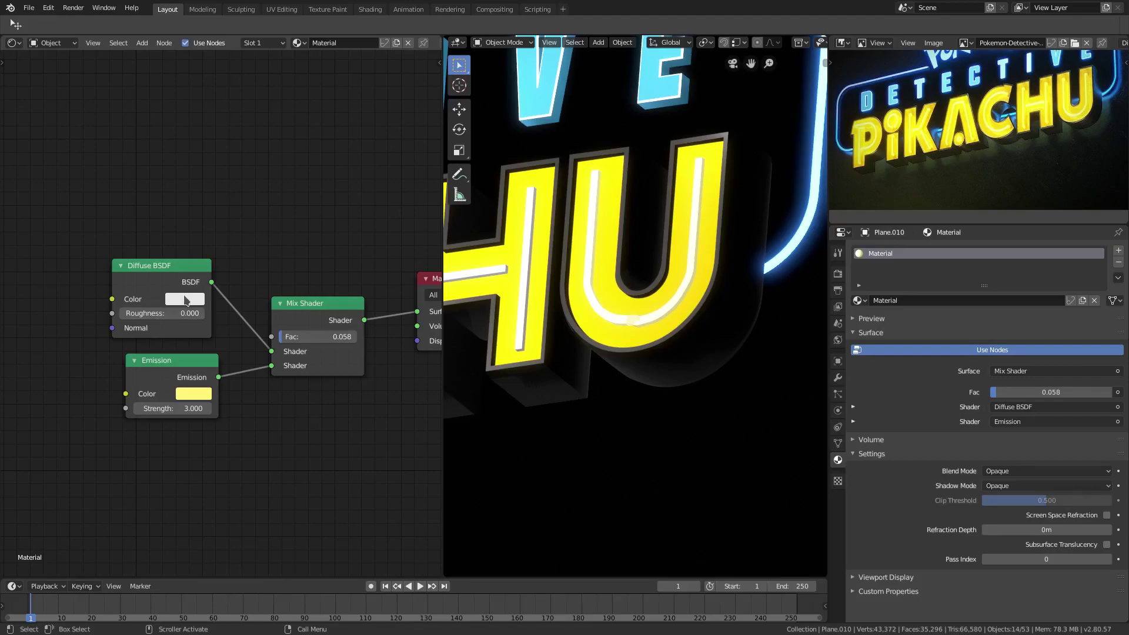
pyautogui.click(185, 300)
pyautogui.moveTo(181, 303); pyautogui.dragTo(182, 304)
pyautogui.scroll(-2, 668, 303)
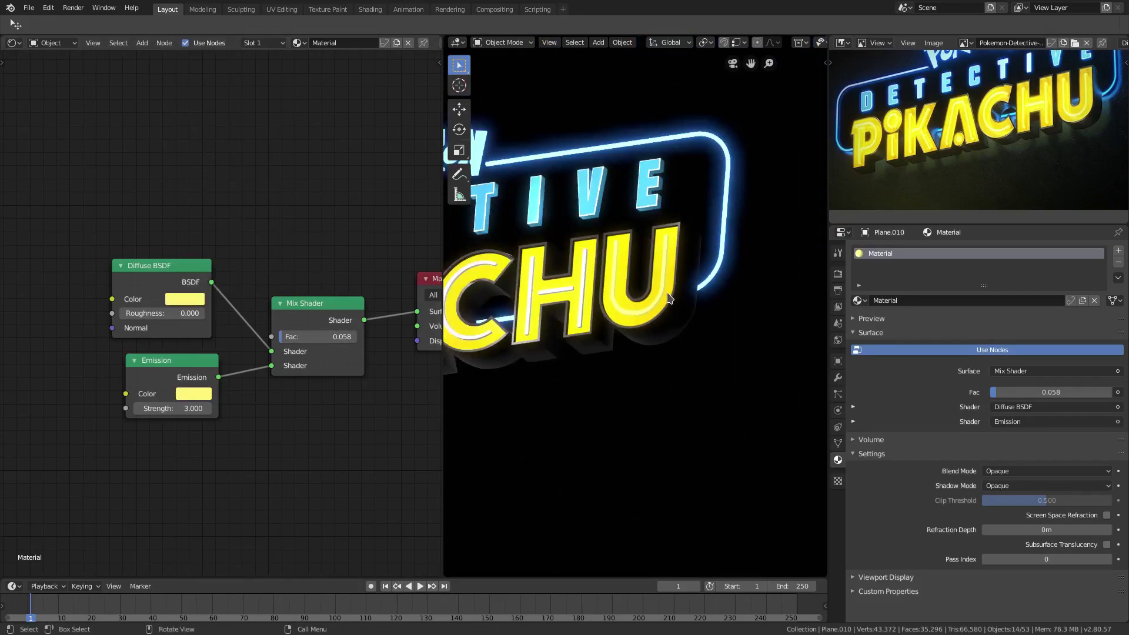
pyautogui.scroll(-2, 670, 302)
pyautogui.scroll(6, 691, 283)
pyautogui.scroll(-3, 656, 317)
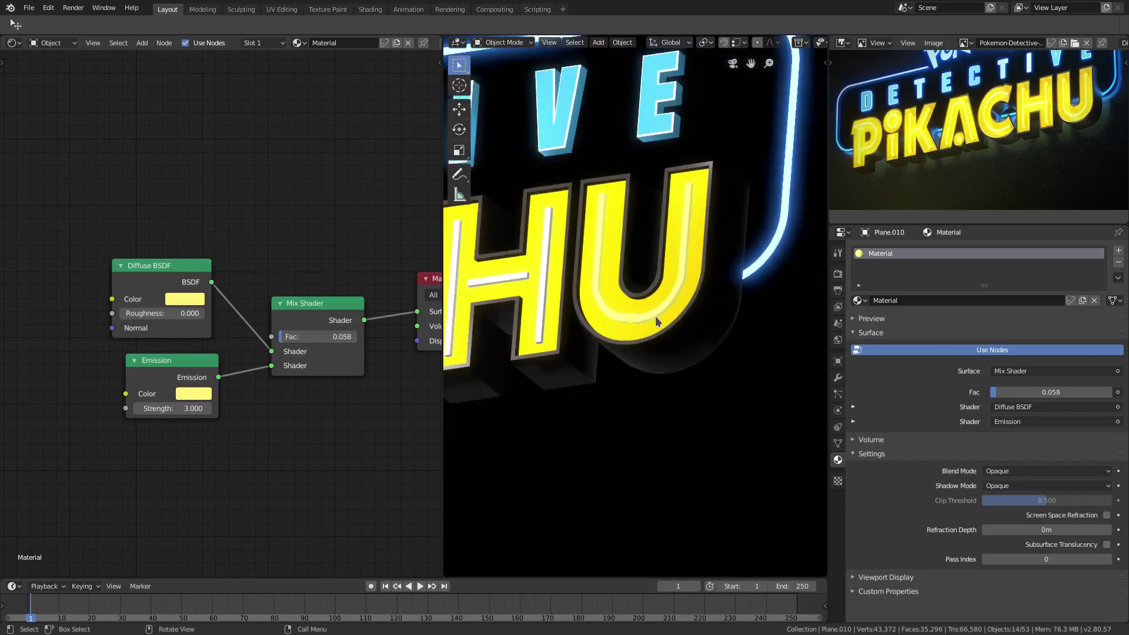
pyautogui.scroll(5, 627, 341)
pyautogui.scroll(-3, 658, 368)
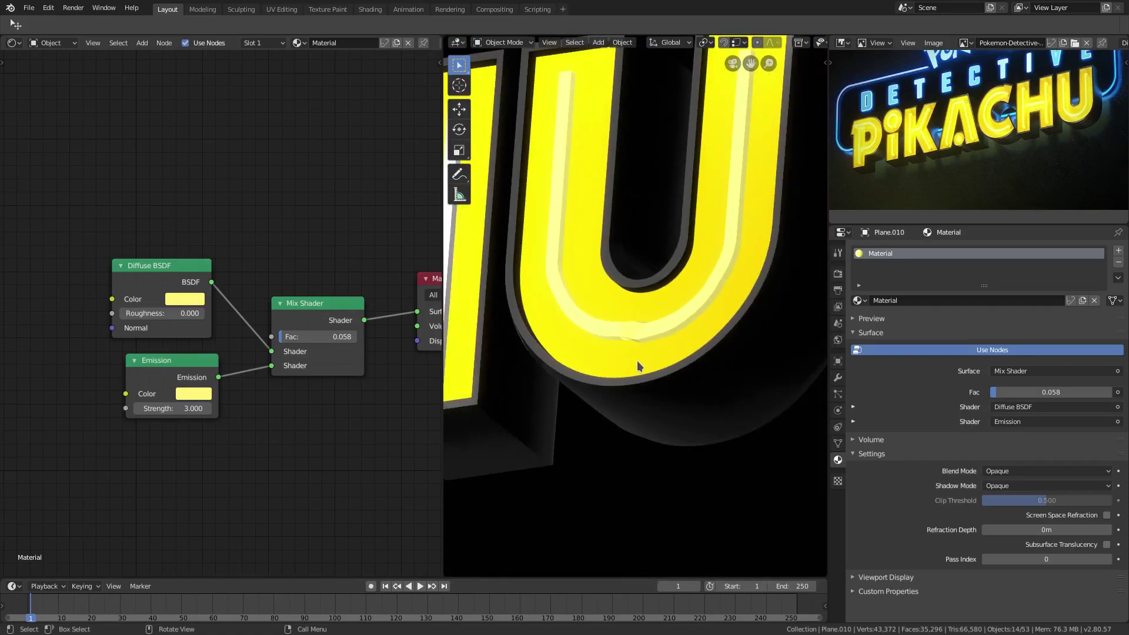
pyautogui.scroll(-2, 638, 361)
pyautogui.scroll(1, 756, 328)
pyautogui.scroll(2, 651, 317)
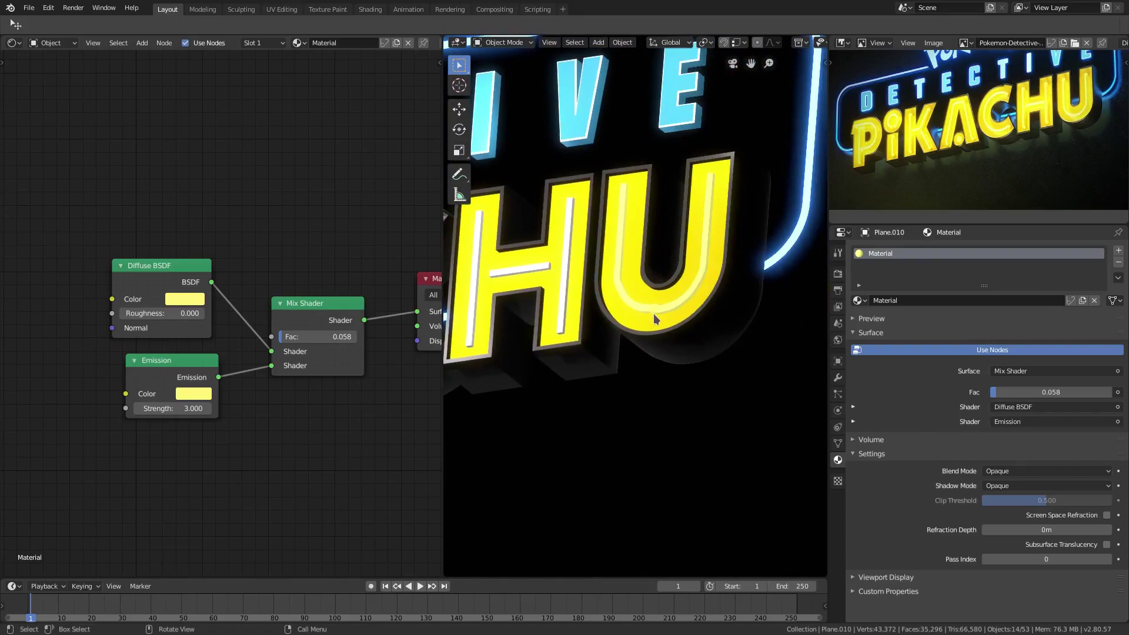
pyautogui.keyDown('shift'); pyautogui.moveTo(653, 313); pyautogui.dragTo(760, 300, button='middle'); pyautogui.keyUp('shift')
pyautogui.scroll(-1, 644, 345)
pyautogui.scroll(-2, 644, 344)
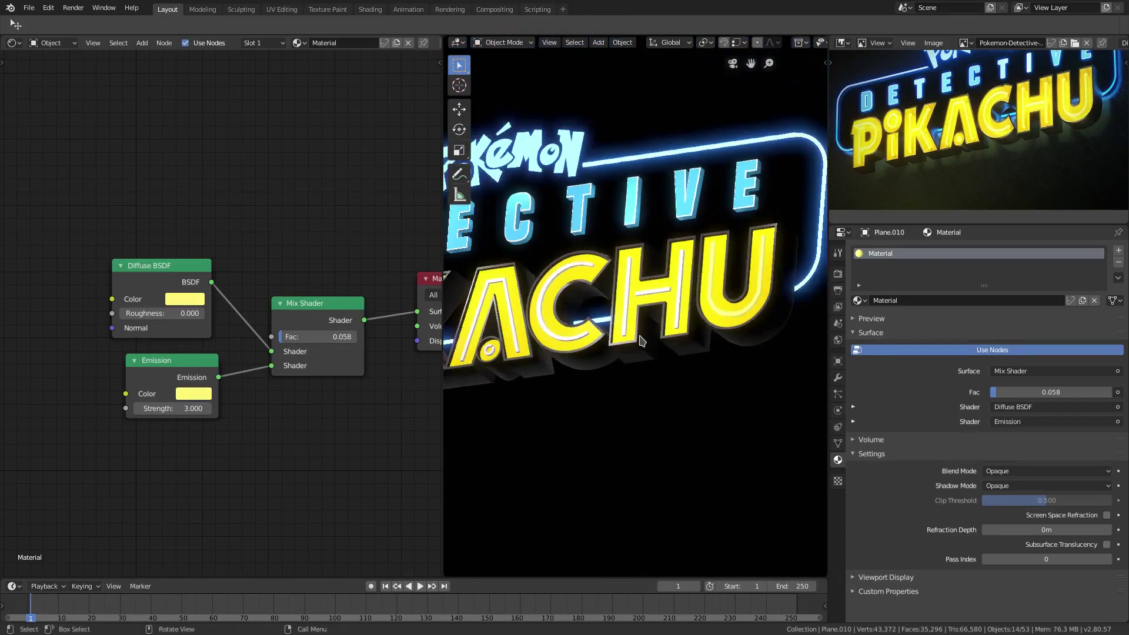
pyautogui.scroll(-2, 646, 345)
pyautogui.scroll(4, 705, 326)
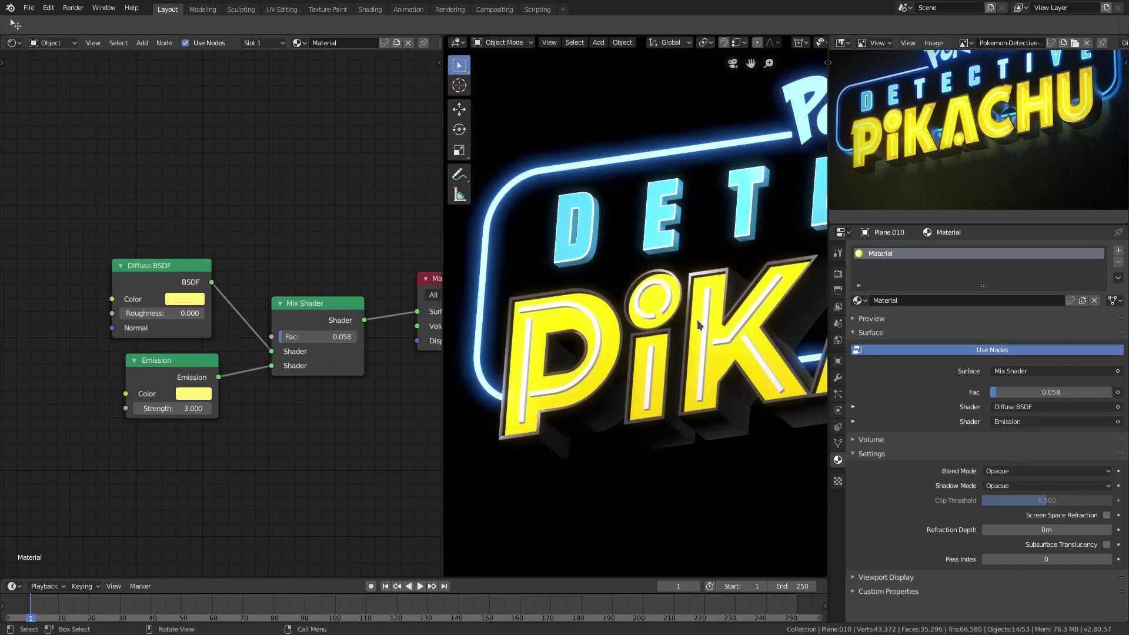
# Link this material to the other letter objects and raise Emission Strength to 6.
pyautogui.hotkey('ctrl', 'l')
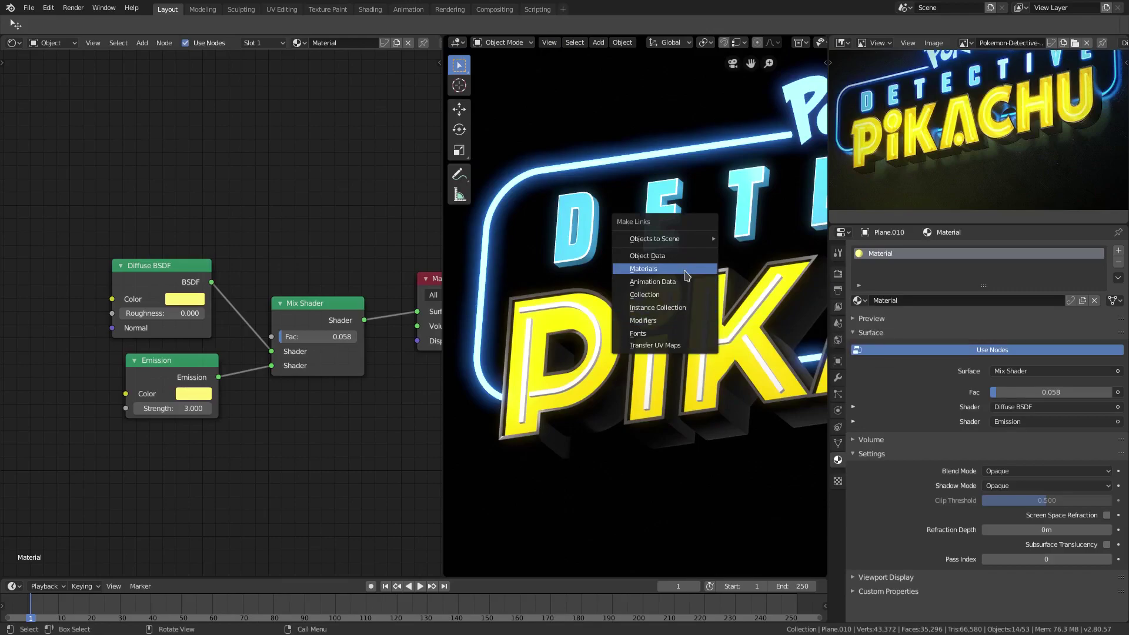
pyautogui.click(685, 275)
pyautogui.scroll(-3, 729, 346)
pyautogui.scroll(-2, 730, 347)
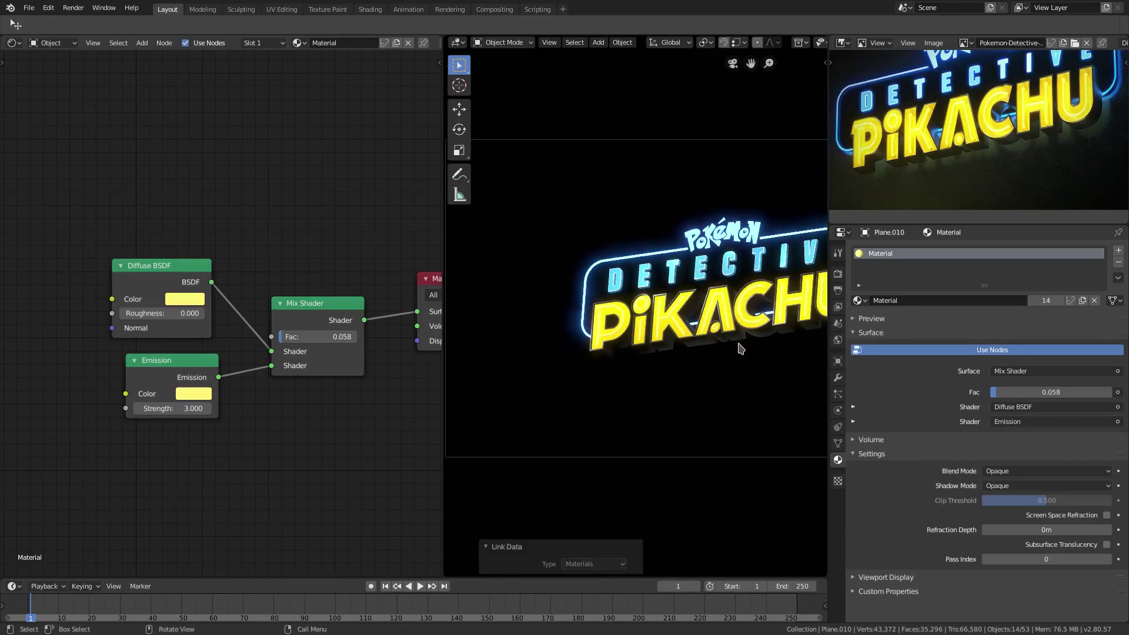
pyautogui.scroll(4, 729, 347)
pyautogui.scroll(2, 728, 347)
pyautogui.click(164, 409)
pyautogui.write('6')
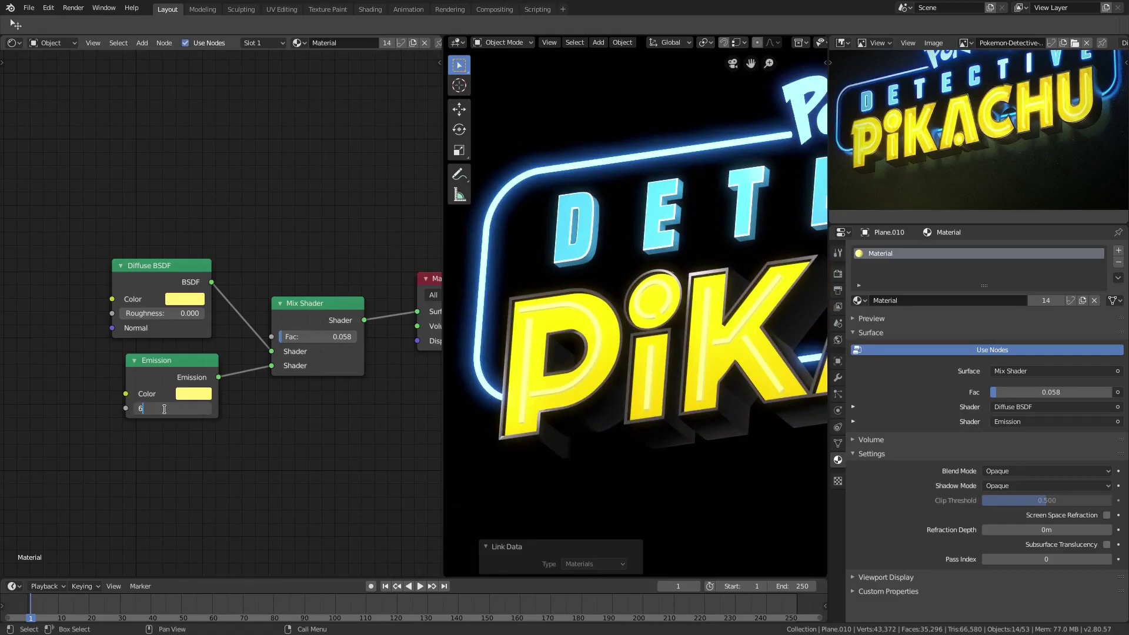
pyautogui.press('Return')
pyautogui.scroll(3, 759, 393)
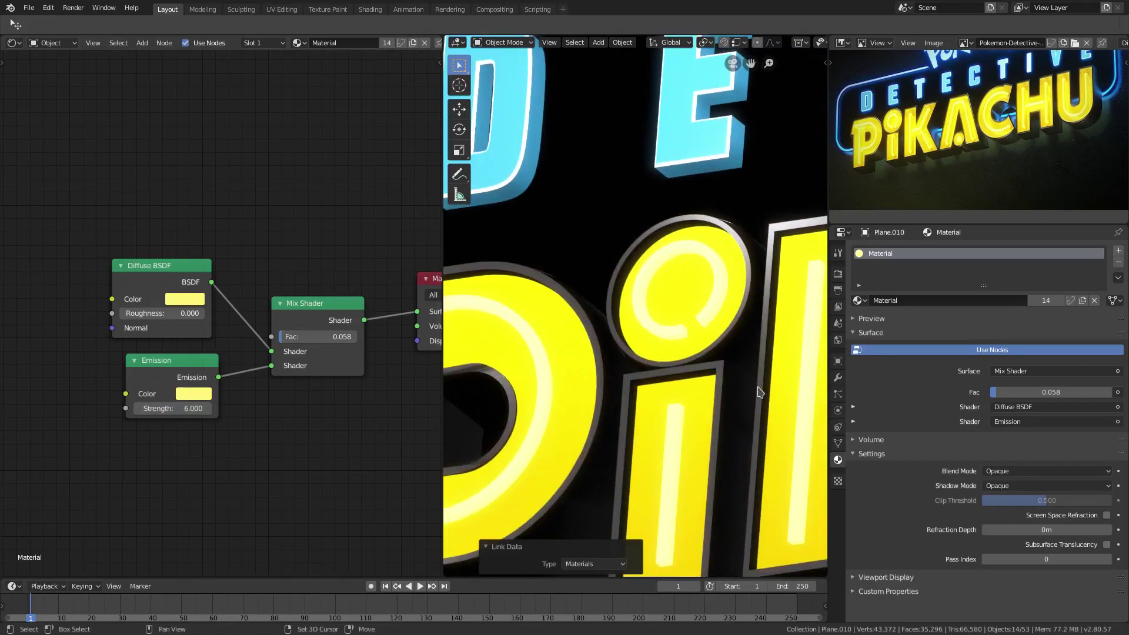
# Turn the Mix Shader factor down to 0.008.
pyautogui.keyDown('shift'); pyautogui.moveTo(759, 393); pyautogui.dragTo(621, 338, button='middle'); pyautogui.keyUp('shift')
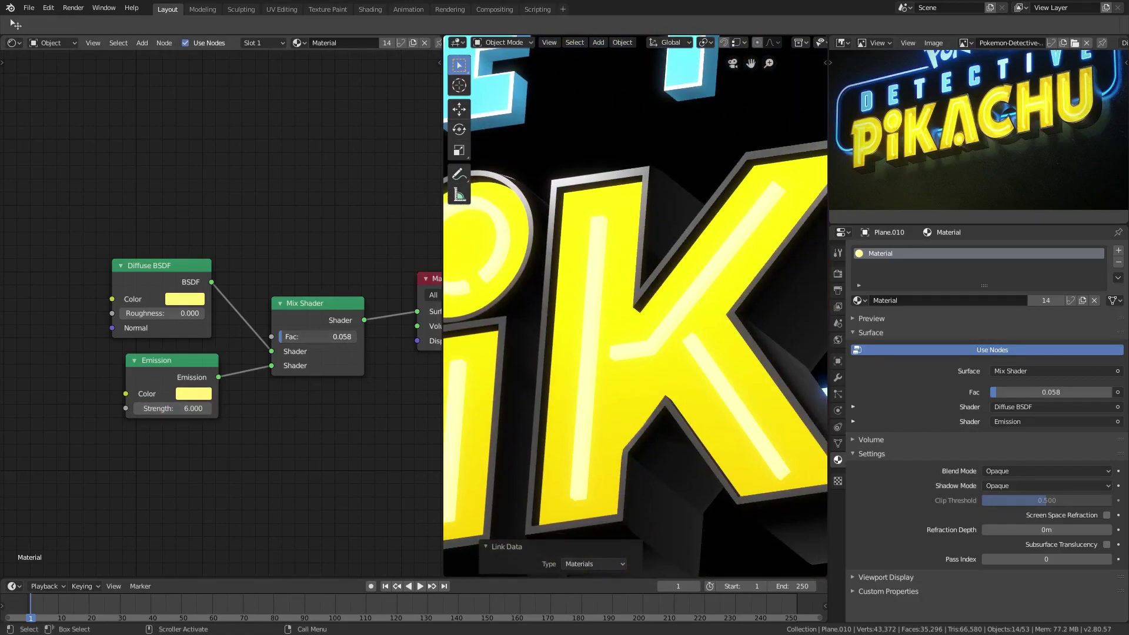
pyautogui.moveTo(318, 337); pyautogui.dragTo(295, 336)
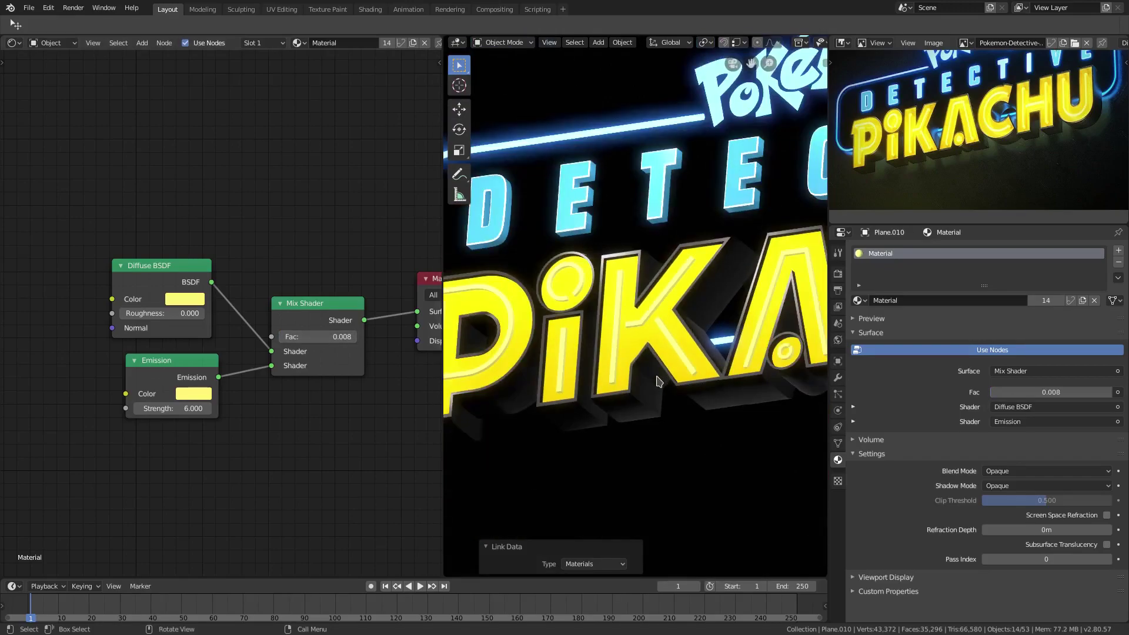
pyautogui.scroll(-3, 579, 374)
pyautogui.scroll(2, 580, 374)
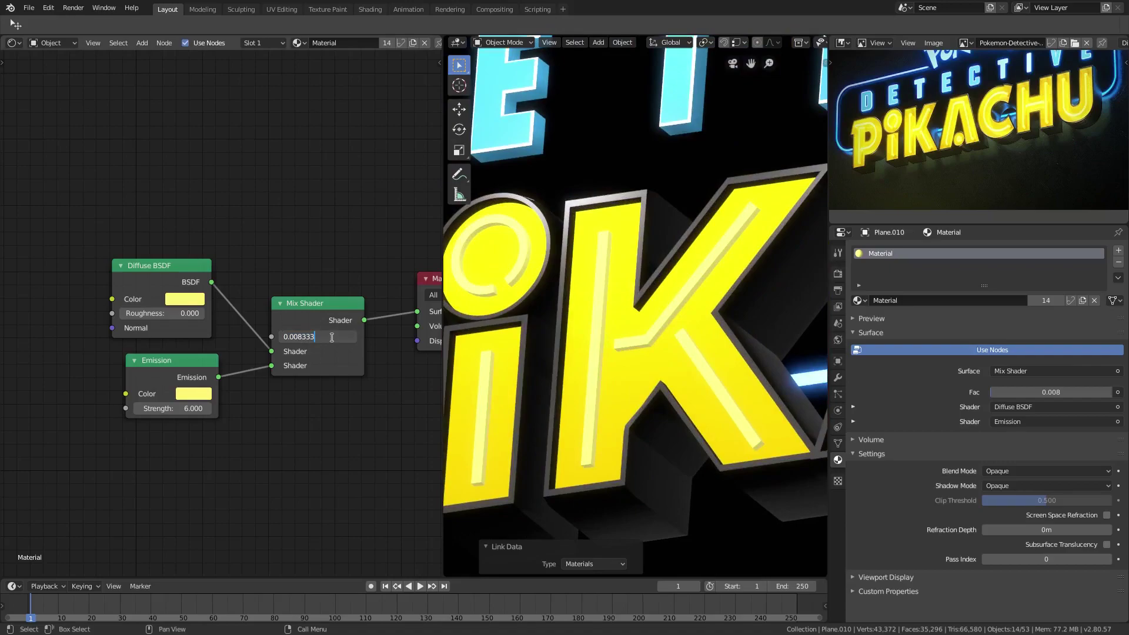
pyautogui.press('Return')
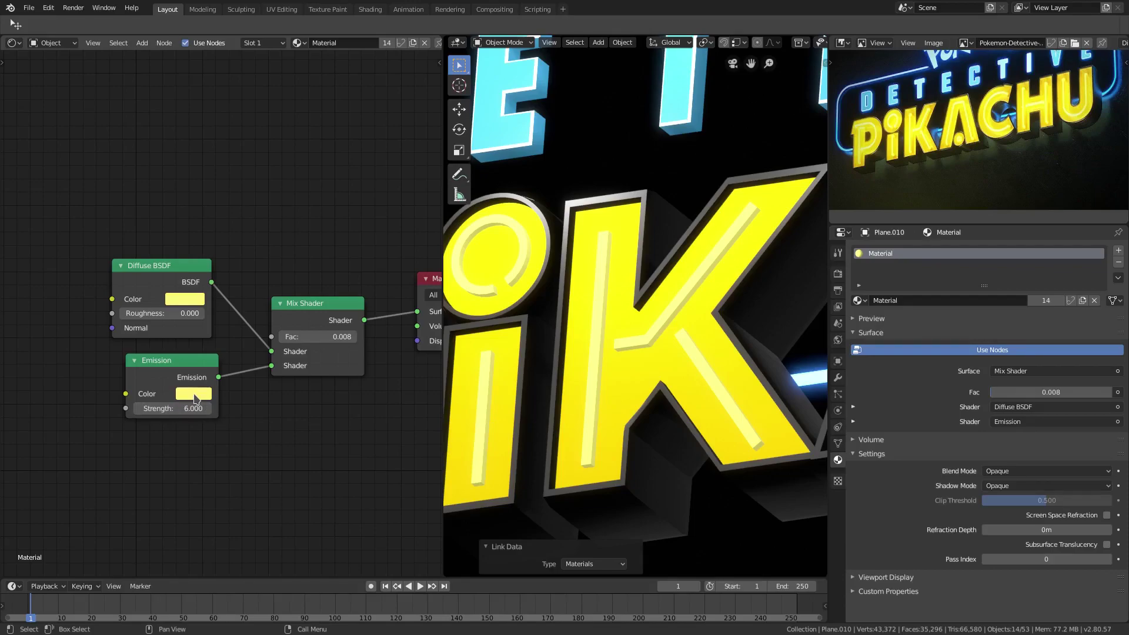
pyautogui.click(194, 393)
pyautogui.moveTo(210, 268); pyautogui.dragTo(218, 281)
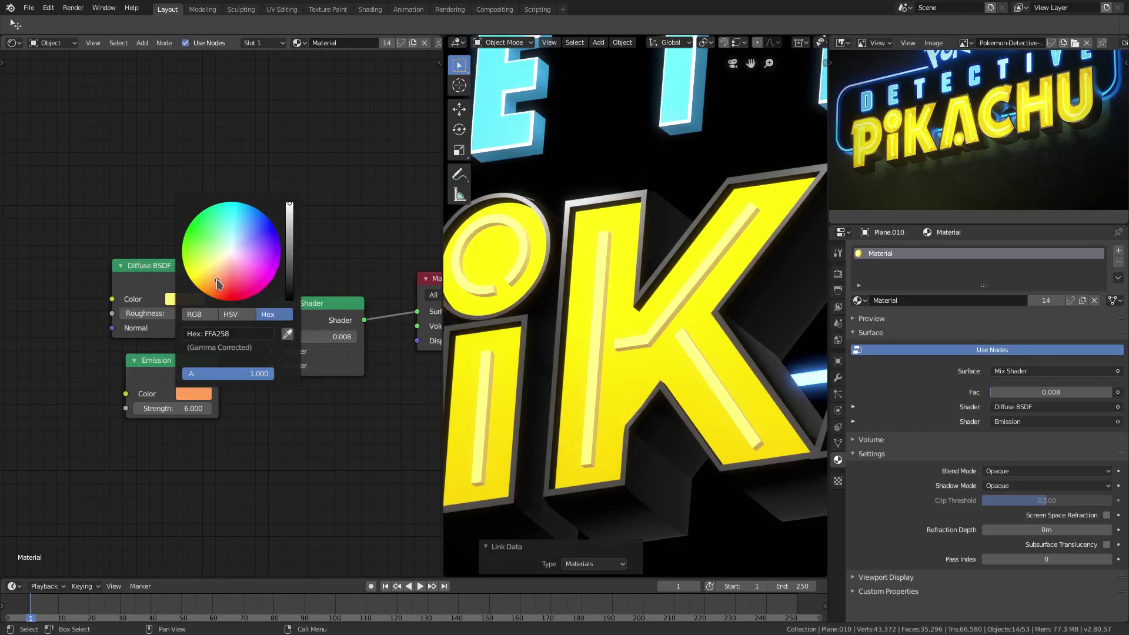
pyautogui.scroll(-3, 706, 388)
pyautogui.scroll(-2, 701, 391)
pyautogui.scroll(4, 740, 385)
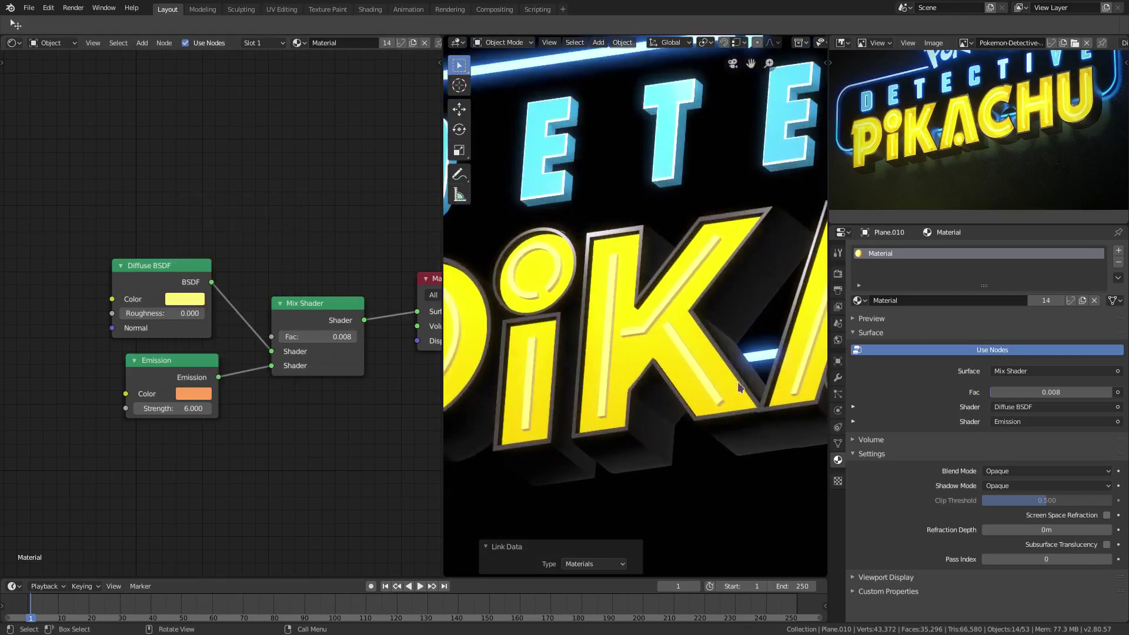
pyautogui.click(839, 274)
pyautogui.scroll(-3, 810, 47)
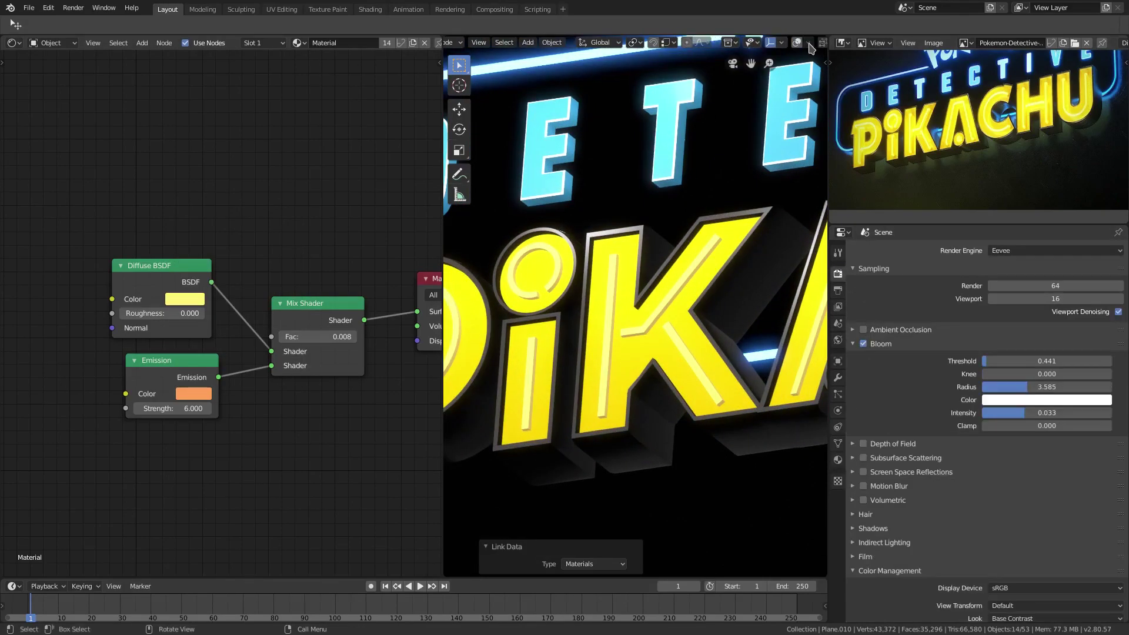
pyautogui.scroll(-2, 810, 47)
pyautogui.scroll(-2, 633, 317)
pyautogui.scroll(2, 632, 317)
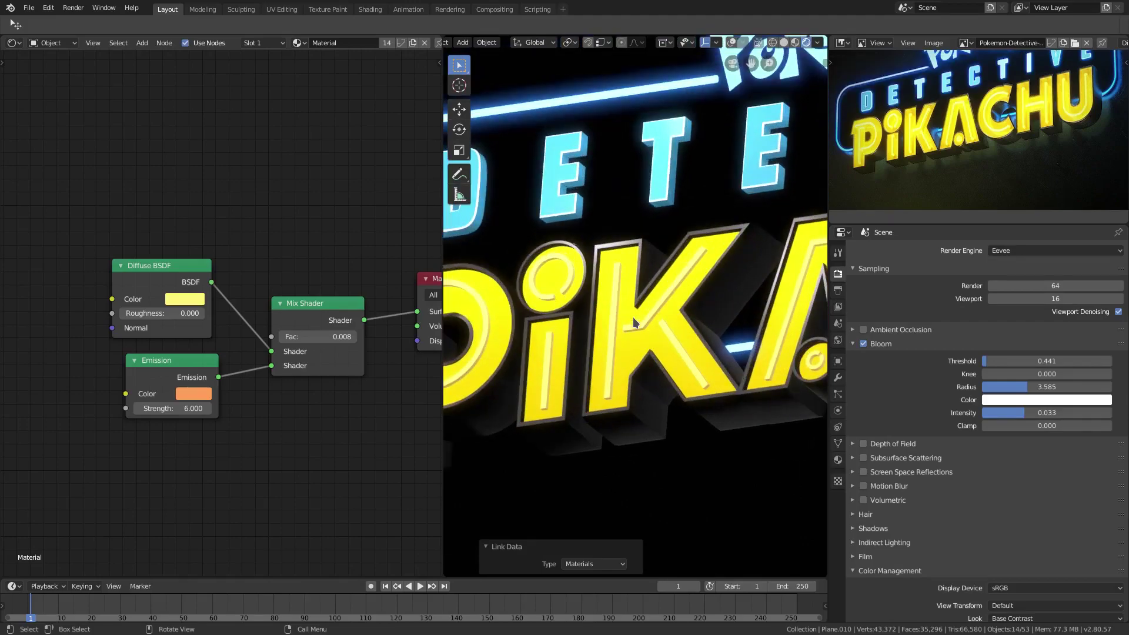
pyautogui.scroll(-3, 632, 317)
pyautogui.scroll(3, 635, 319)
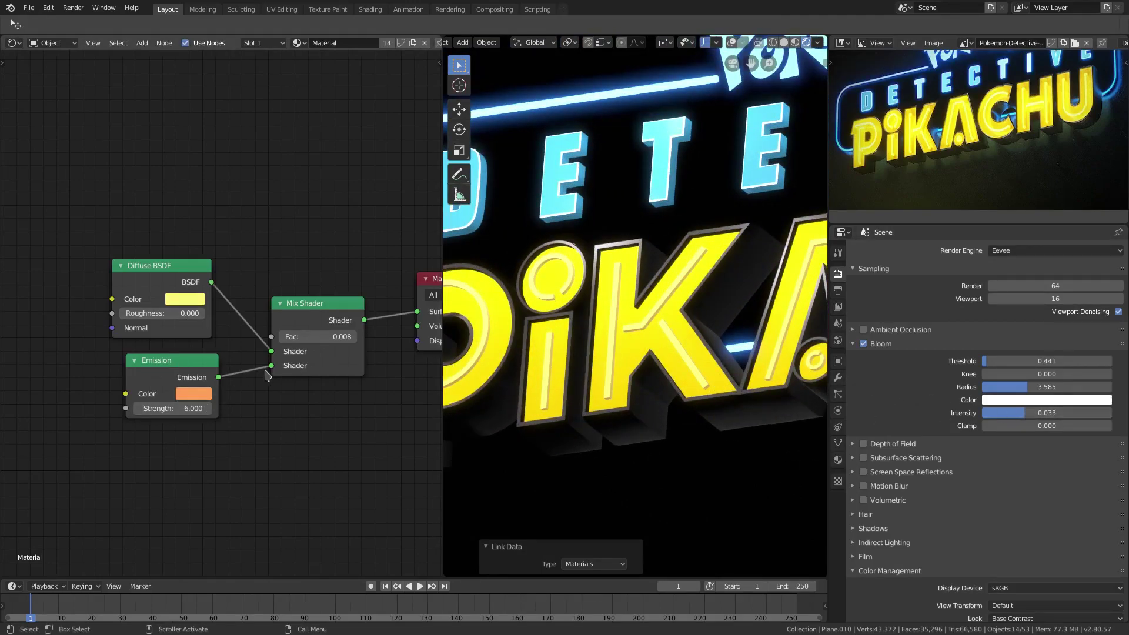
pyautogui.scroll(-2, 268, 374)
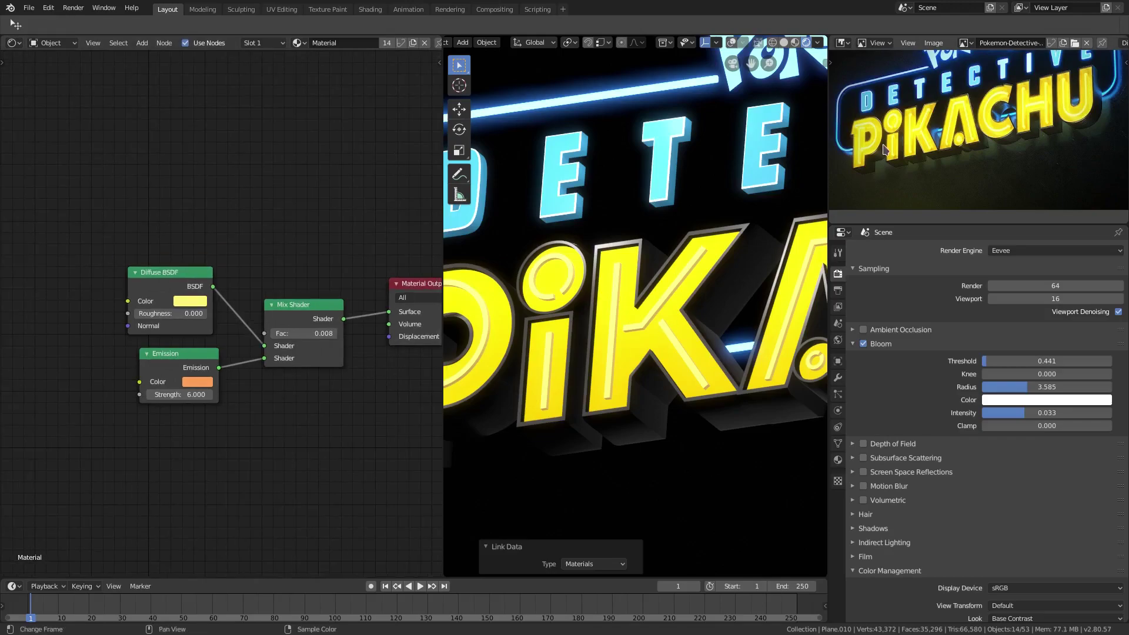
pyautogui.press('KP_0')
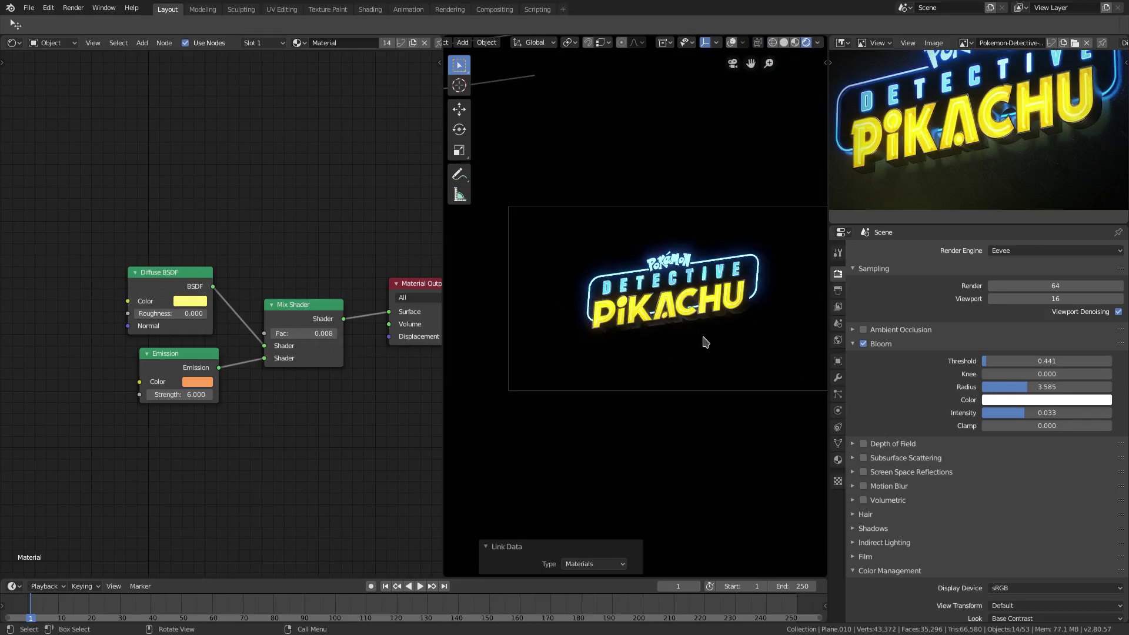
pyautogui.scroll(3, 667, 331)
pyautogui.scroll(3, 668, 330)
pyautogui.scroll(3, 669, 333)
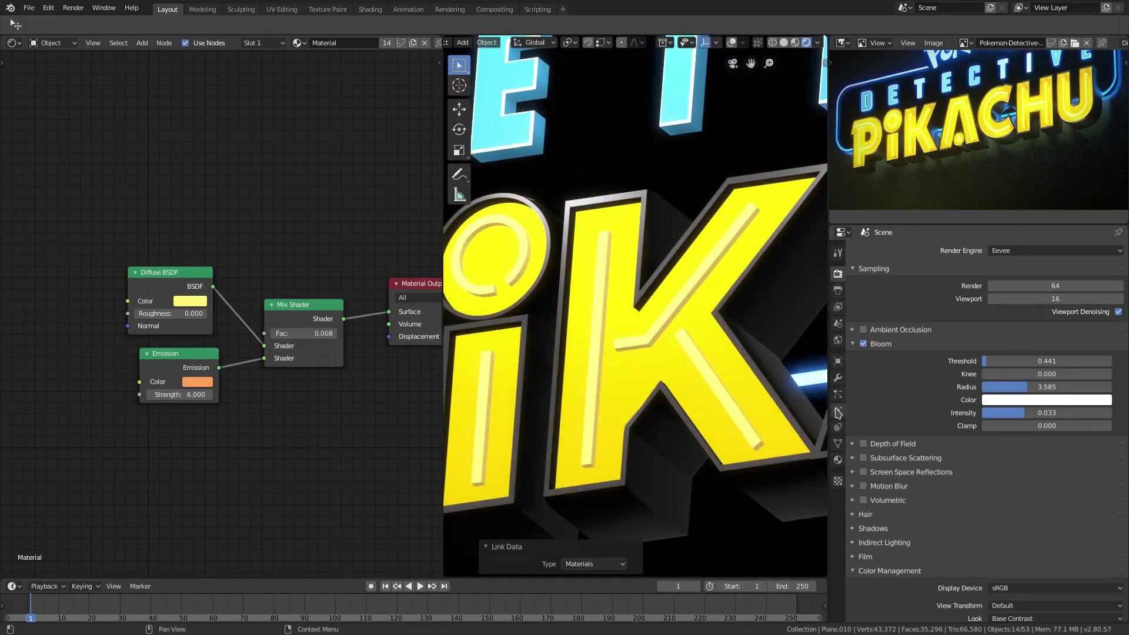
# Check the letter object's modifiers and apply Shade Smooth to it.
pyautogui.click(838, 379)
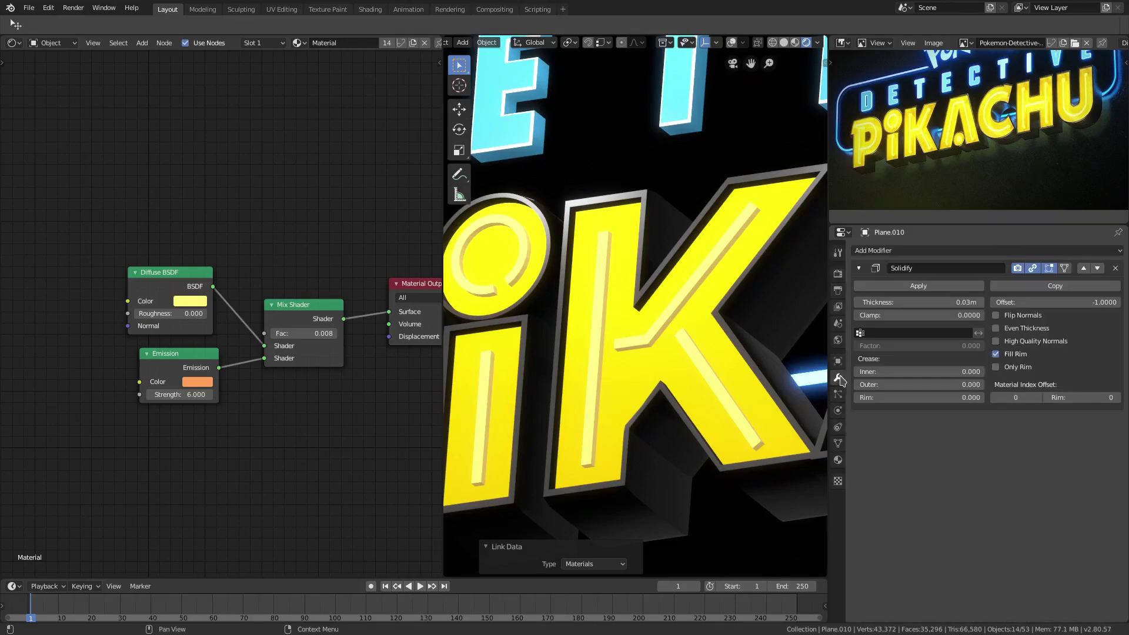
pyautogui.click(499, 48)
pyautogui.click(545, 281)
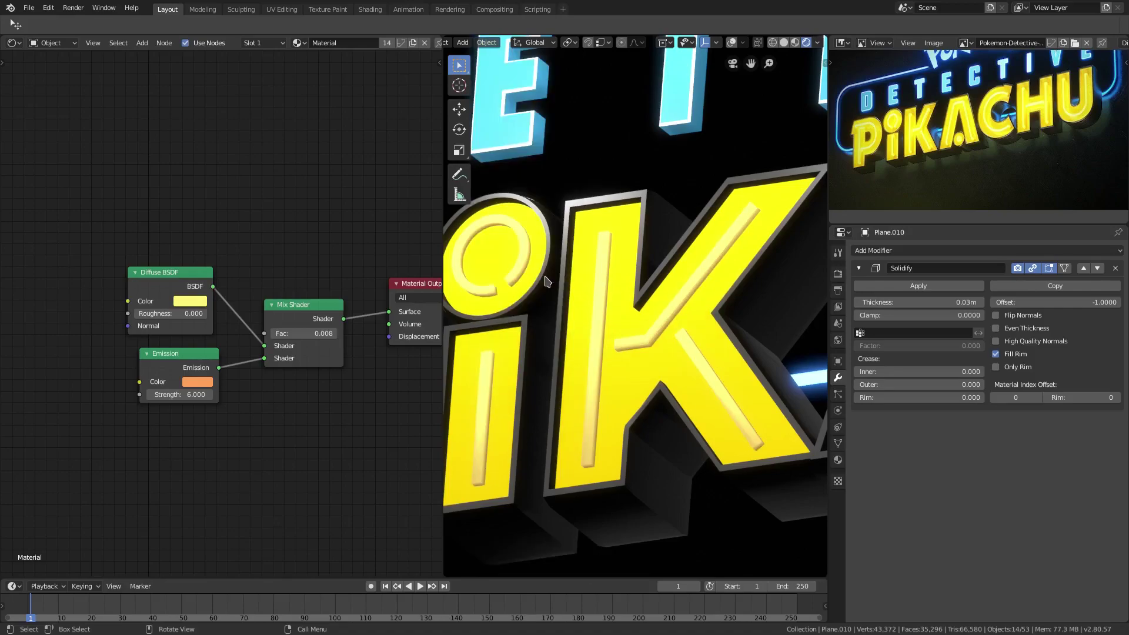
pyautogui.scroll(-5, 615, 314)
pyautogui.scroll(5, 658, 323)
pyautogui.moveTo(658, 323); pyautogui.dragTo(494, 318, button='middle')
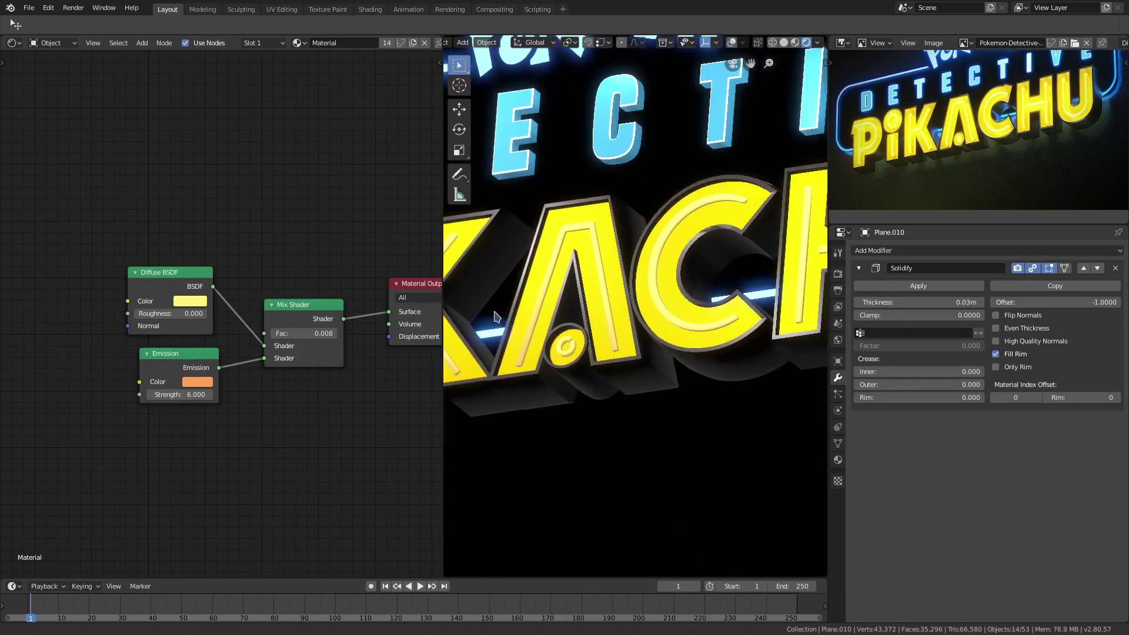
pyautogui.scroll(3, 643, 293)
pyautogui.scroll(-3, 644, 295)
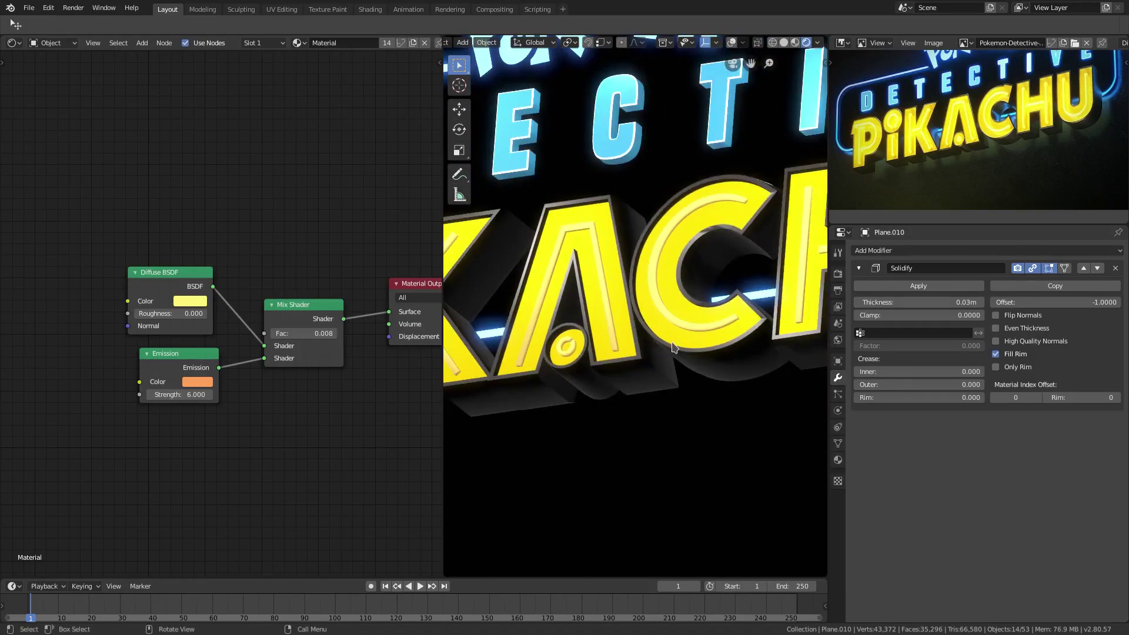
# Toggle Auto Smooth normals on and back off in the letter mesh's Object Data.
pyautogui.click(838, 443)
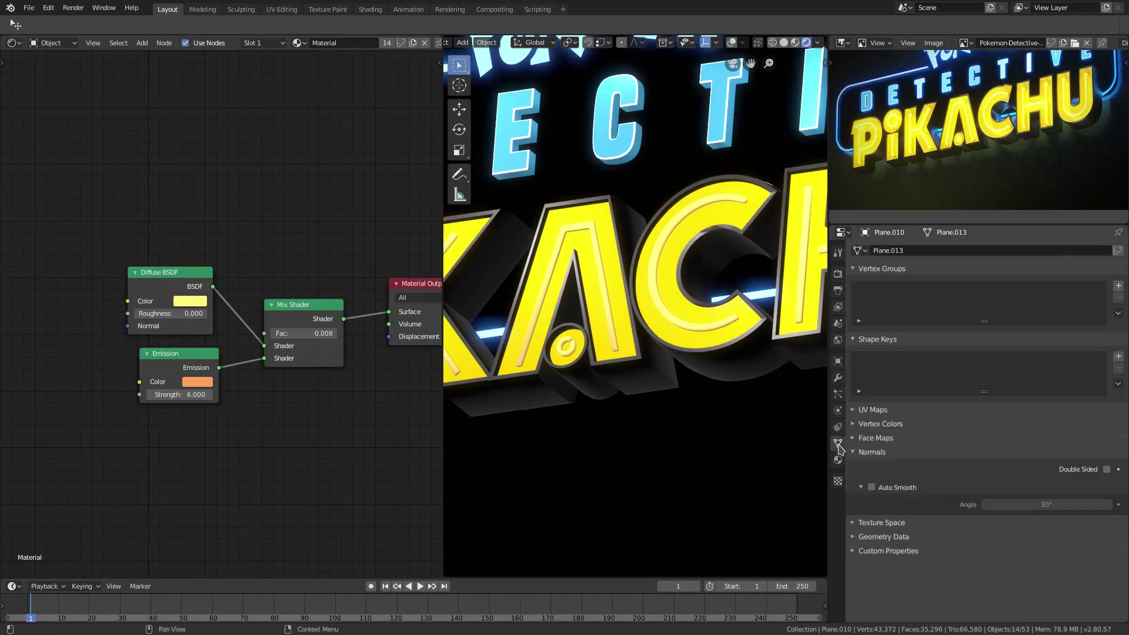
pyautogui.click(871, 487)
pyautogui.click(872, 487)
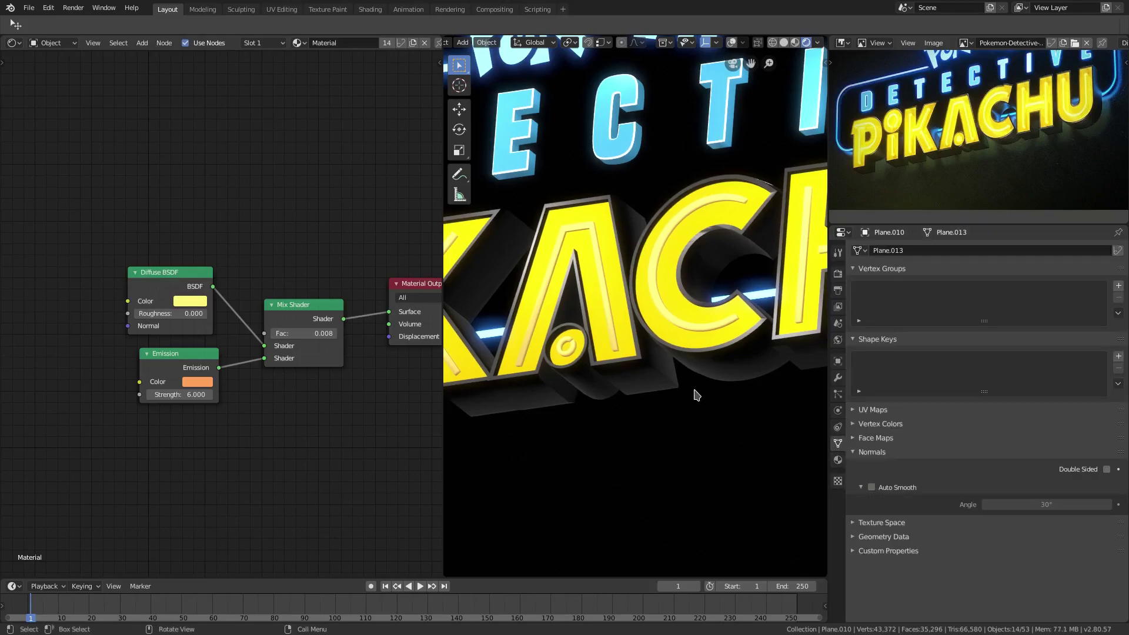
pyautogui.scroll(-3, 630, 353)
pyautogui.scroll(-3, 615, 345)
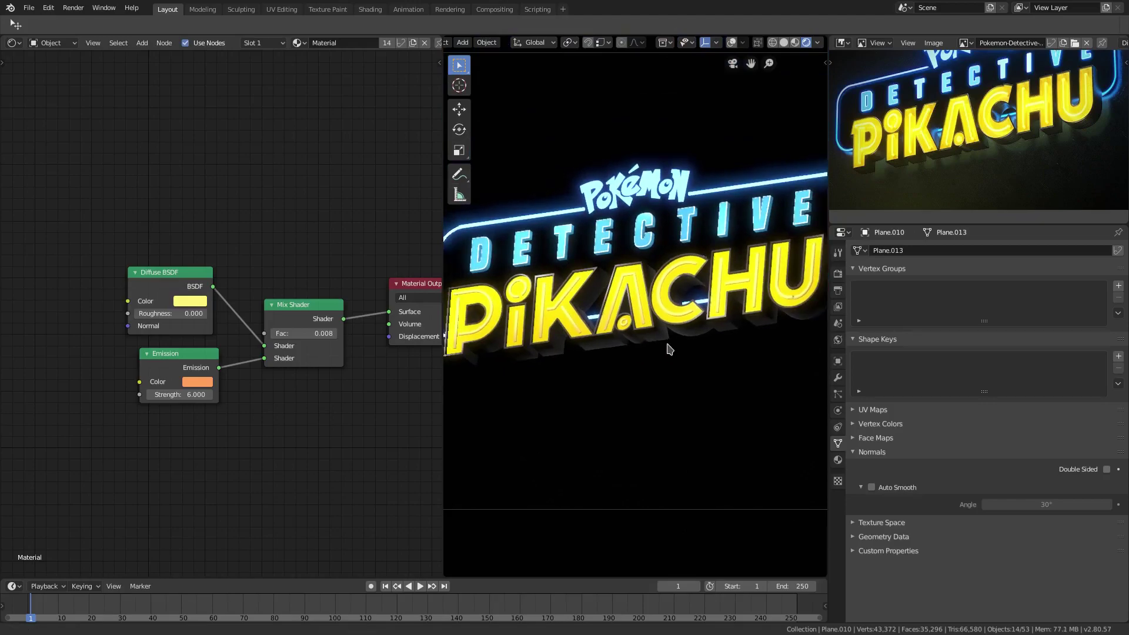
pyautogui.scroll(-2, 571, 340)
pyautogui.scroll(3, 571, 340)
pyautogui.scroll(-4, 661, 353)
# Move the lettering object along global Y in two tries, settling at 0.0185 m.
pyautogui.moveTo(662, 353); pyautogui.dragTo(676, 351, button='middle')
pyautogui.press('g')
pyautogui.press('y')
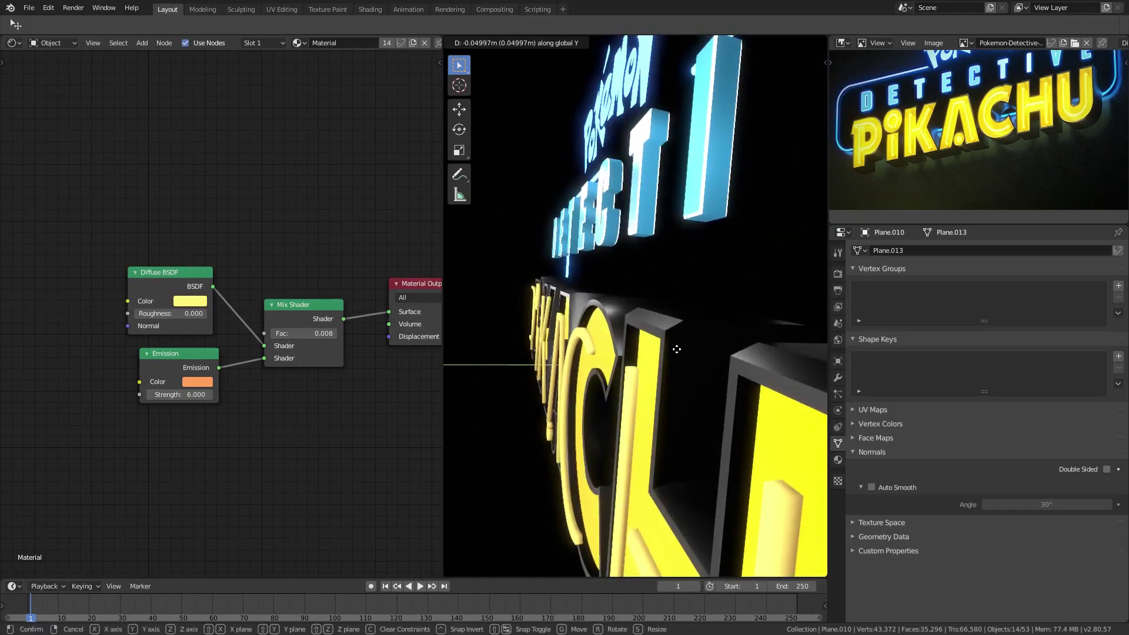
pyautogui.click(680, 353)
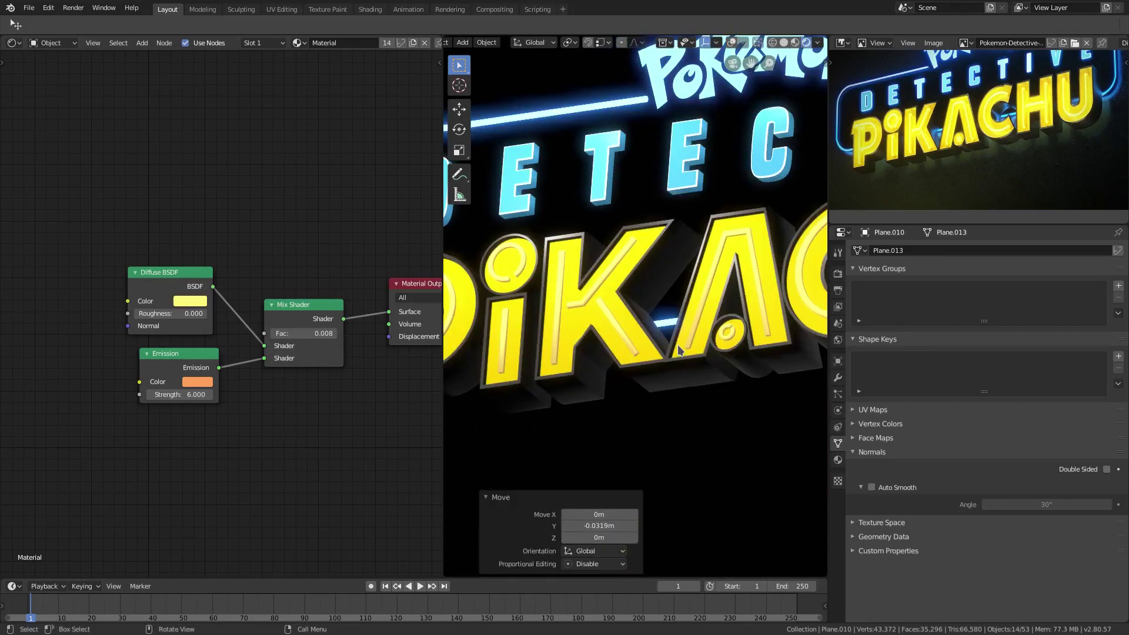
pyautogui.press('g')
pyautogui.press('y')
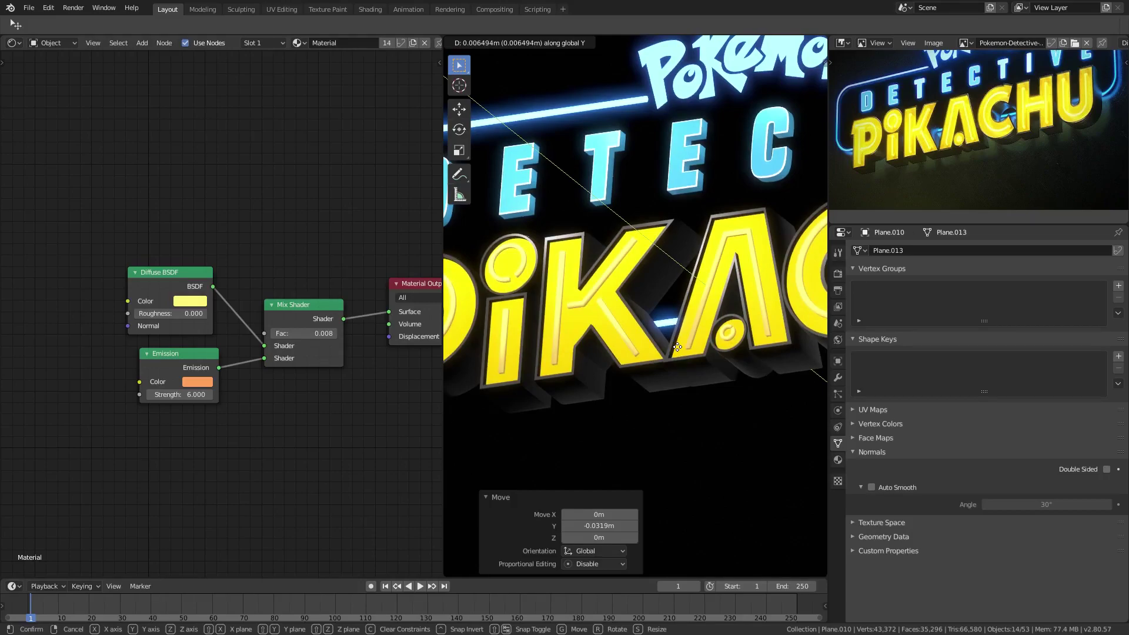
pyautogui.click(678, 350)
pyautogui.scroll(-5, 697, 371)
pyautogui.moveTo(711, 390)
pyautogui.mouseDown(button='middle')
pyautogui.moveTo(810, 410)
pyautogui.moveTo(714, 386)
pyautogui.mouseUp(button='middle')
pyautogui.scroll(6, 714, 386)
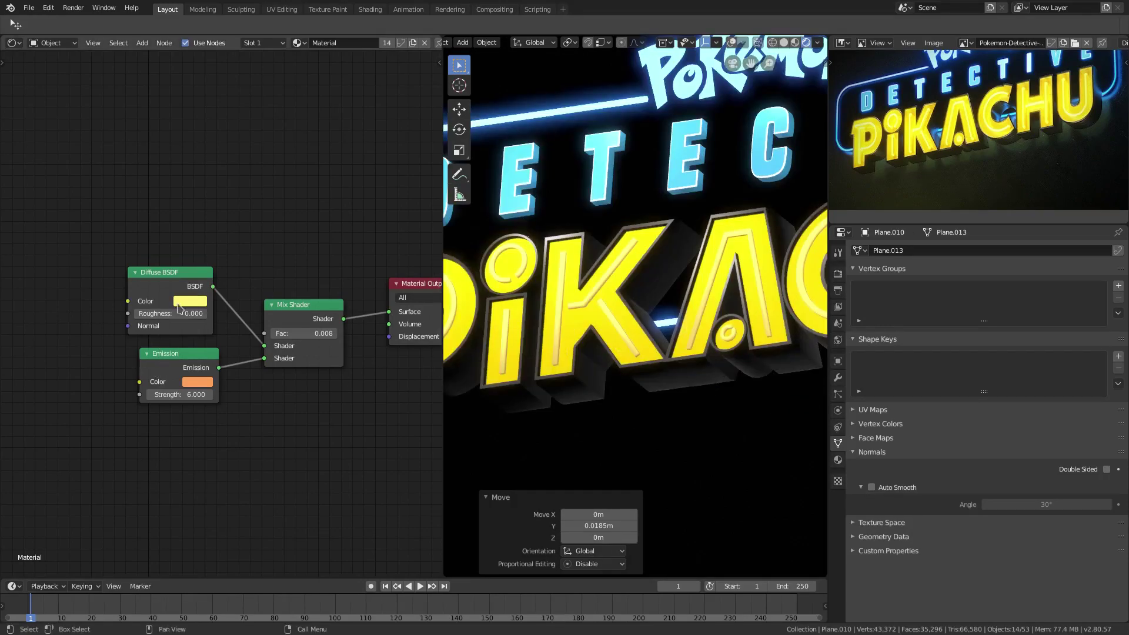
# Make the Emission a saturated yellow, set mix factor to 1 and unlink the Diffuse BSDF.
pyautogui.click(180, 305)
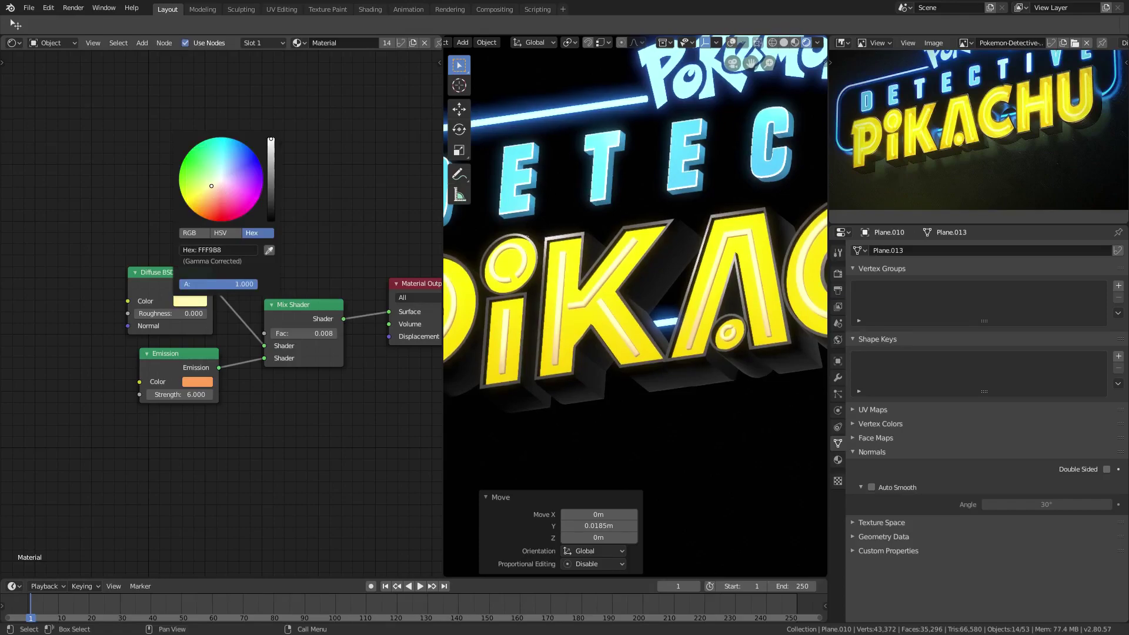
pyautogui.click(197, 382)
pyautogui.click(214, 277)
pyautogui.moveTo(214, 277)
pyautogui.mouseDown()
pyautogui.moveTo(197, 287)
pyautogui.moveTo(190, 275)
pyautogui.mouseUp()
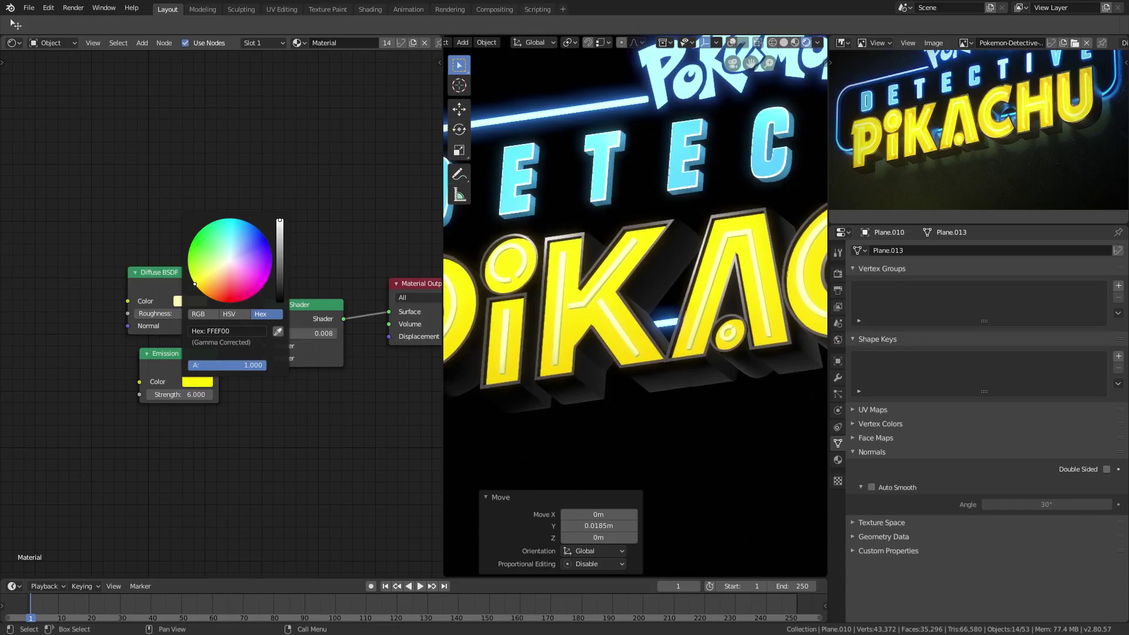
pyautogui.moveTo(300, 333); pyautogui.dragTo(340, 333)
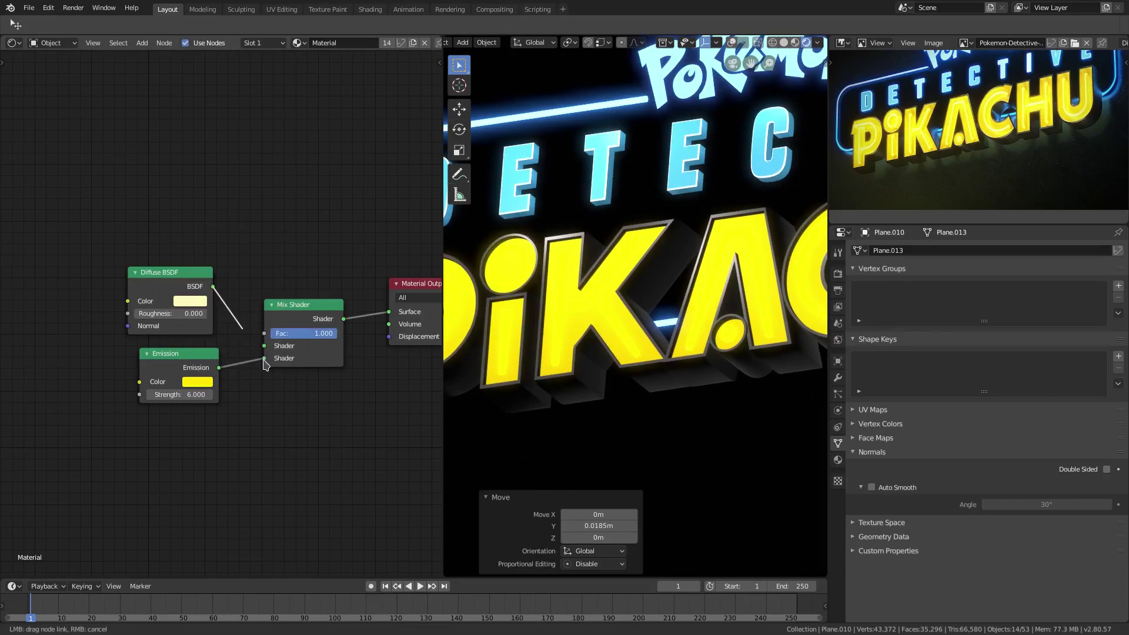
pyautogui.moveTo(264, 345); pyautogui.dragTo(216, 375)
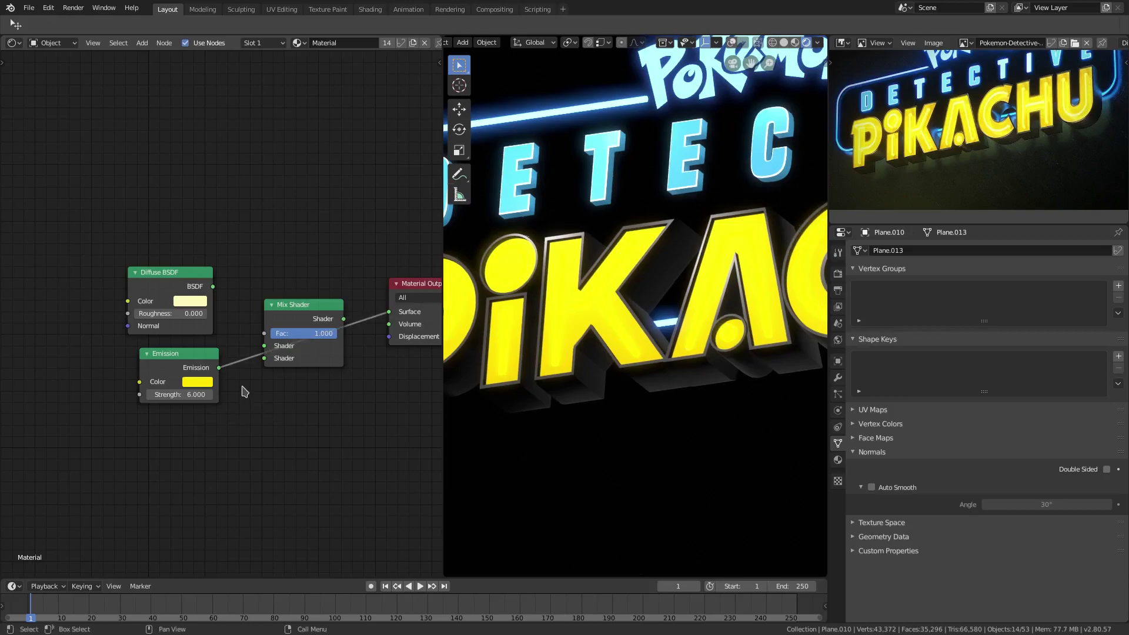
# Retune the Emission colour to a pale yellow around FFE65A.
pyautogui.click(200, 385)
pyautogui.click(216, 269)
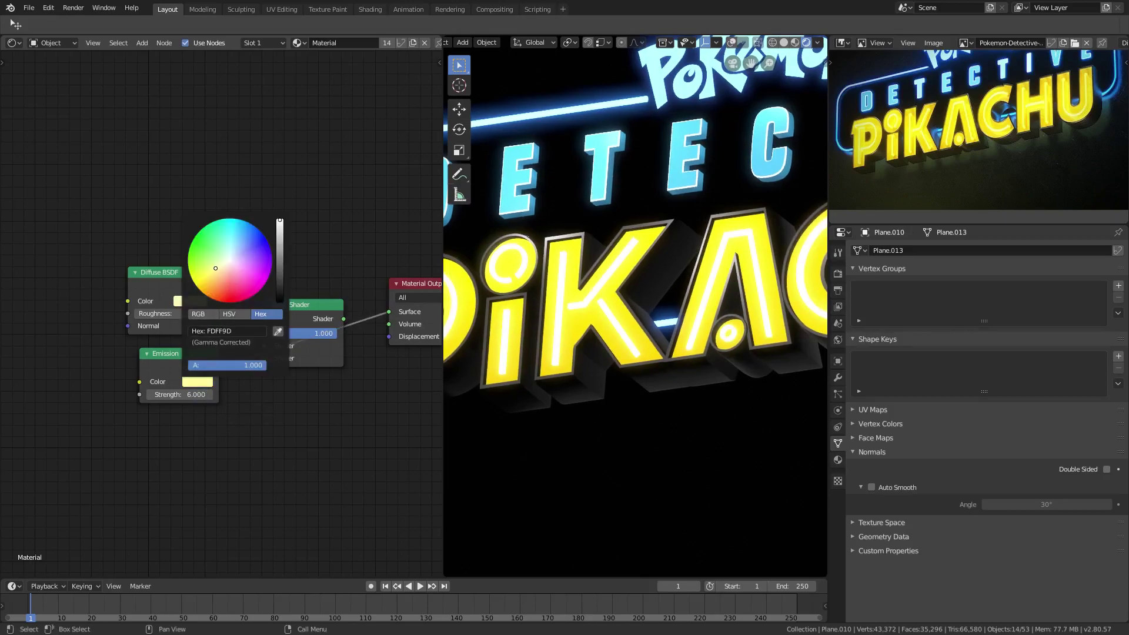
pyautogui.moveTo(215, 270); pyautogui.dragTo(208, 279)
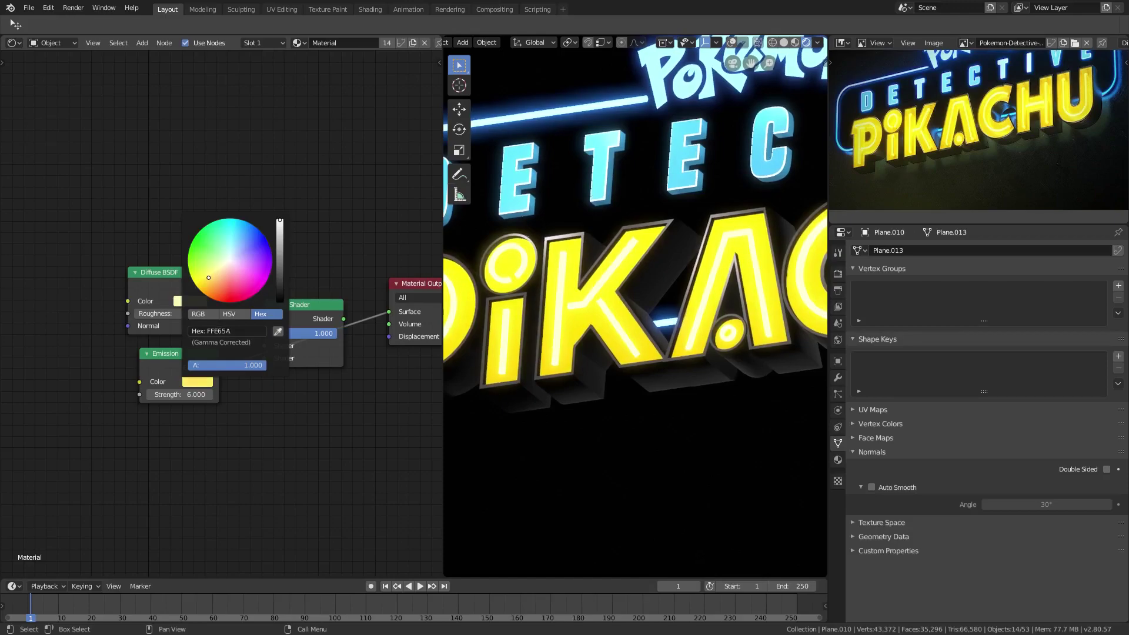
pyautogui.scroll(-3, 745, 351)
pyautogui.scroll(-2, 746, 351)
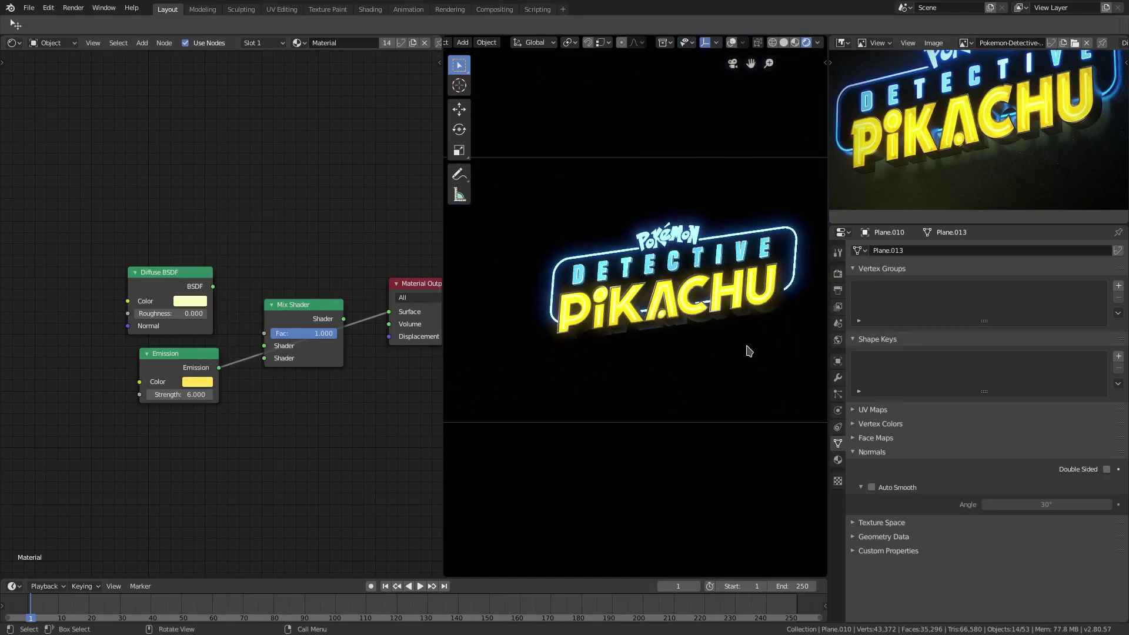
pyautogui.scroll(1, 746, 351)
pyautogui.scroll(1, 745, 351)
pyautogui.scroll(-2, 661, 333)
pyautogui.scroll(2, 661, 333)
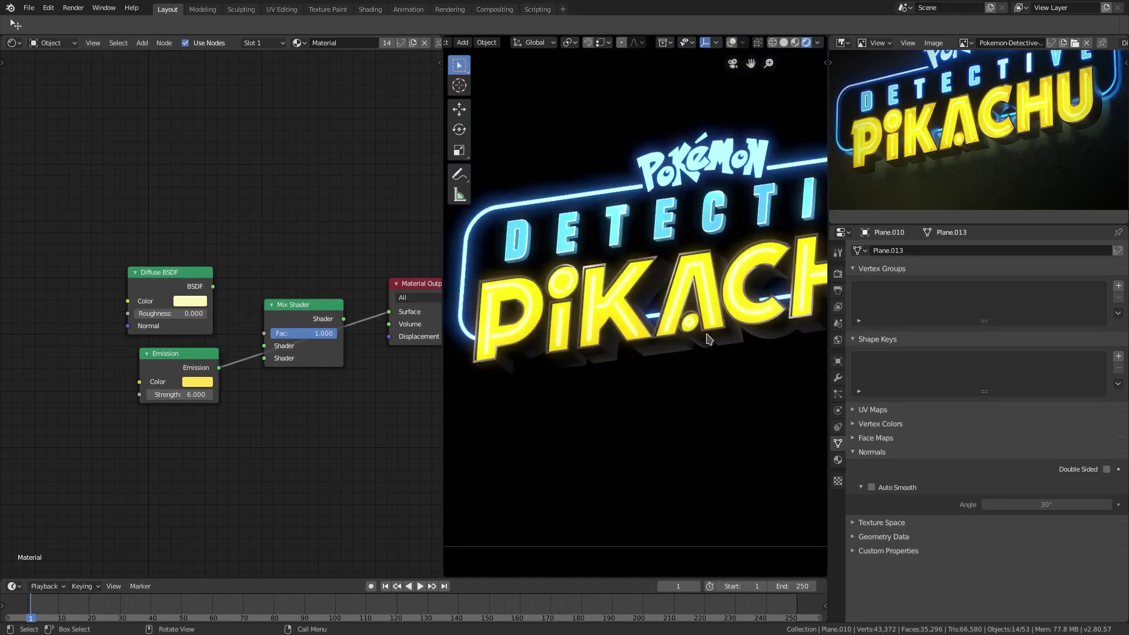
pyautogui.scroll(5, 660, 333)
# Shift the Emission glow toward a warmer yellow.
pyautogui.click(202, 389)
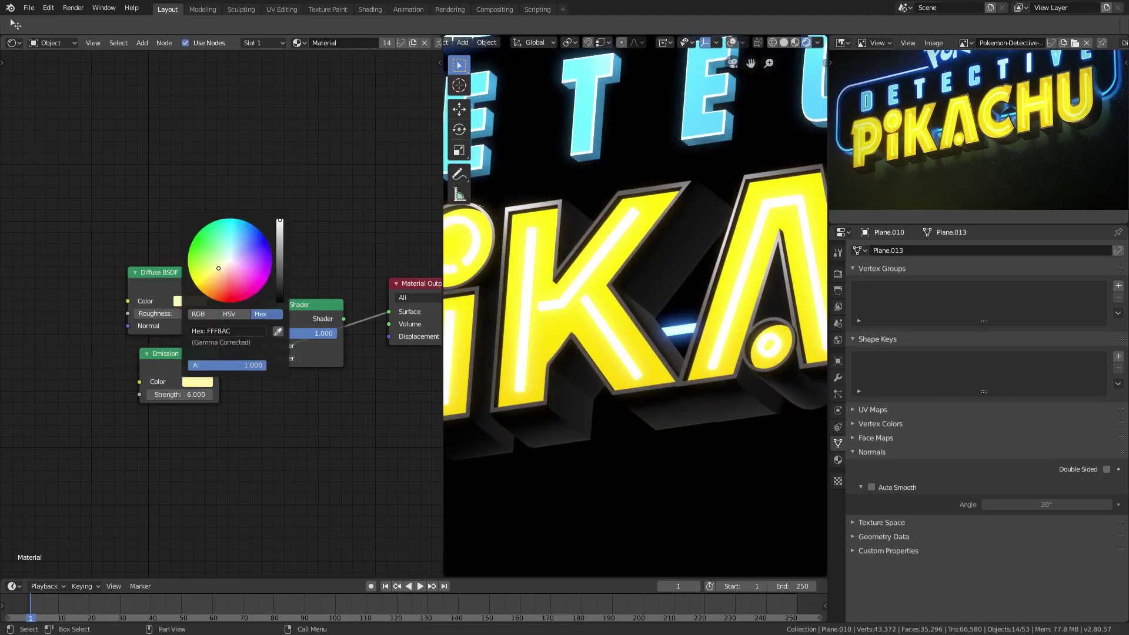
pyautogui.moveTo(210, 274); pyautogui.dragTo(205, 276)
pyautogui.scroll(-5, 636, 309)
pyautogui.moveTo(739, 323); pyautogui.dragTo(655, 346, button='middle')
pyautogui.scroll(5, 635, 347)
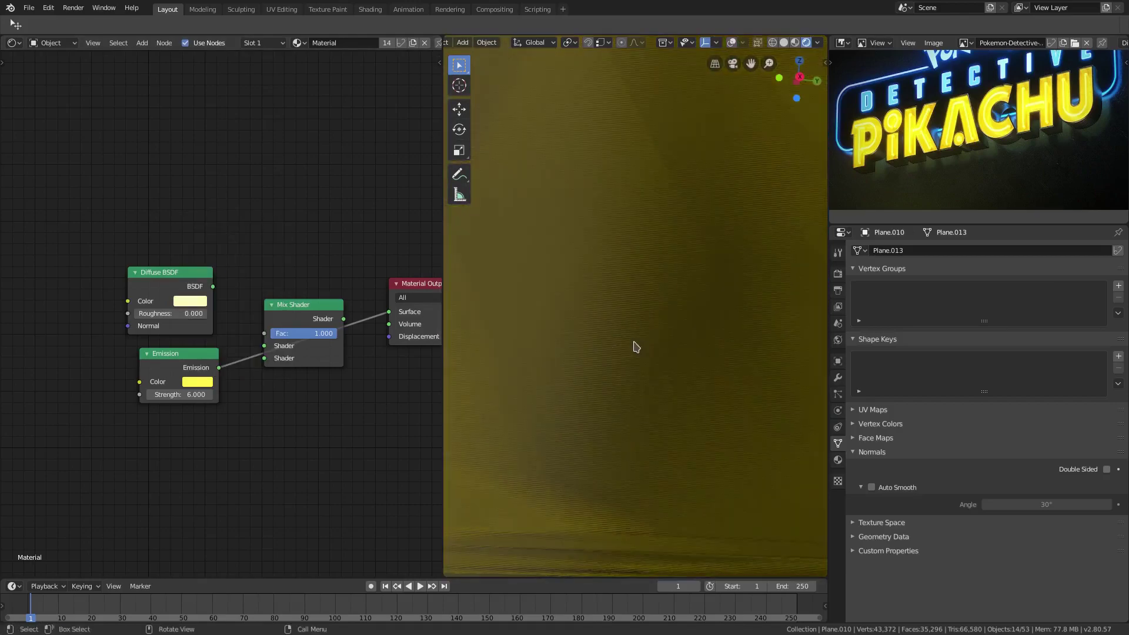
pyautogui.scroll(-4, 634, 347)
# Move the lettering object to 0.0326 m along global Y and review the sign.
pyautogui.press('g')
pyautogui.press('y')
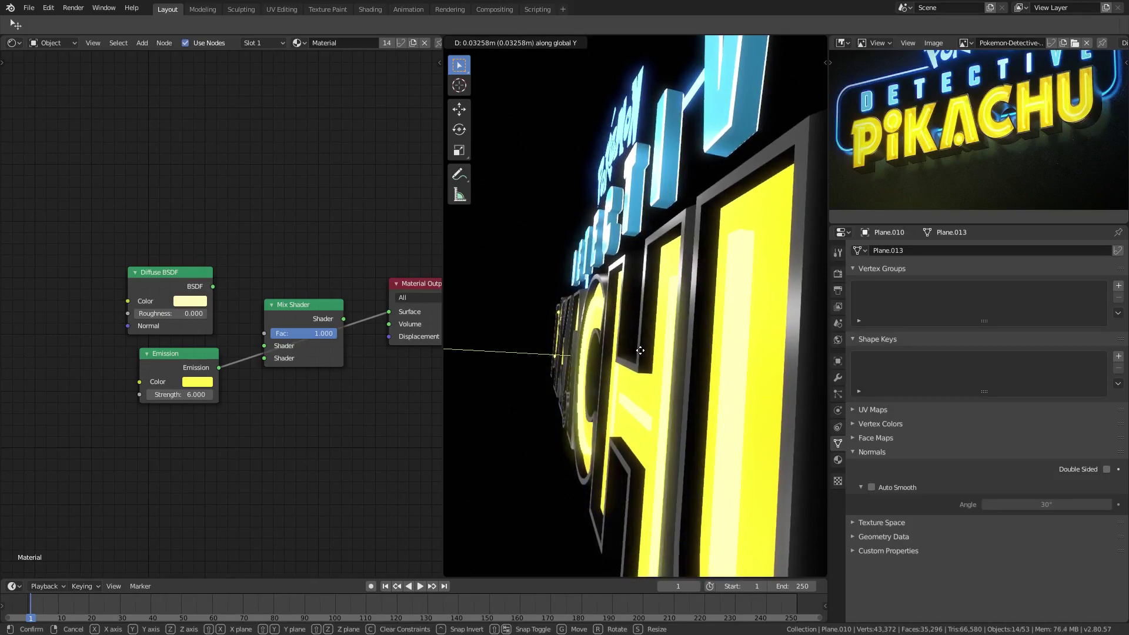
pyautogui.click(640, 351)
pyautogui.moveTo(639, 351)
pyautogui.mouseDown(button='middle')
pyautogui.moveTo(483, 362)
pyautogui.moveTo(504, 360)
pyautogui.mouseUp(button='middle')
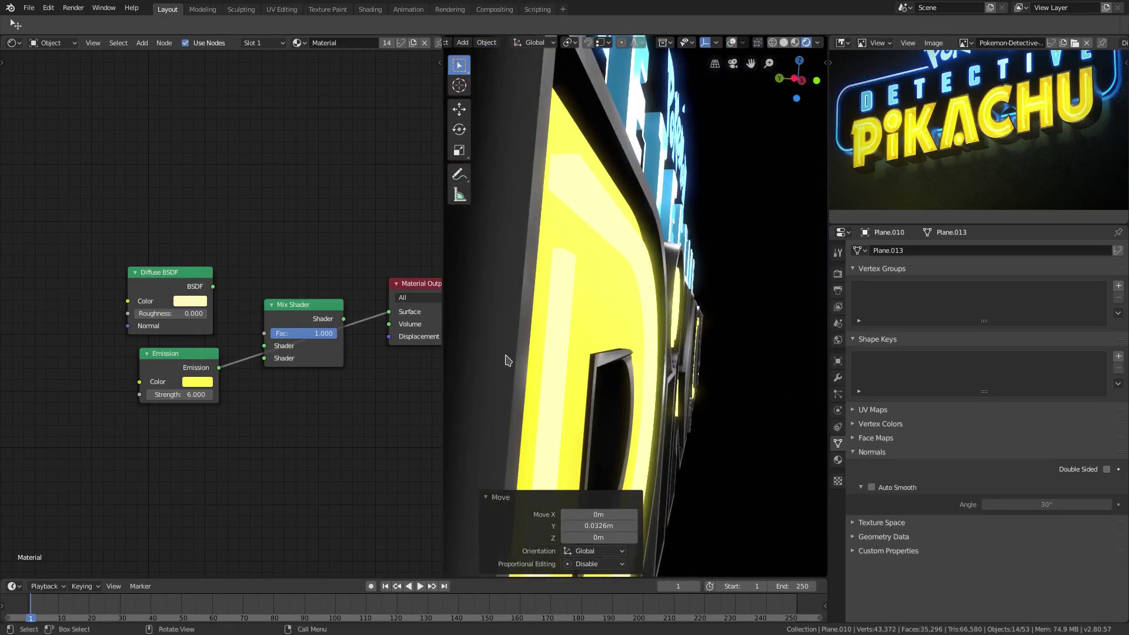
pyautogui.scroll(-3, 579, 336)
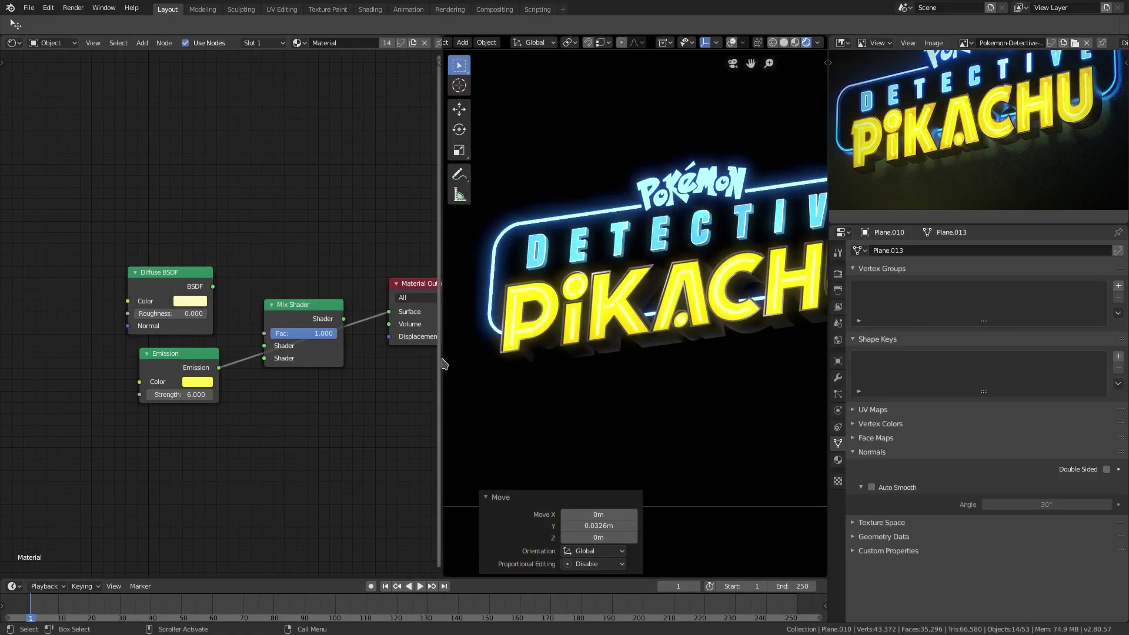
pyautogui.moveTo(442, 358); pyautogui.dragTo(262, 359)
pyautogui.scroll(-3, 675, 300)
pyautogui.scroll(3, 675, 300)
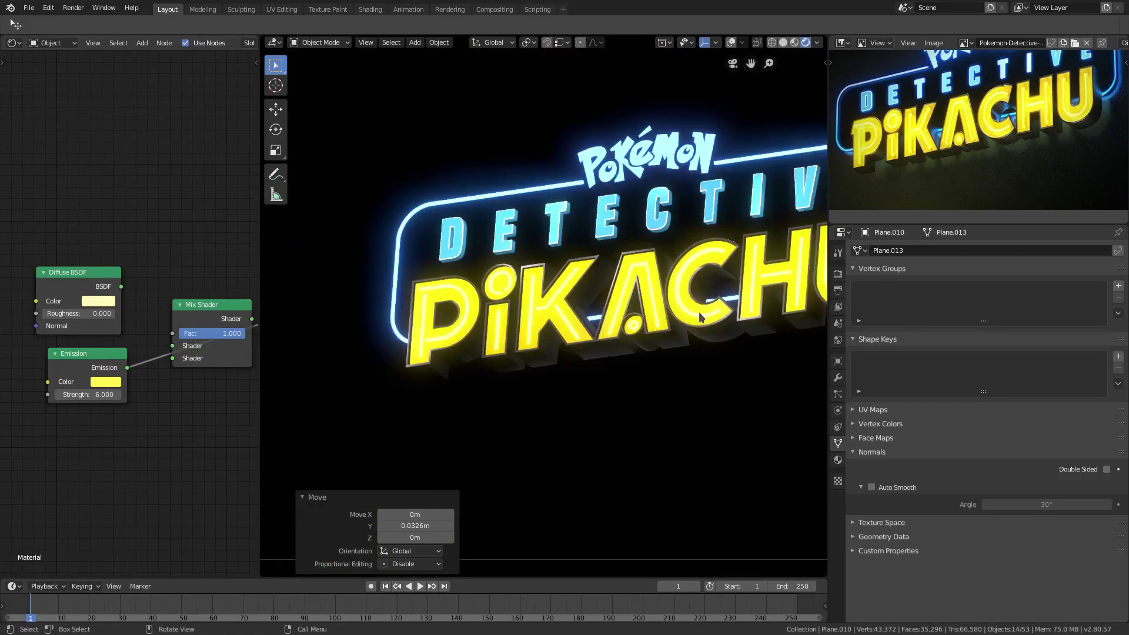
pyautogui.scroll(1, 676, 299)
# Delete the Diffuse and Mix Shader nodes, wire Emission into Material Output, and merge the node editor into the 3D view.
pyautogui.click(106, 381)
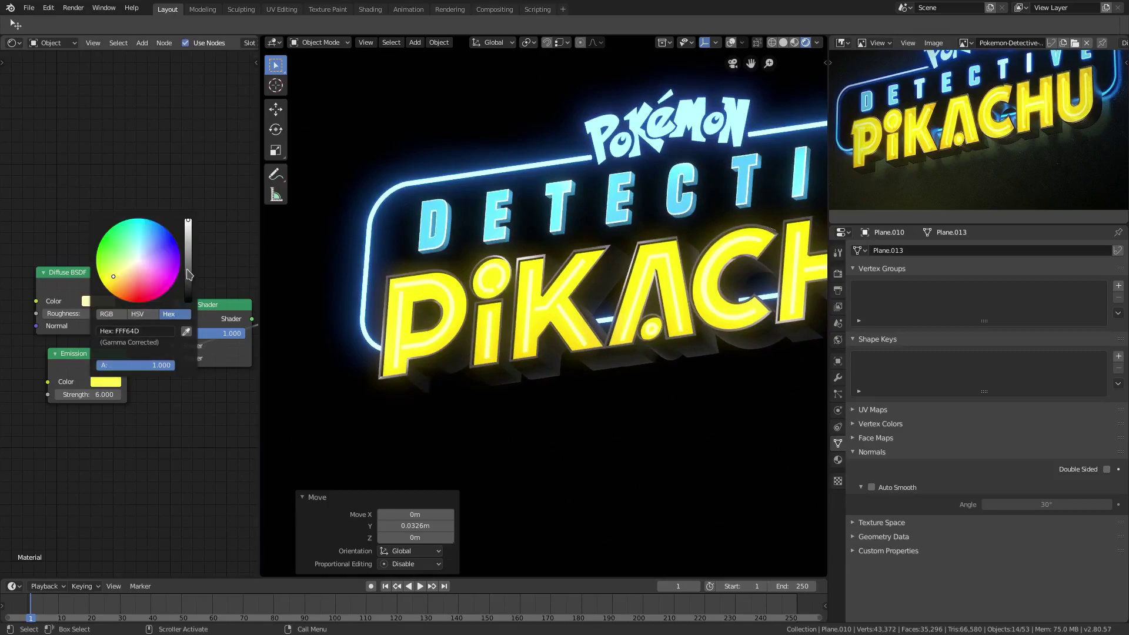
pyautogui.click(80, 273)
pyautogui.scroll(-1, 176, 304)
pyautogui.press('x')
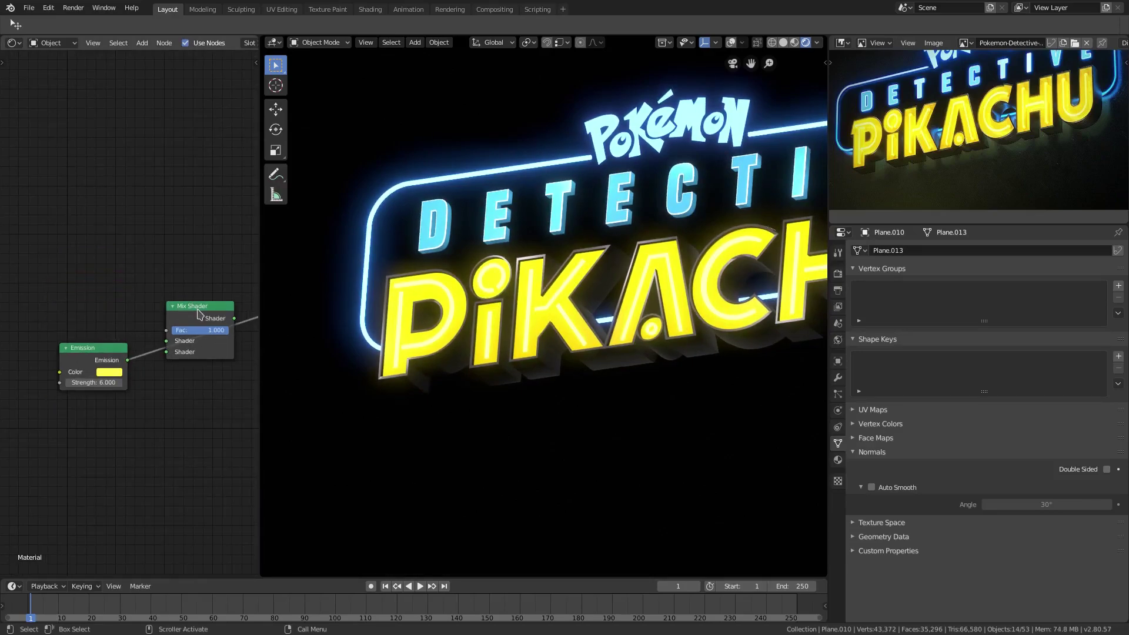
pyautogui.click(176, 305)
pyautogui.hotkey('ctrl', 'x')
pyautogui.moveTo(197, 315); pyautogui.dragTo(66, 360, button='middle')
pyautogui.moveTo(15, 371); pyautogui.dragTo(140, 315)
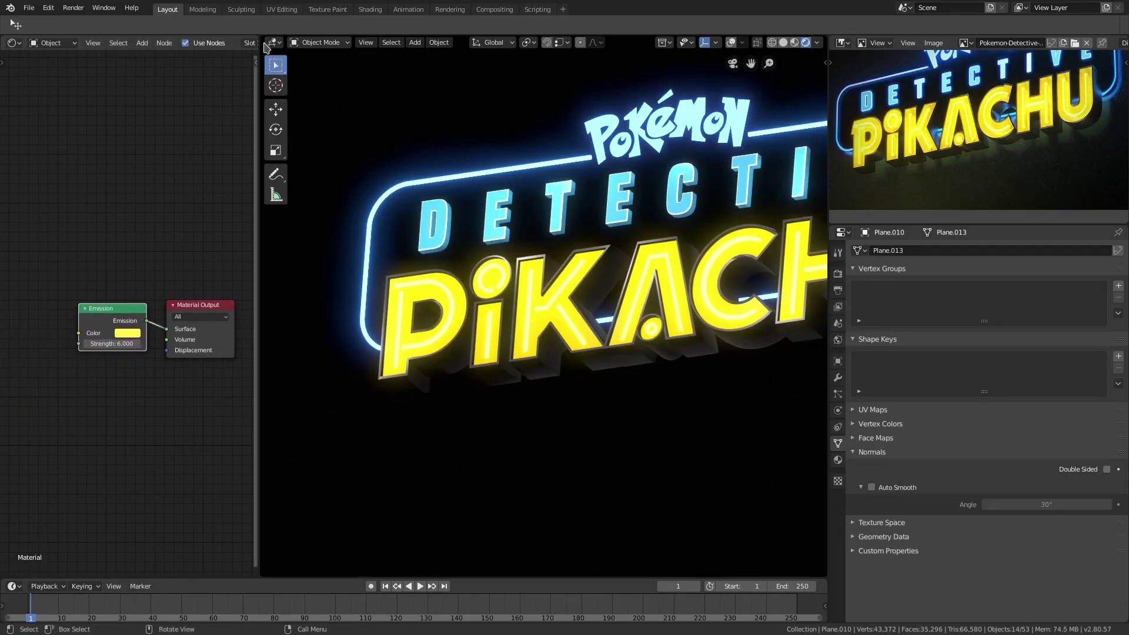
pyautogui.moveTo(263, 45); pyautogui.dragTo(212, 221)
pyautogui.scroll(-1, 640, 318)
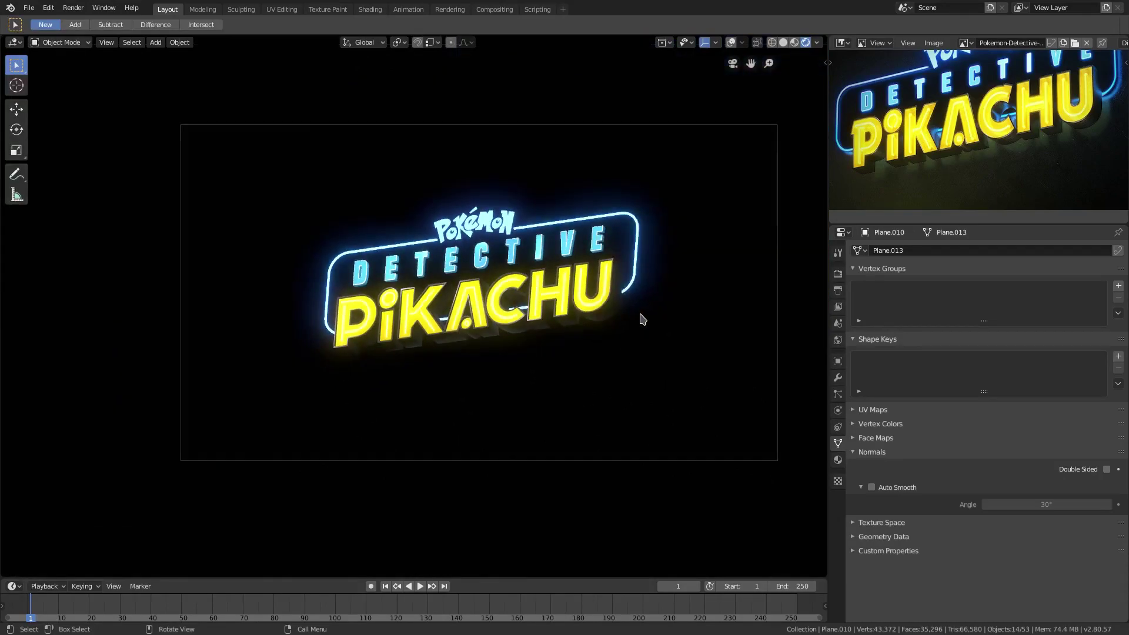
pyautogui.scroll(2, 596, 341)
pyautogui.scroll(2, 595, 341)
pyautogui.scroll(-1, 522, 336)
pyautogui.scroll(-1, 521, 335)
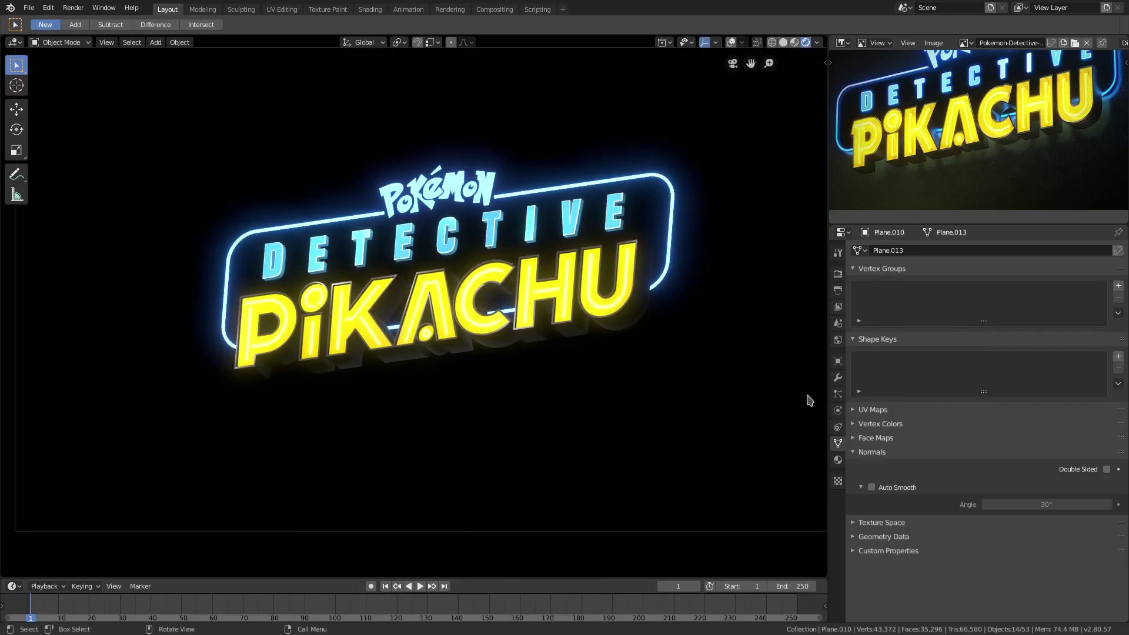
# Shift the PIKACHU text's Principled base colour toward orange in Material Properties.
pyautogui.click(839, 459)
pyautogui.click(558, 302)
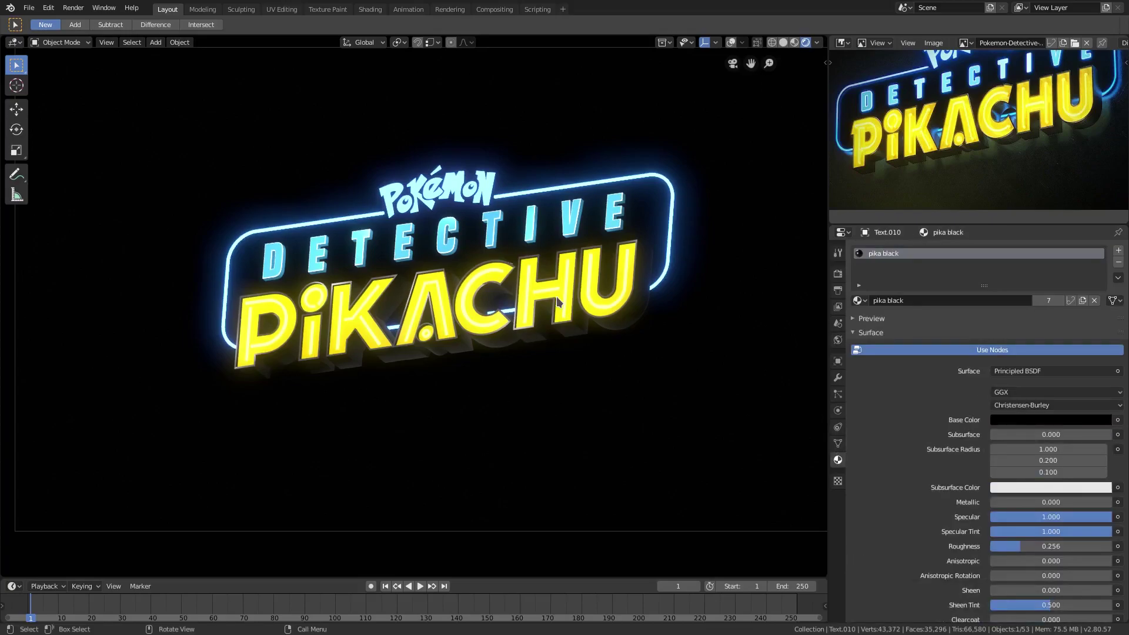
pyautogui.click(1018, 420)
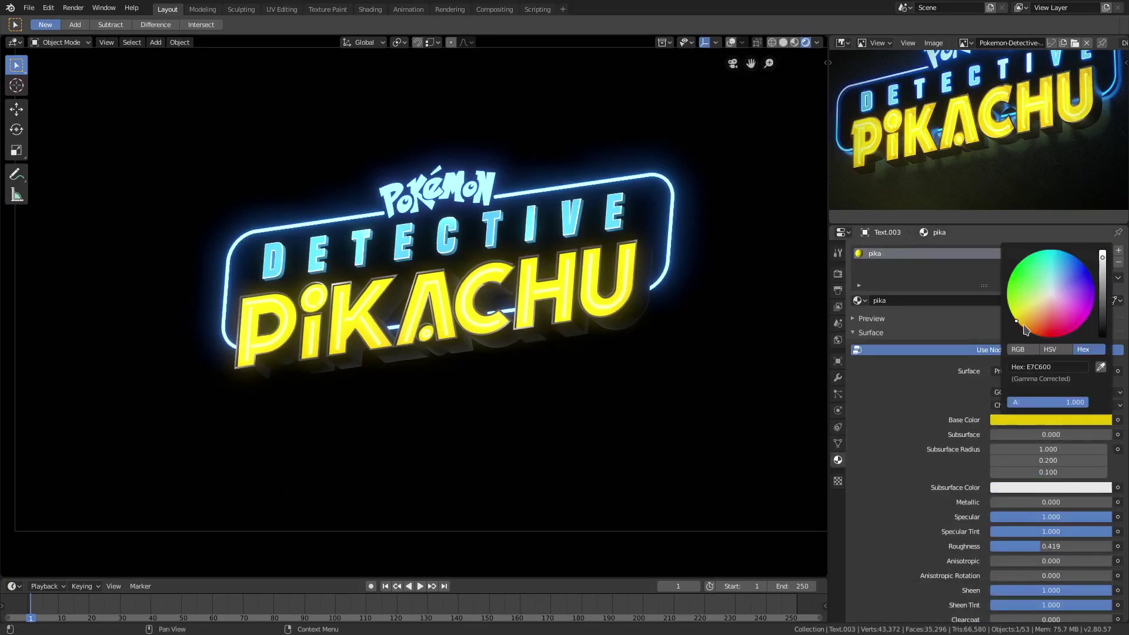
pyautogui.moveTo(1026, 329); pyautogui.dragTo(1020, 326)
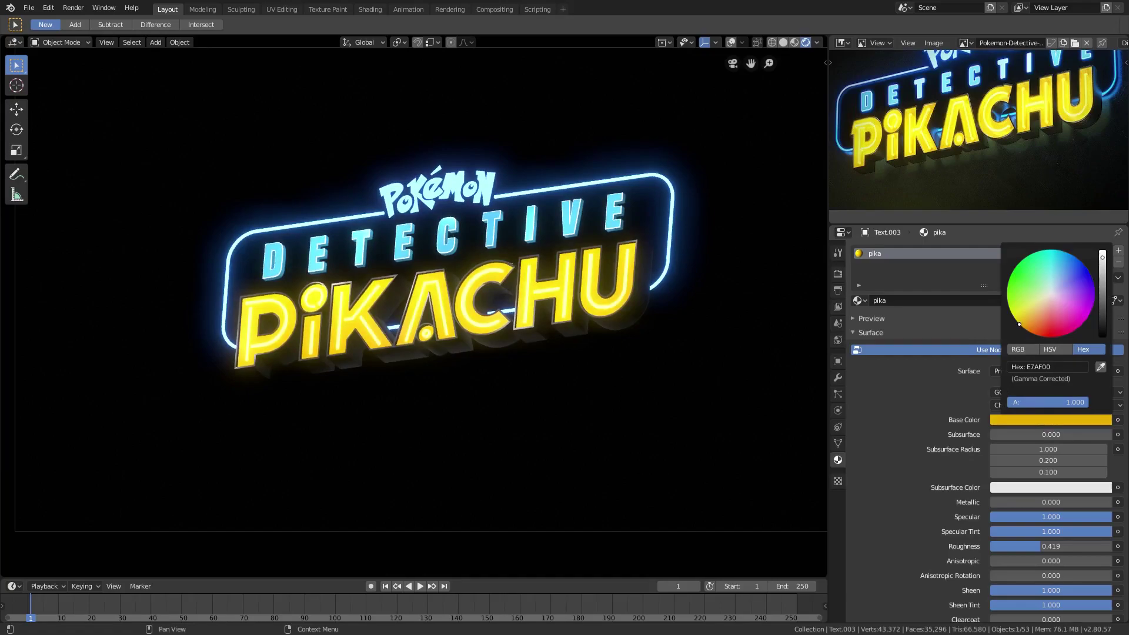
pyautogui.scroll(5, 582, 307)
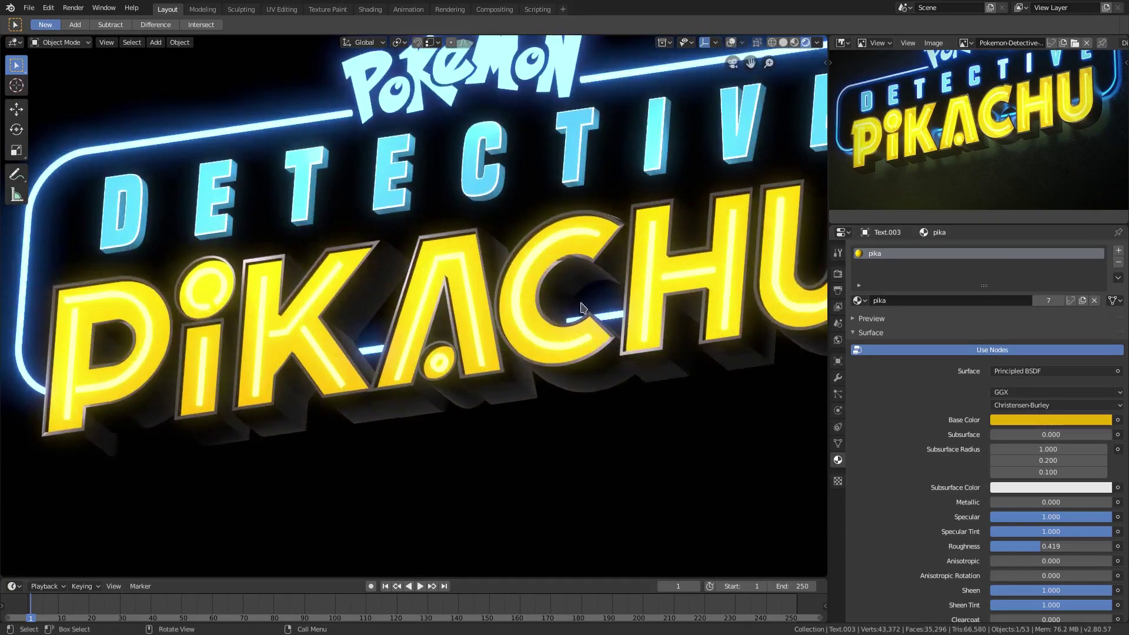
# Turn the PIKACHU outline's Emission colour to a saturated orange FFB726 and preview through the camera.
pyautogui.click(651, 280)
pyautogui.click(1024, 394)
pyautogui.moveTo(1027, 291); pyautogui.dragTo(1034, 294)
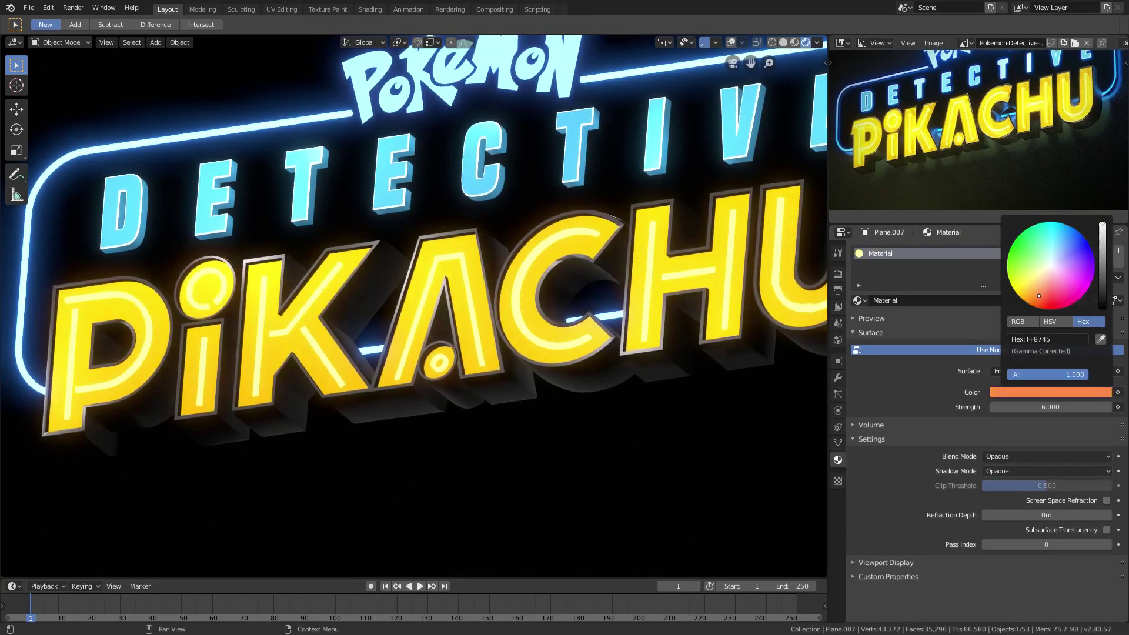
pyautogui.moveTo(1039, 296); pyautogui.dragTo(1033, 299)
pyautogui.press('KP_0')
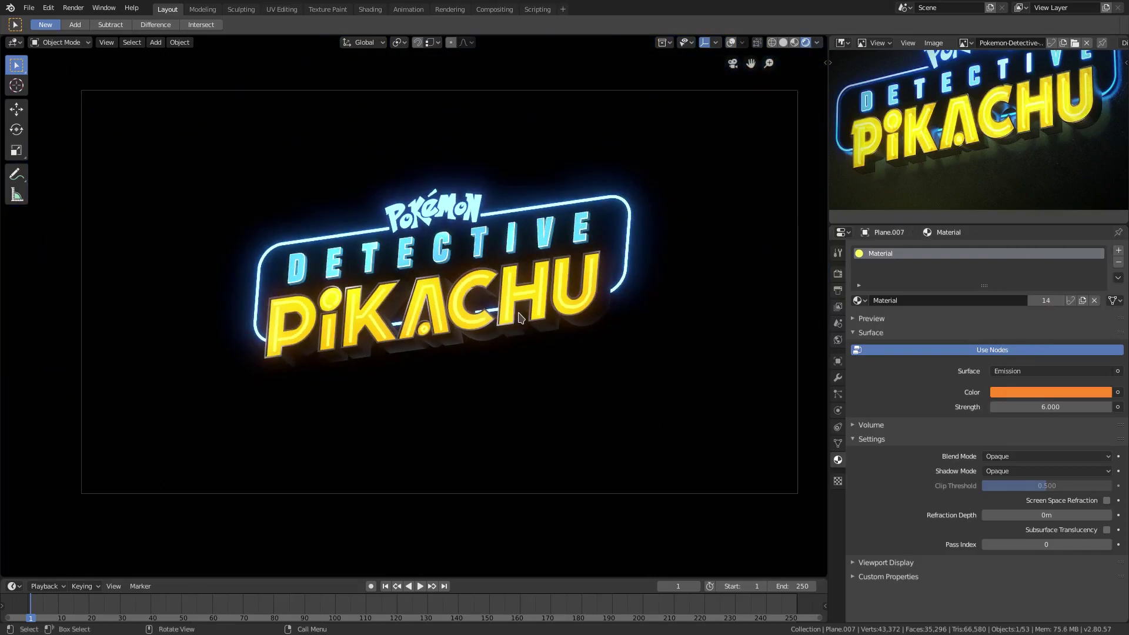
pyautogui.scroll(-2, 524, 318)
pyautogui.press('KP_0')
# Adjust the hue of another PIKACHU text object's base colour.
pyautogui.click(471, 291)
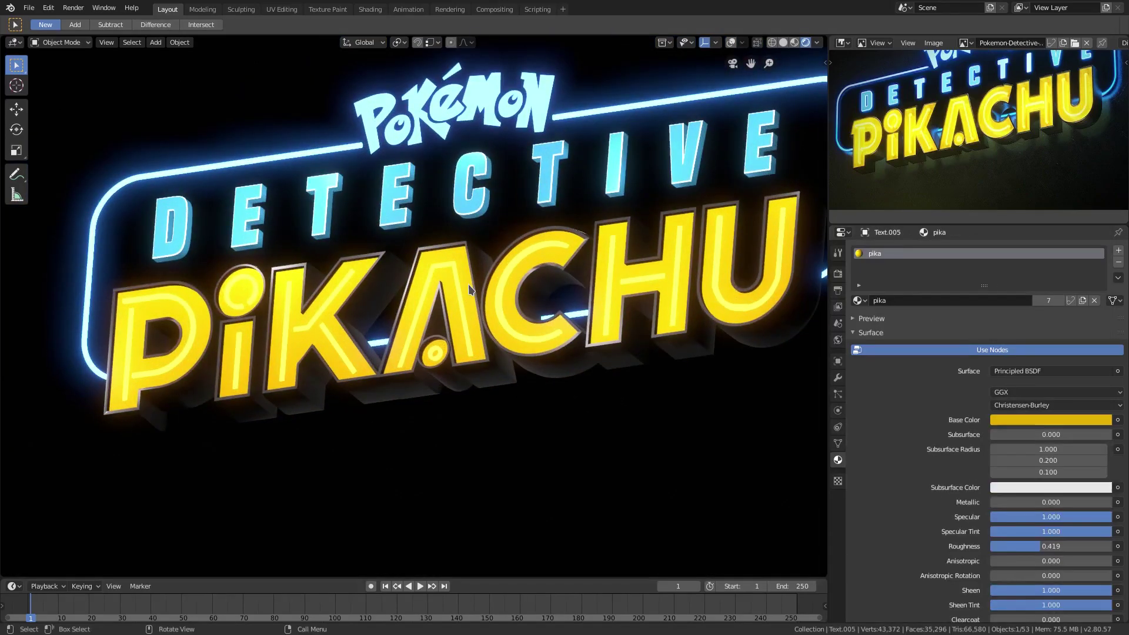
pyautogui.click(1051, 421)
pyautogui.moveTo(1025, 327); pyautogui.dragTo(1020, 323)
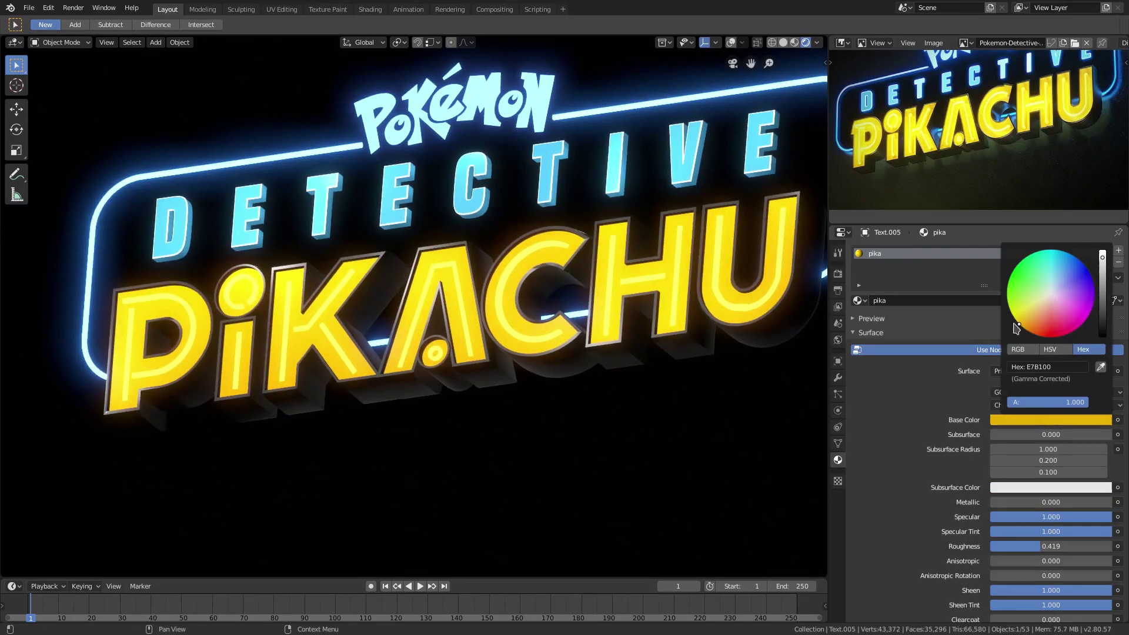
pyautogui.scroll(-3, 613, 294)
pyautogui.scroll(-2, 648, 325)
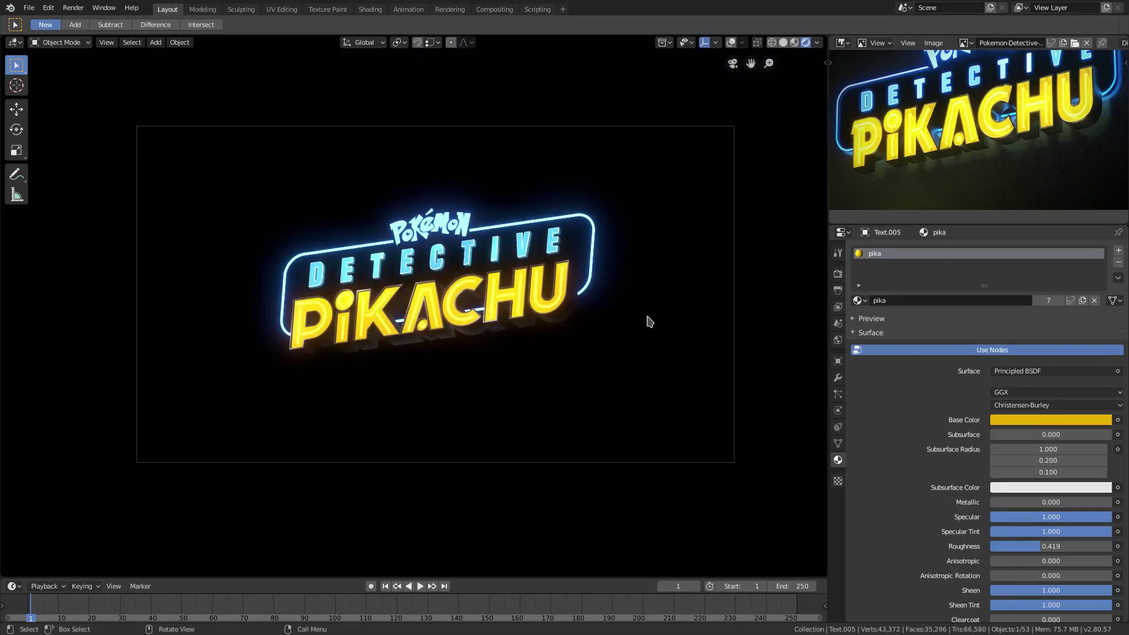
pyautogui.scroll(2, 800, 402)
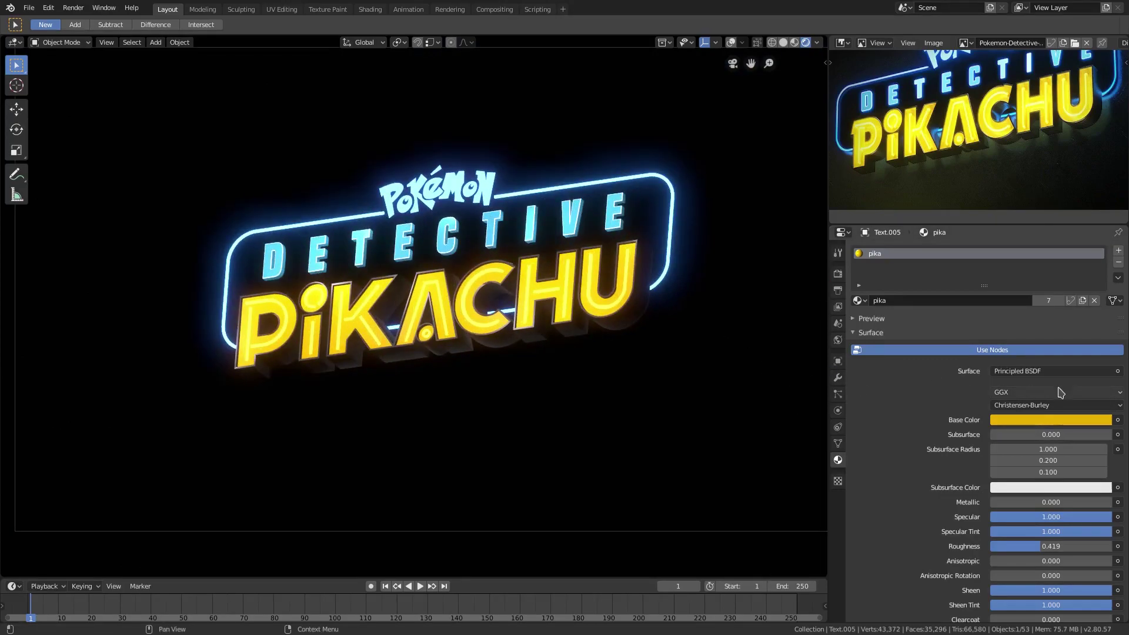
# Enter hex colour E79A00 for the PIKACHU letters' base colour.
pyautogui.click(1041, 372)
pyautogui.press('Escape')
pyautogui.click(1032, 422)
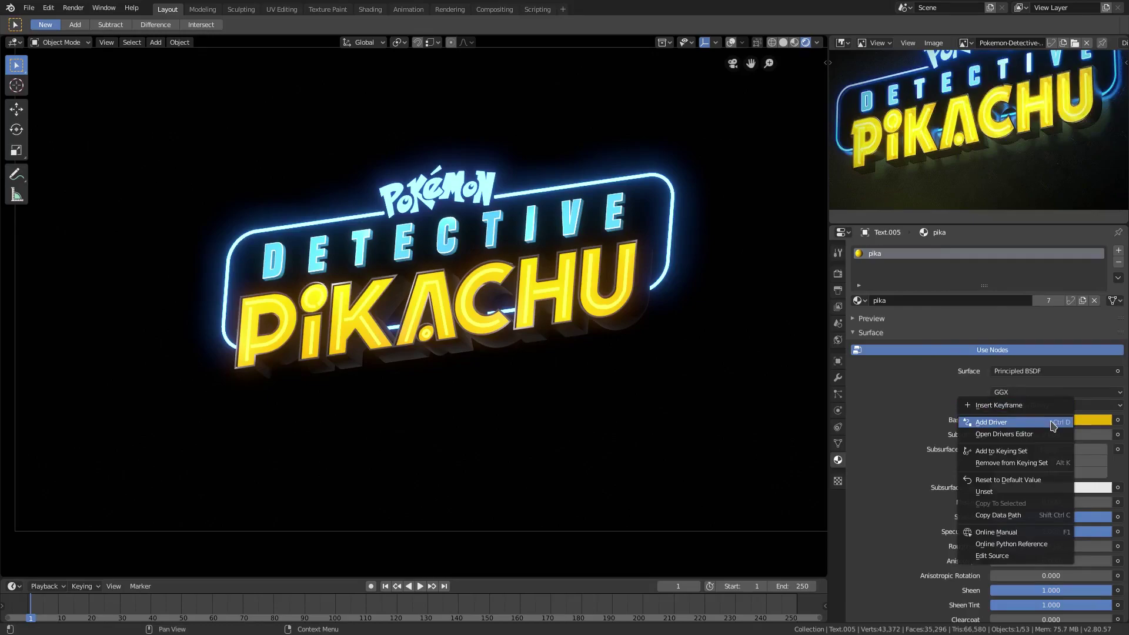
pyautogui.press('Escape')
pyautogui.click(1031, 421)
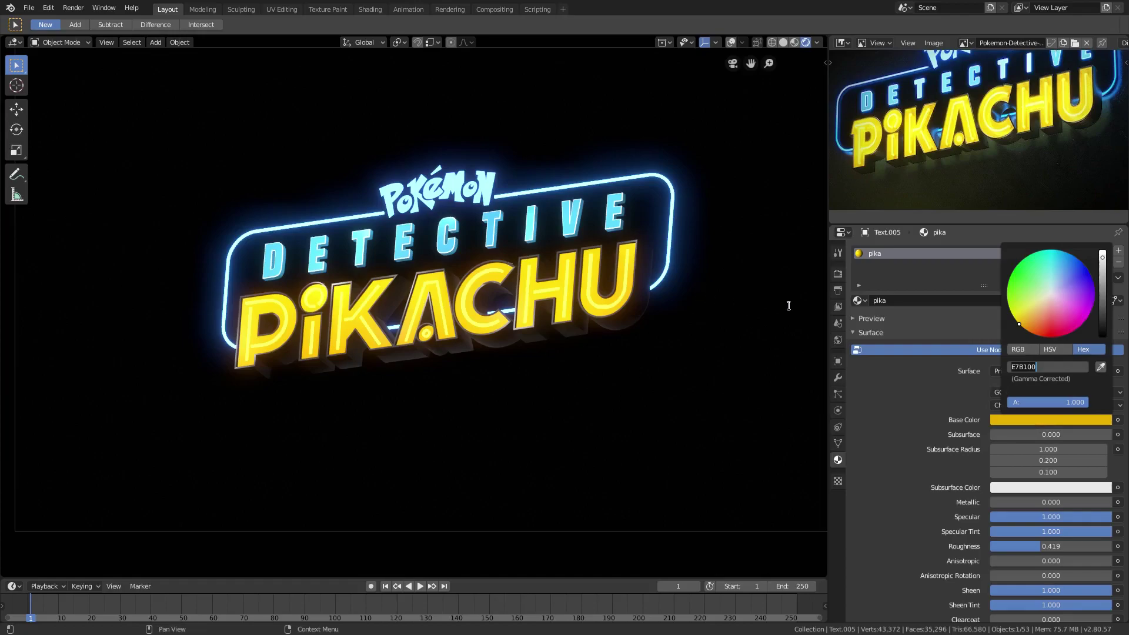
pyautogui.press('Return')
# Switch the letters' surface to an Emission shader with yellow colour and strength 2.
pyautogui.click(1015, 372)
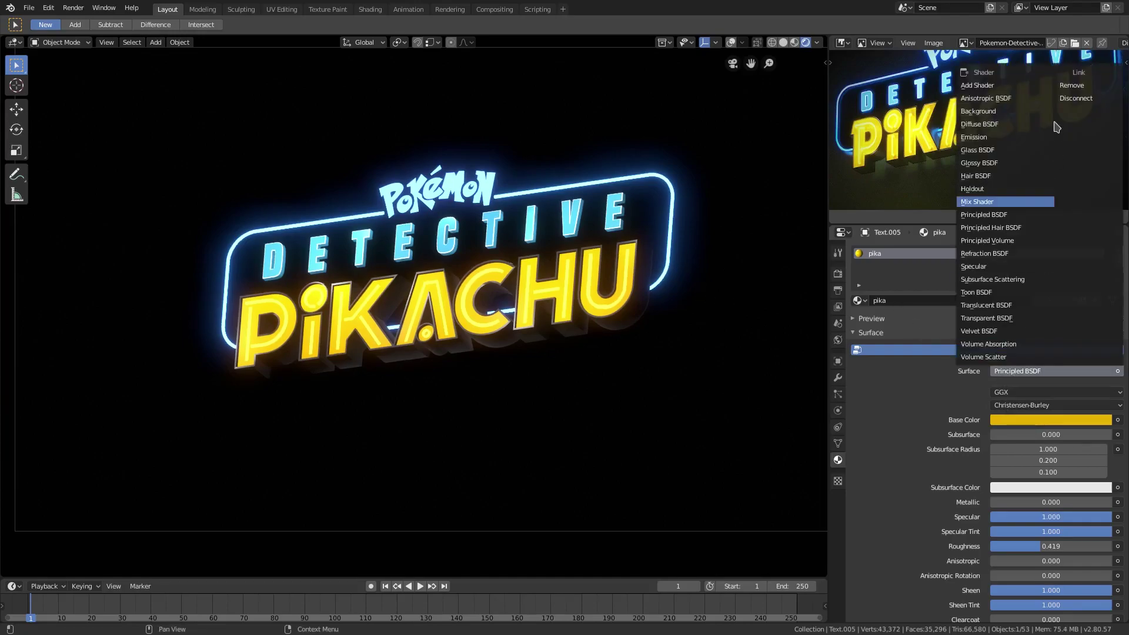
pyautogui.click(979, 137)
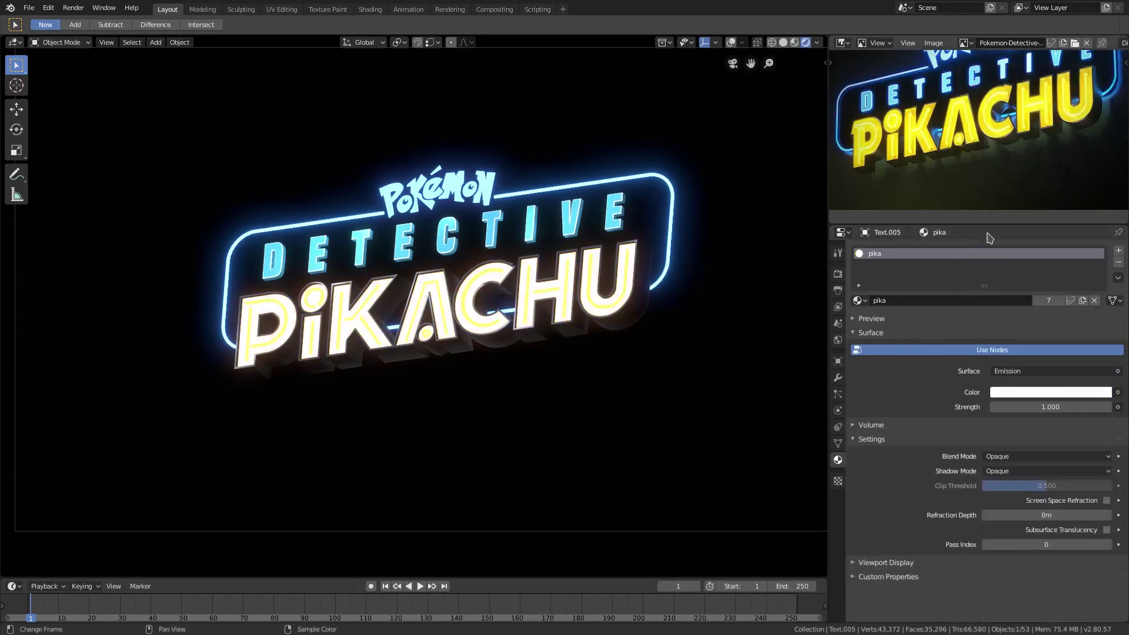
pyautogui.click(1023, 394)
pyautogui.write('E7B100')
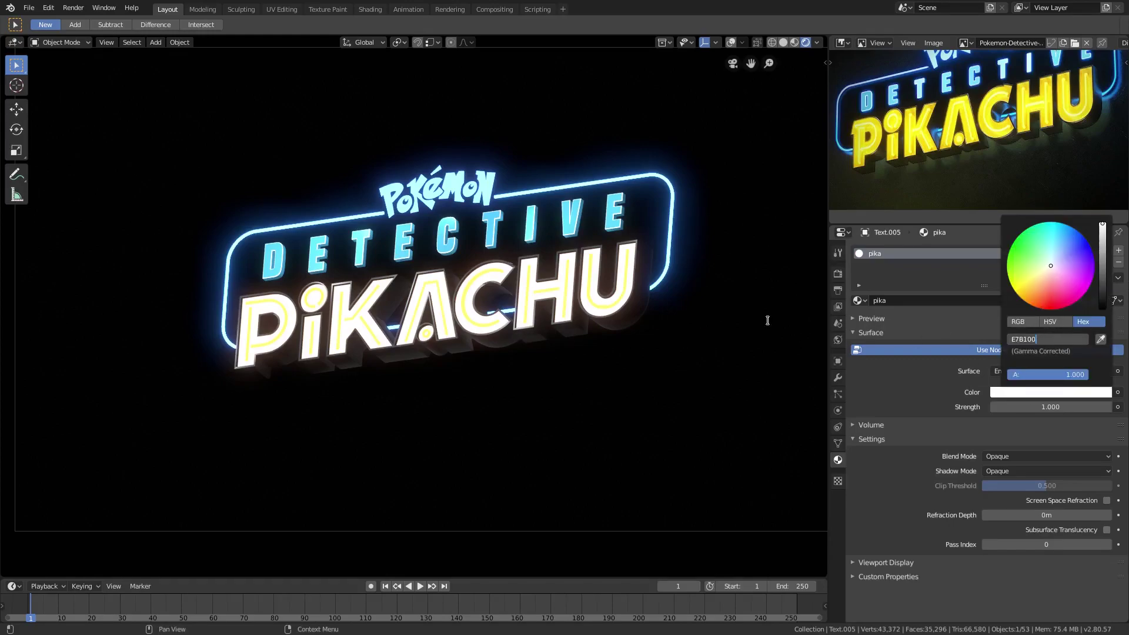
pyautogui.press('Return')
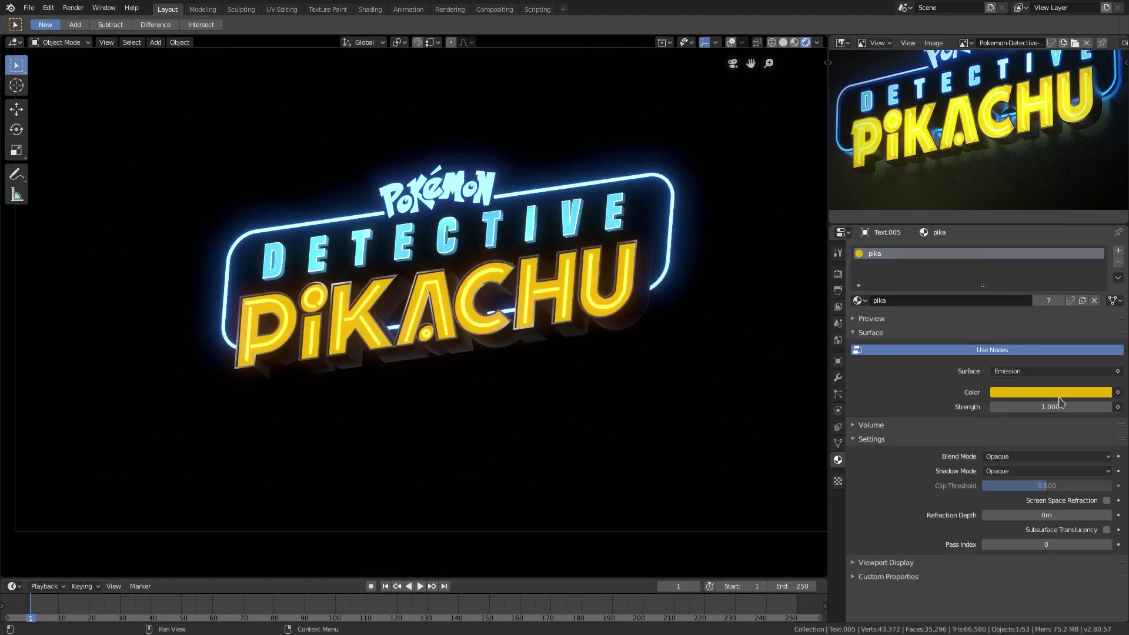
pyautogui.write('2')
pyautogui.press('Return')
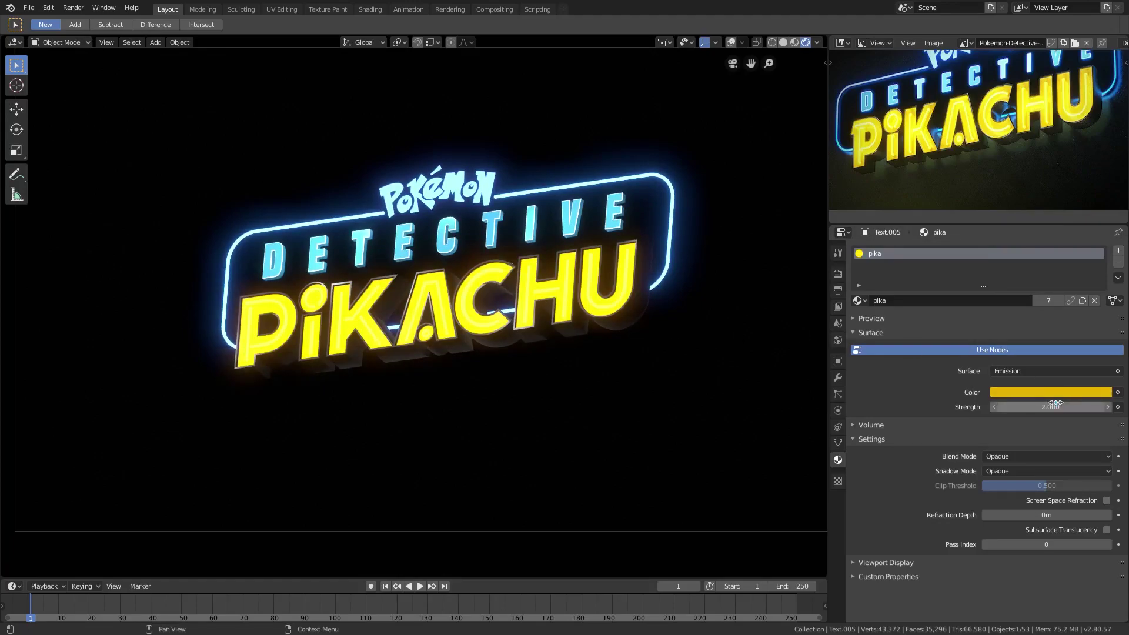
# Nudge the letters' glow toward orange and the outline's emission back toward yellow.
pyautogui.click(1057, 394)
pyautogui.moveTo(1025, 304); pyautogui.dragTo(1024, 300)
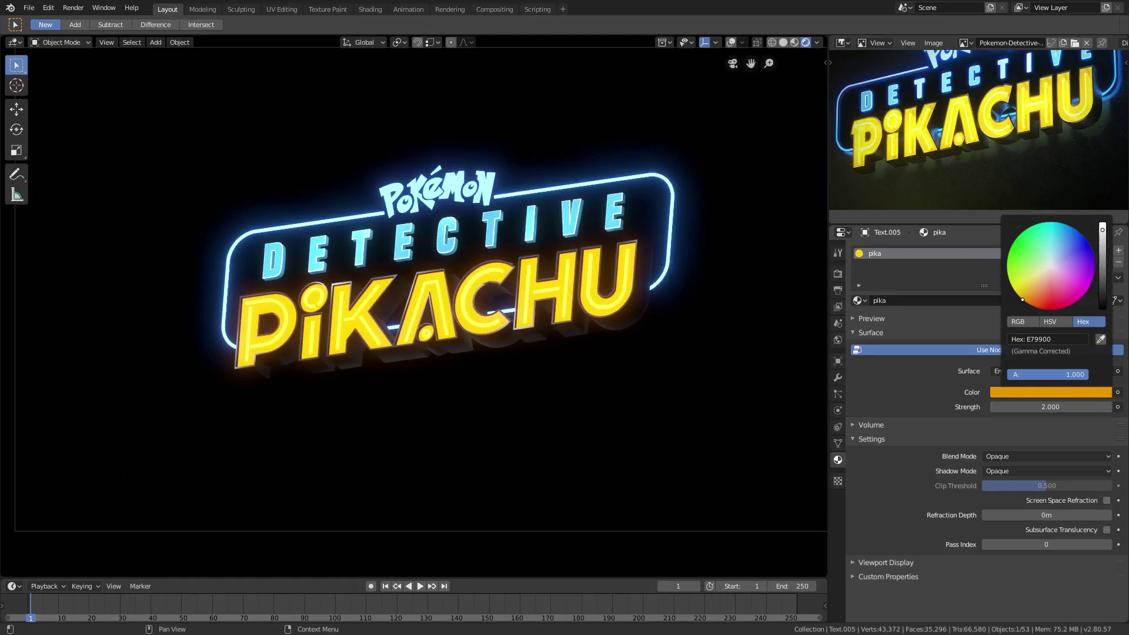
pyautogui.scroll(-4, 522, 350)
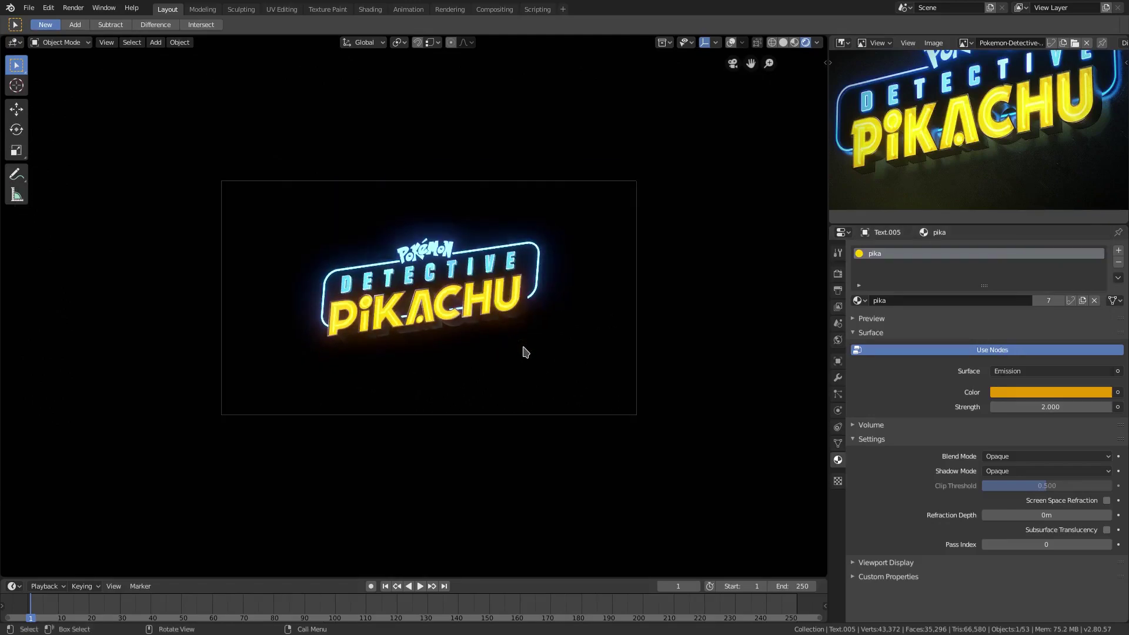
pyautogui.scroll(4, 523, 351)
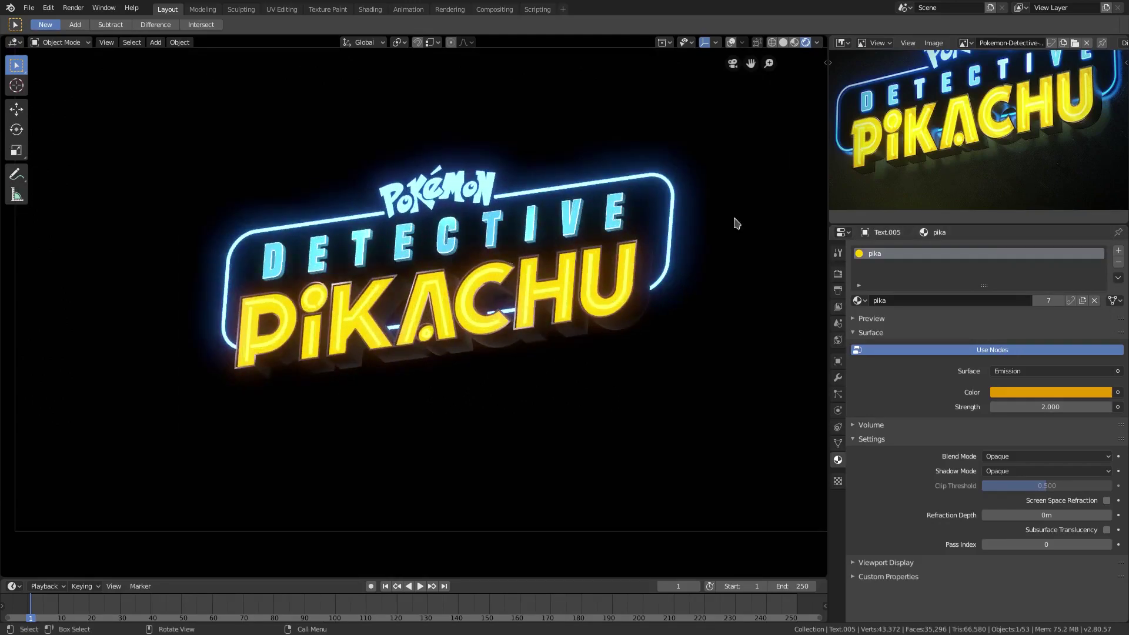
pyautogui.click(1059, 402)
pyautogui.moveTo(1023, 300); pyautogui.dragTo(1020, 297)
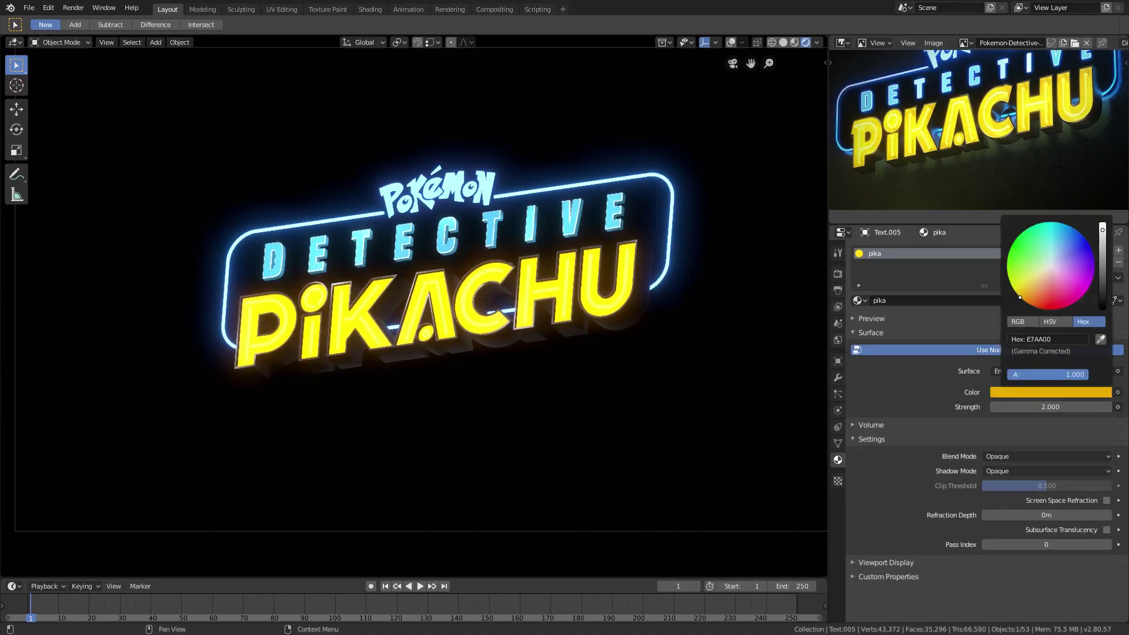
pyautogui.scroll(3, 653, 301)
pyautogui.click(652, 277)
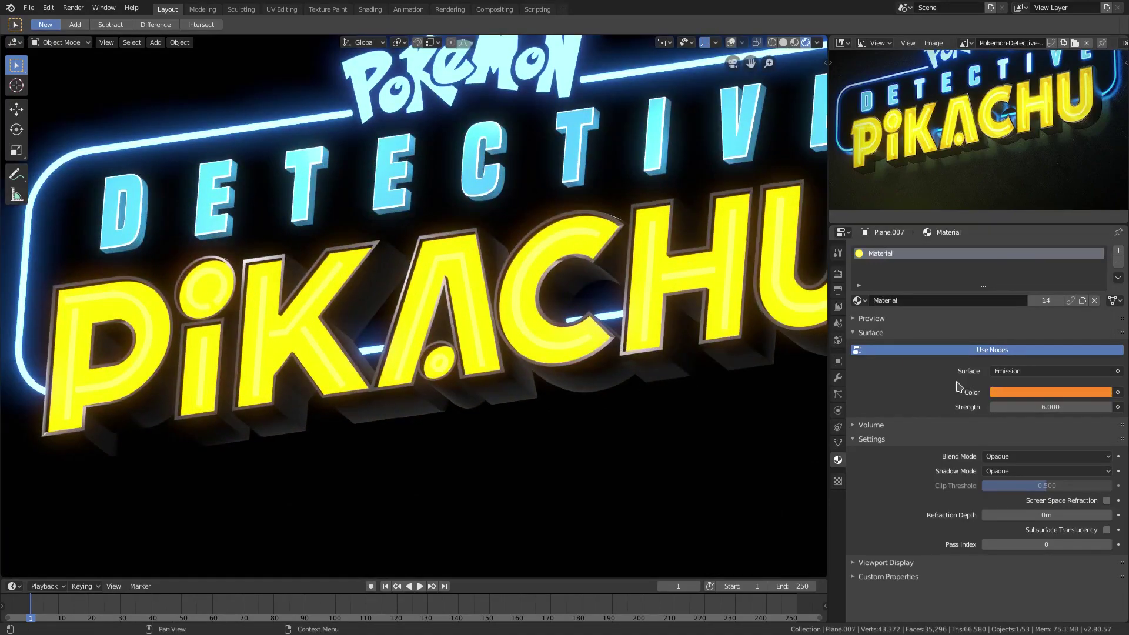
pyautogui.click(1037, 397)
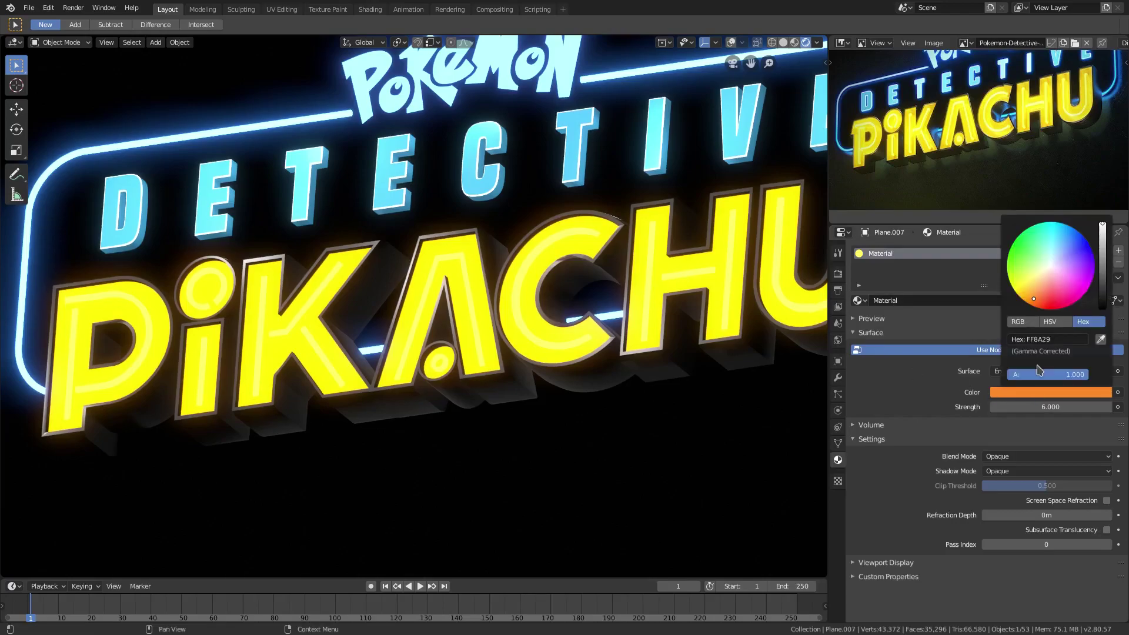
pyautogui.moveTo(1034, 301); pyautogui.dragTo(1028, 288)
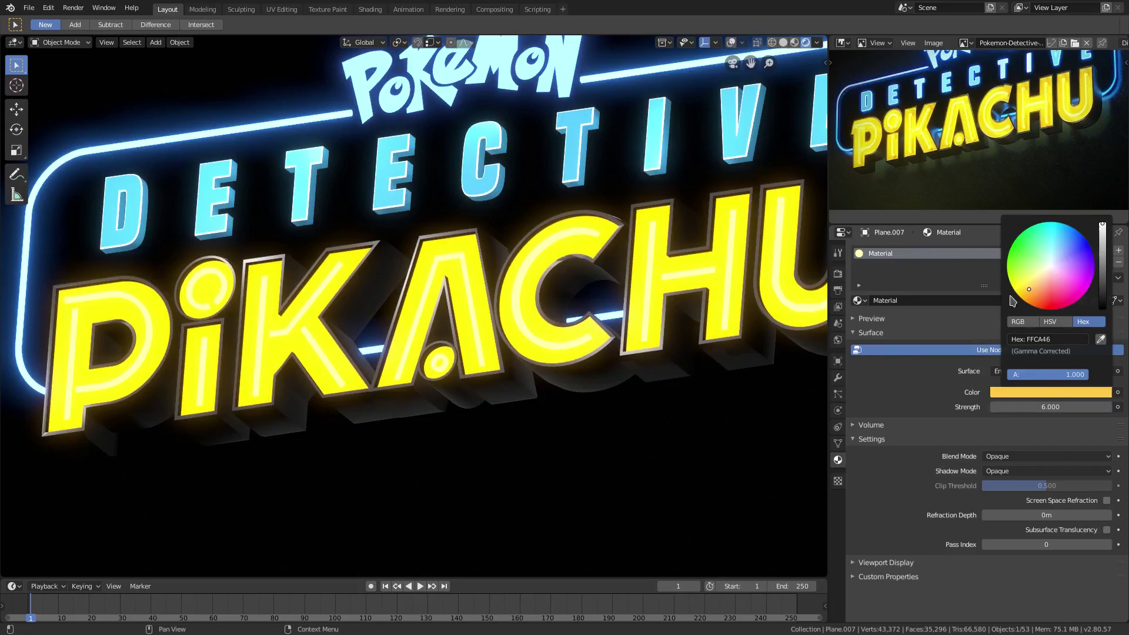
pyautogui.scroll(-5, 535, 397)
pyautogui.scroll(-3, 537, 398)
pyautogui.scroll(4, 537, 398)
pyautogui.scroll(-4, 541, 395)
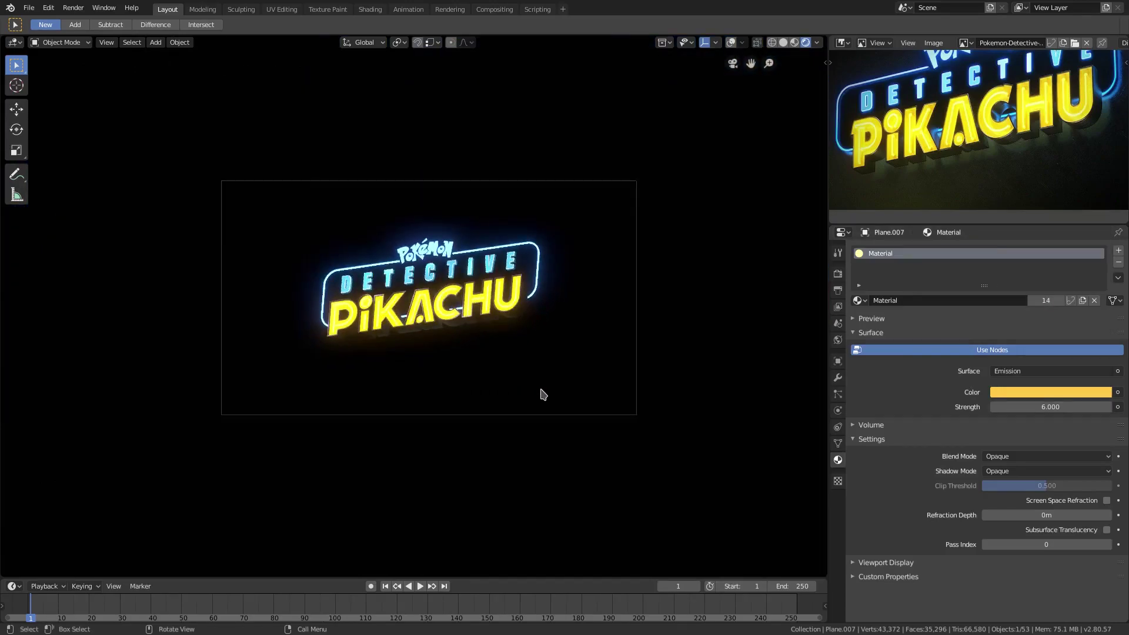
pyautogui.scroll(5, 542, 395)
# Deepen the PIKACHU letters' glow to orange-yellow and check it through the camera.
pyautogui.click(621, 367)
pyautogui.click(1051, 391)
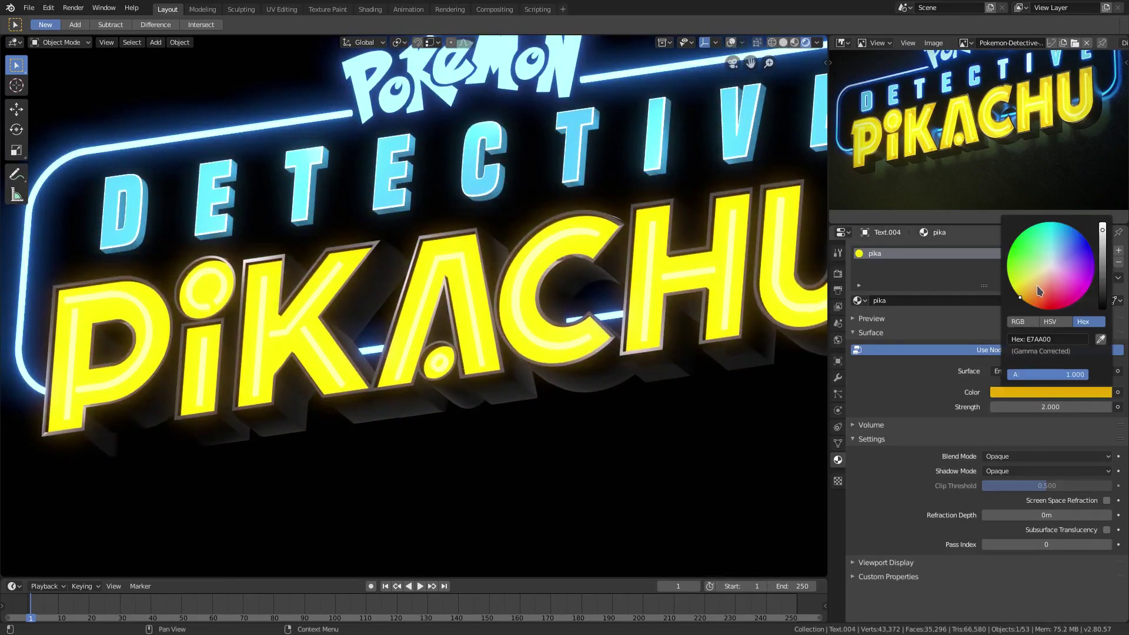
pyautogui.moveTo(1041, 293); pyautogui.dragTo(1023, 300)
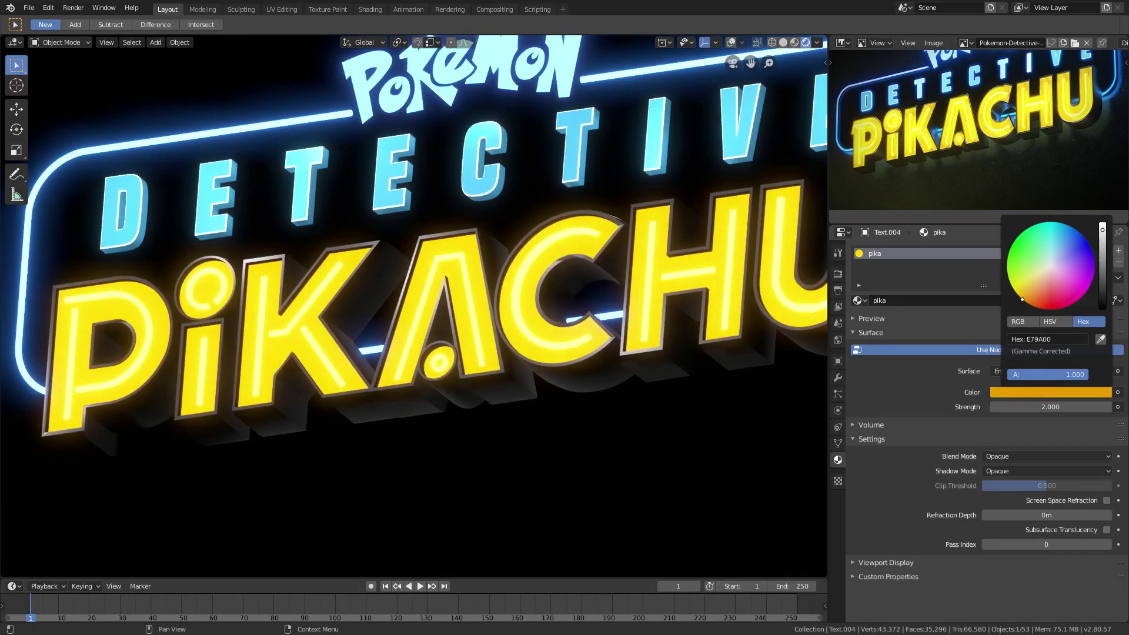
pyautogui.scroll(-4, 659, 397)
pyautogui.scroll(-2, 659, 397)
pyautogui.scroll(2, 659, 397)
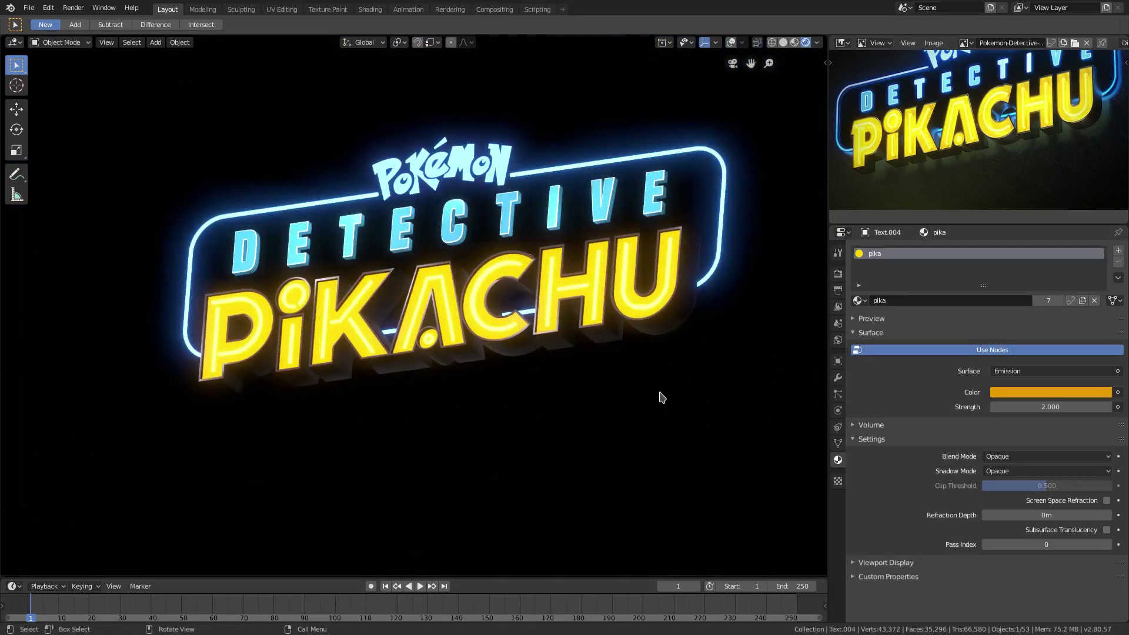
pyautogui.press('KP_0')
pyautogui.scroll(4, 659, 397)
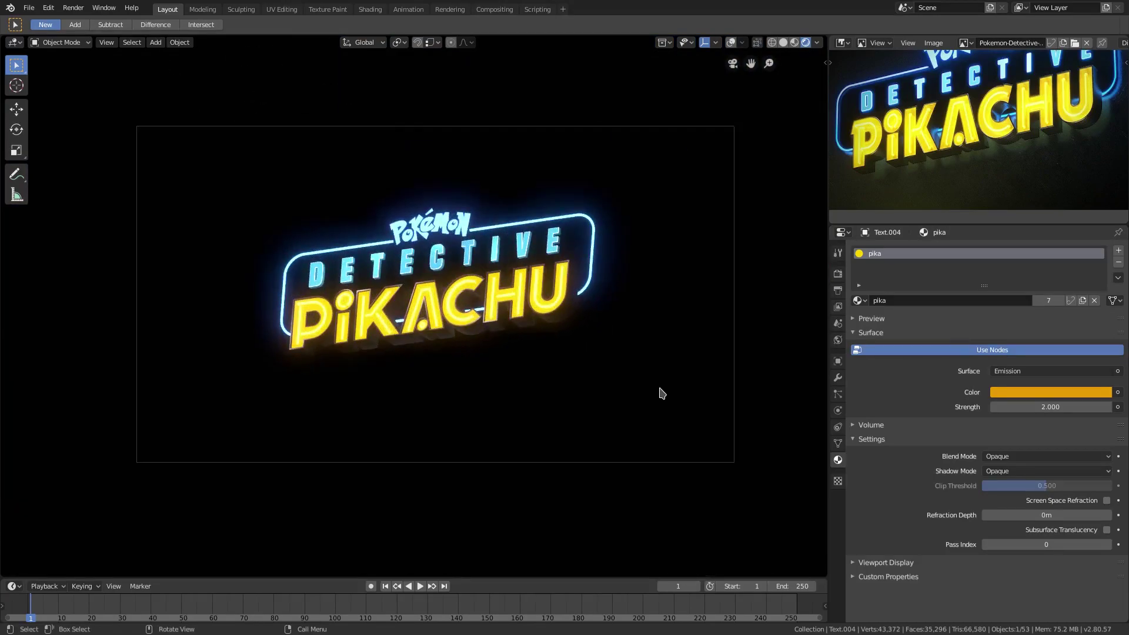
pyautogui.scroll(1, 659, 393)
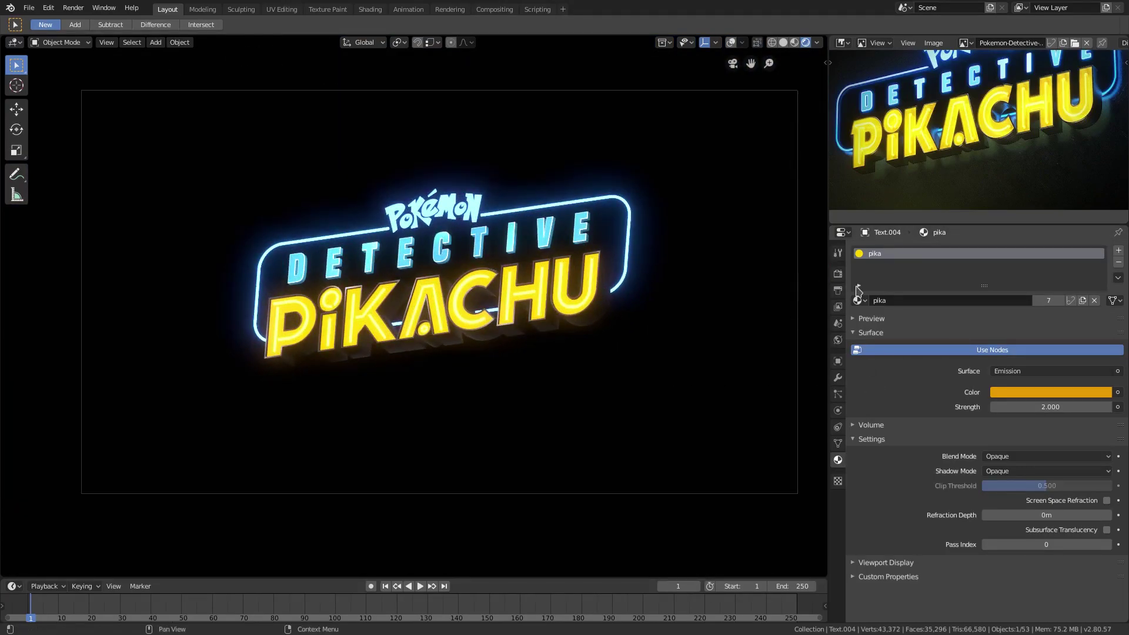
pyautogui.click(839, 274)
# Lower the bloom threshold to 0.083 with intensity at 0.046.
pyautogui.moveTo(1015, 365)
pyautogui.mouseDown()
pyautogui.moveTo(988, 364)
pyautogui.moveTo(1039, 386)
pyautogui.moveTo(1015, 412)
pyautogui.moveTo(1043, 412)
pyautogui.mouseUp()
pyautogui.scroll(-1, 460, 423)
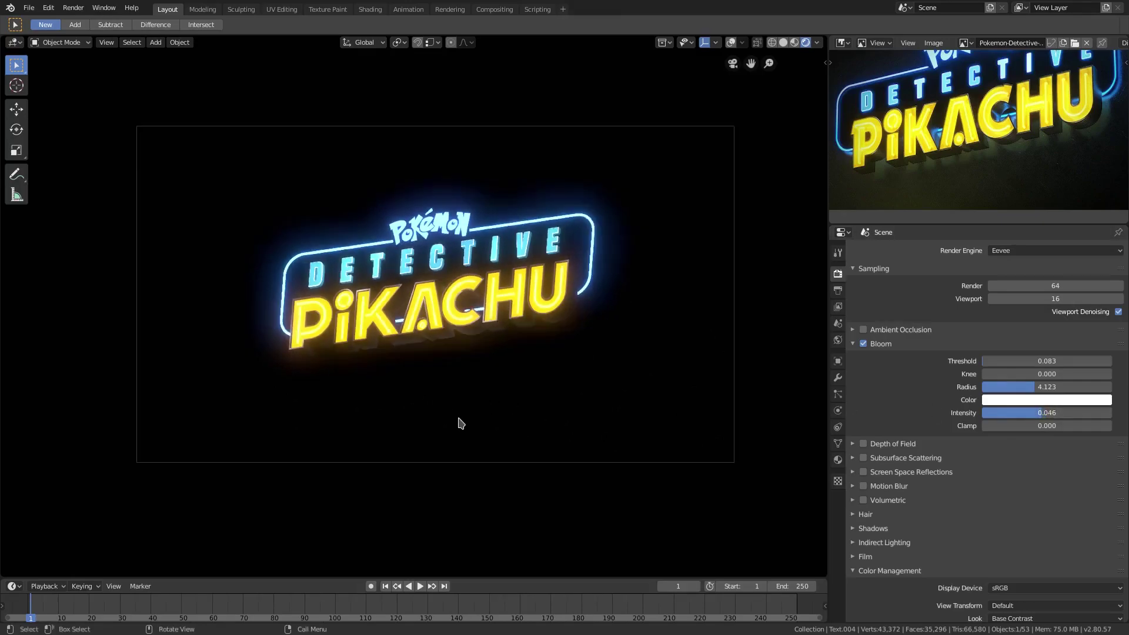
pyautogui.scroll(2, 472, 391)
pyautogui.scroll(1, 529, 411)
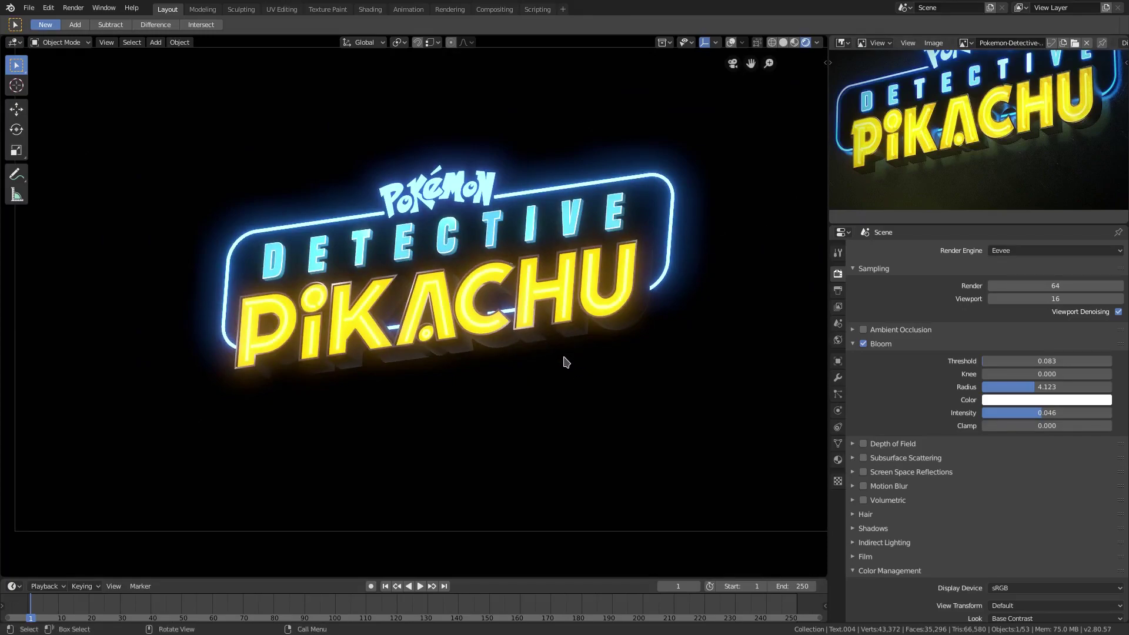
pyautogui.scroll(-1, 566, 362)
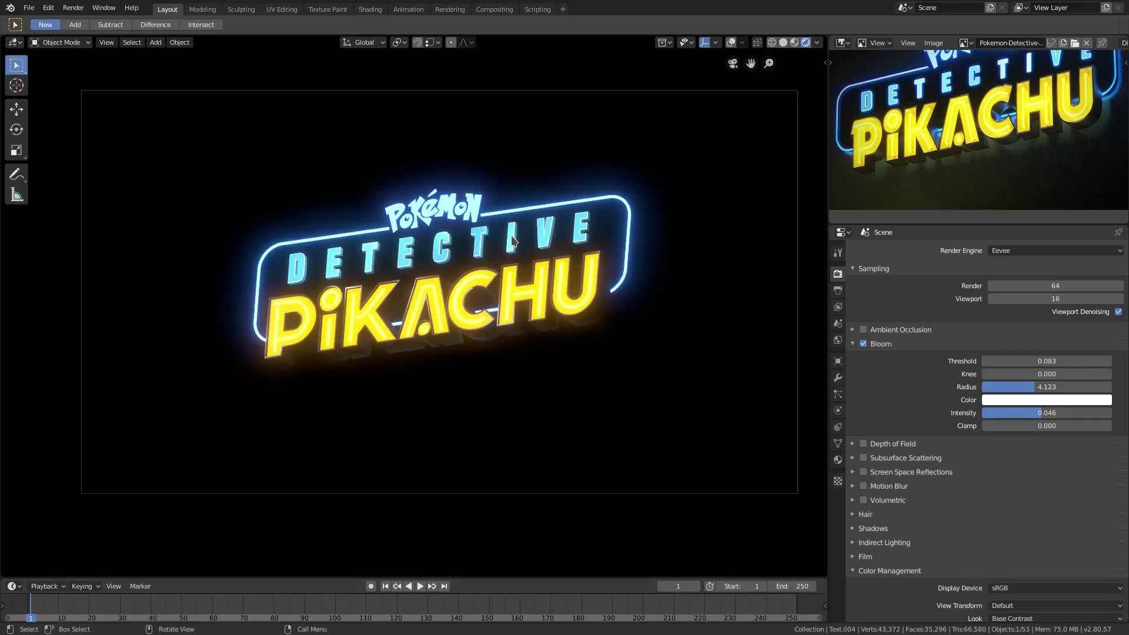
# Add a mesh plane and stand it upright with R X 90, viewed in material preview shading.
pyautogui.hotkey('shift', 'a')
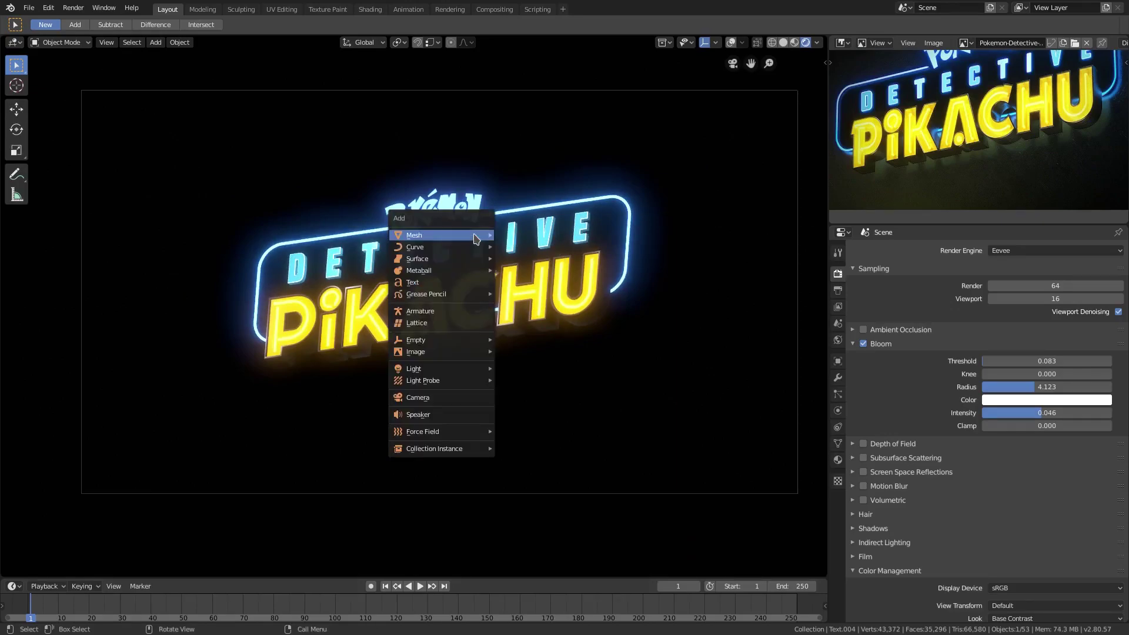
pyautogui.moveTo(518, 241); pyautogui.dragTo(618, 180, button='middle')
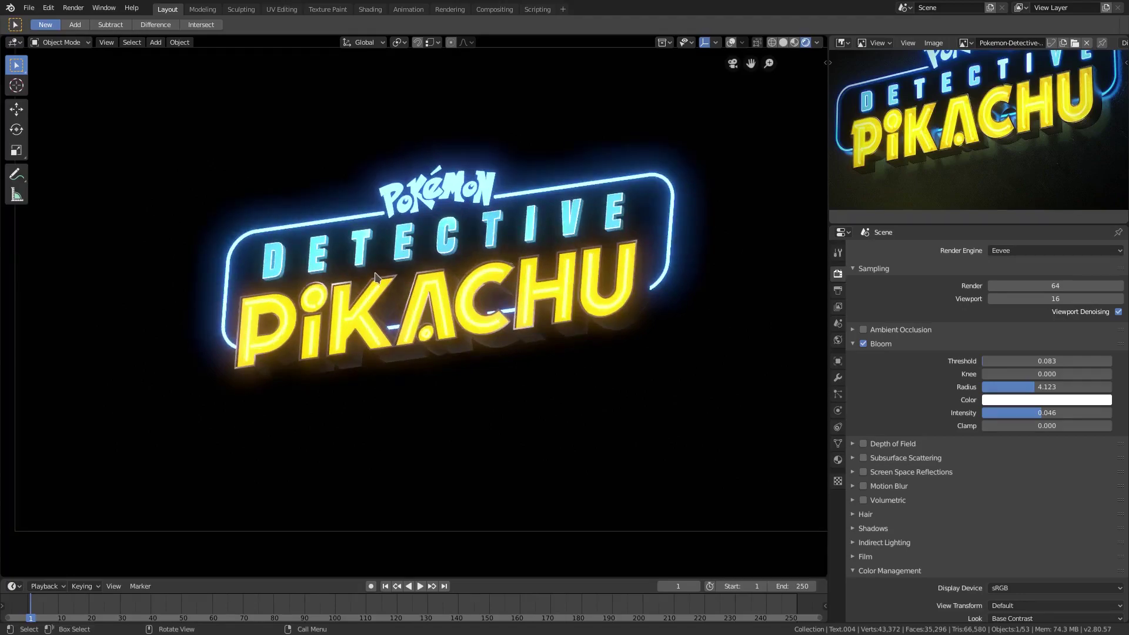
pyautogui.click(794, 43)
pyautogui.moveTo(516, 265); pyautogui.dragTo(513, 297, button='middle')
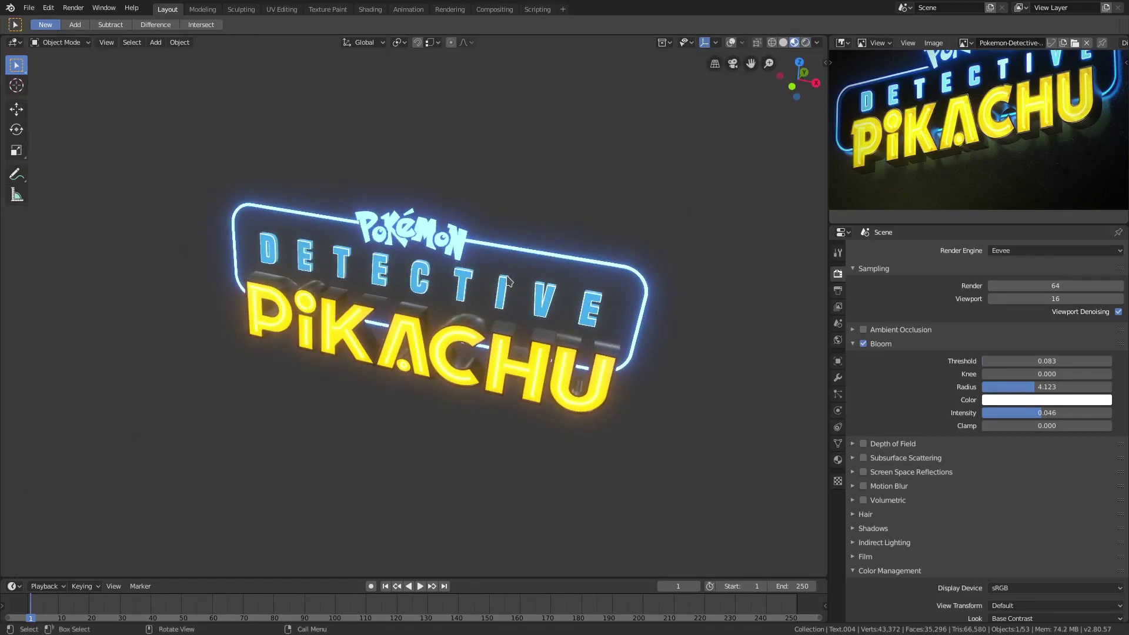
pyautogui.hotkey('shift', 'a')
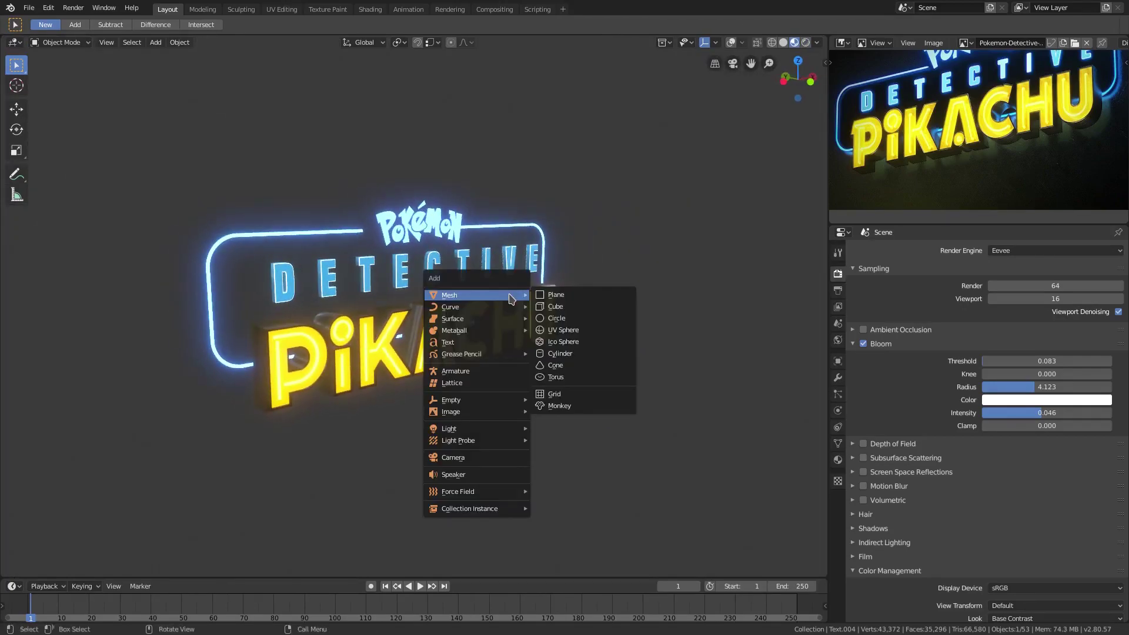
pyautogui.click(540, 298)
pyautogui.moveTo(540, 298)
pyautogui.mouseDown(button='middle')
pyautogui.moveTo(479, 331)
pyautogui.moveTo(451, 325)
pyautogui.moveTo(521, 356)
pyautogui.mouseUp(button='middle')
pyautogui.write('rx90')
pyautogui.press('Return')
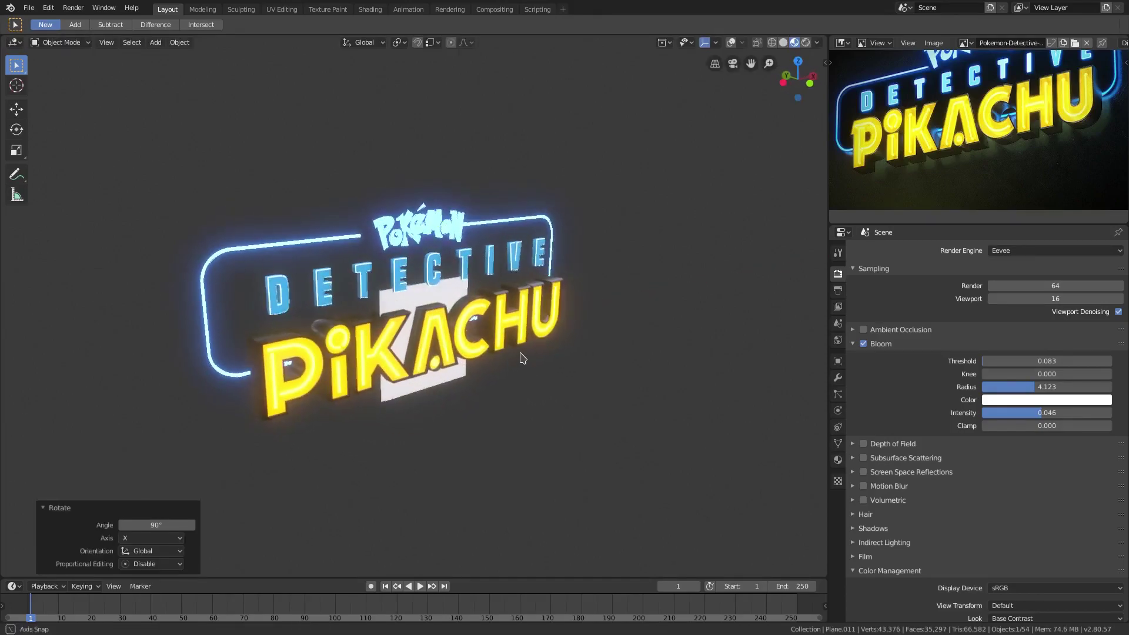
# Enlarge the plane, flatten its height and raise it along Z behind the letters.
pyautogui.press('s')
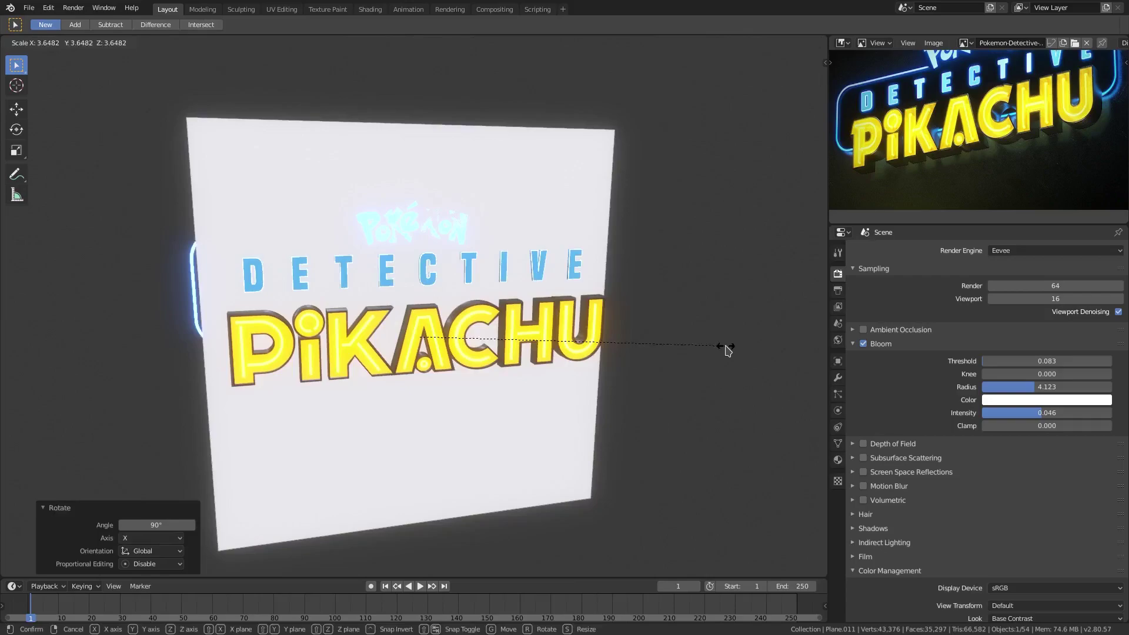
pyautogui.click(725, 348)
pyautogui.moveTo(448, 339); pyautogui.dragTo(552, 355, button='middle')
pyautogui.press('s')
pyautogui.press('x')
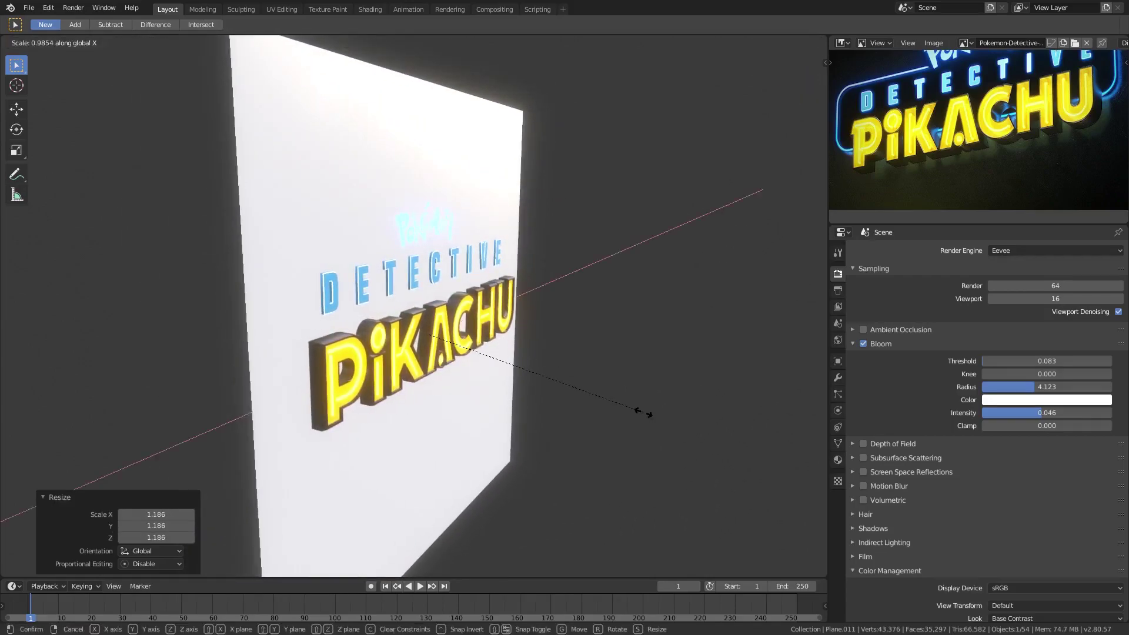
pyautogui.press('z')
pyautogui.click(568, 310)
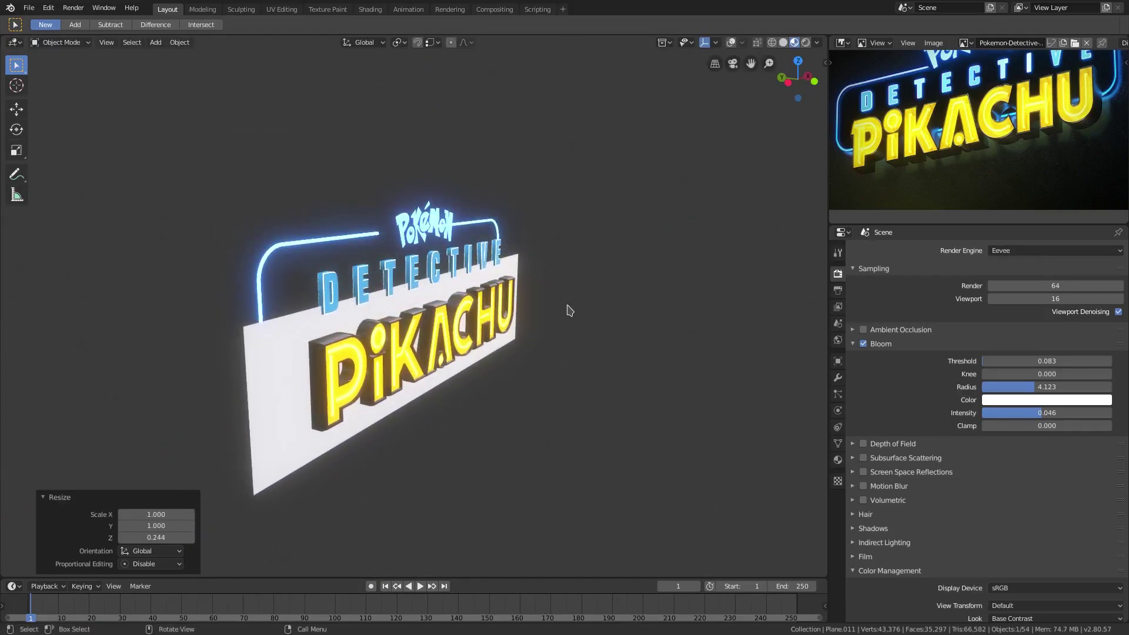
pyautogui.moveTo(567, 310); pyautogui.dragTo(530, 265, button='middle')
pyautogui.press('g')
pyautogui.press('z')
pyautogui.click(547, 258)
# Fine-tune the plane's size and push it 0.0121 m along Y to sit just behind the letters.
pyautogui.press('s')
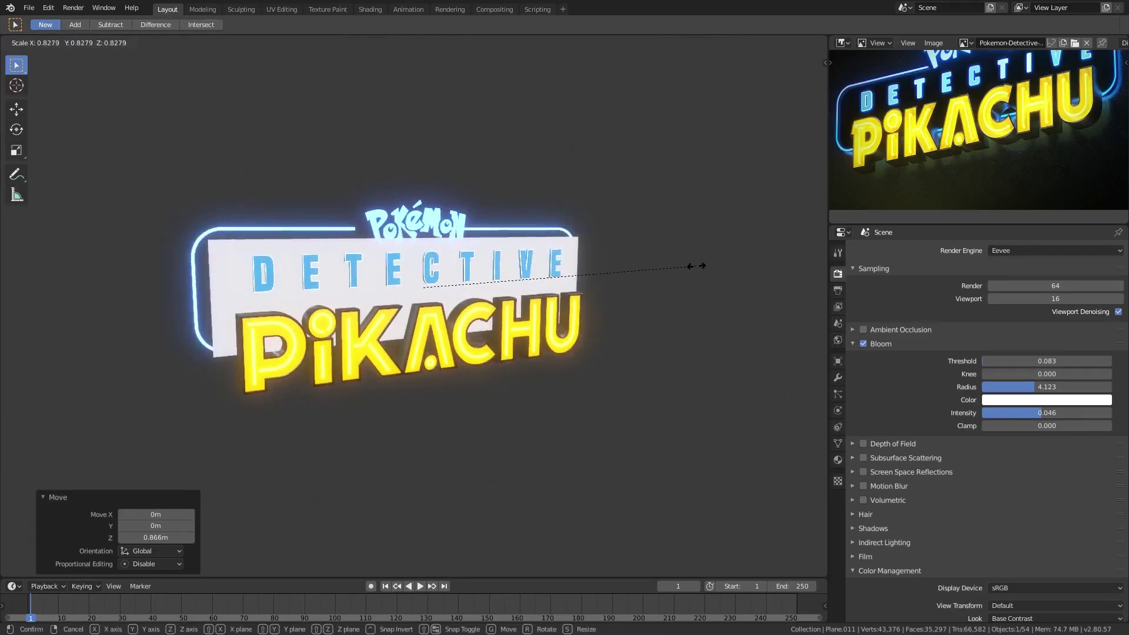
pyautogui.click(696, 265)
pyautogui.moveTo(597, 273); pyautogui.dragTo(365, 256, button='middle')
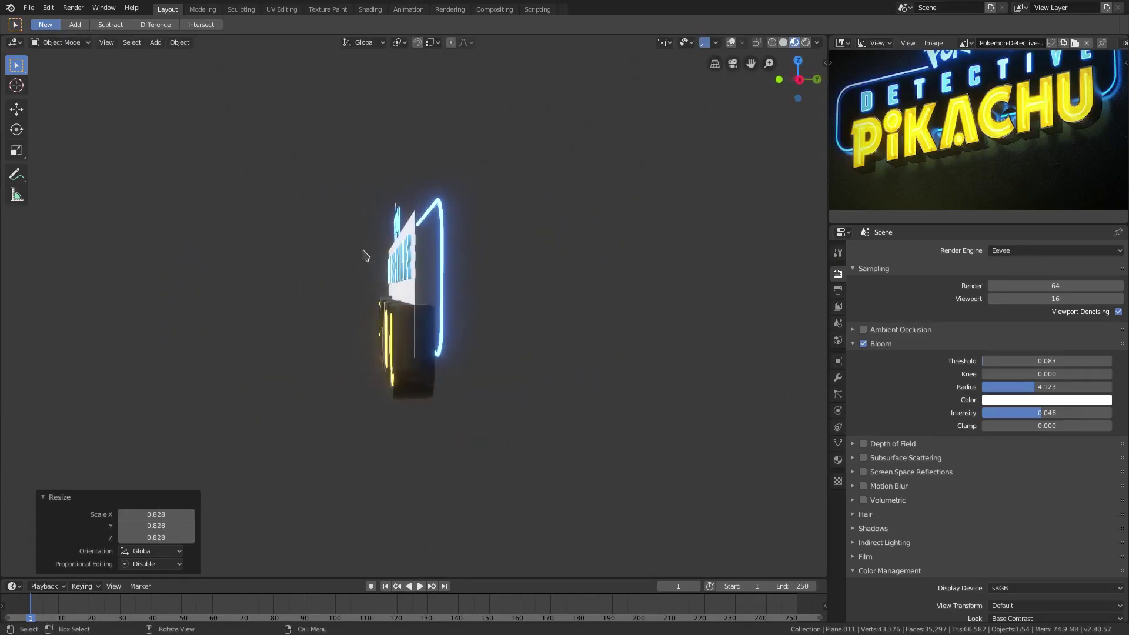
pyautogui.press('g')
pyautogui.press('y')
pyautogui.click(473, 245)
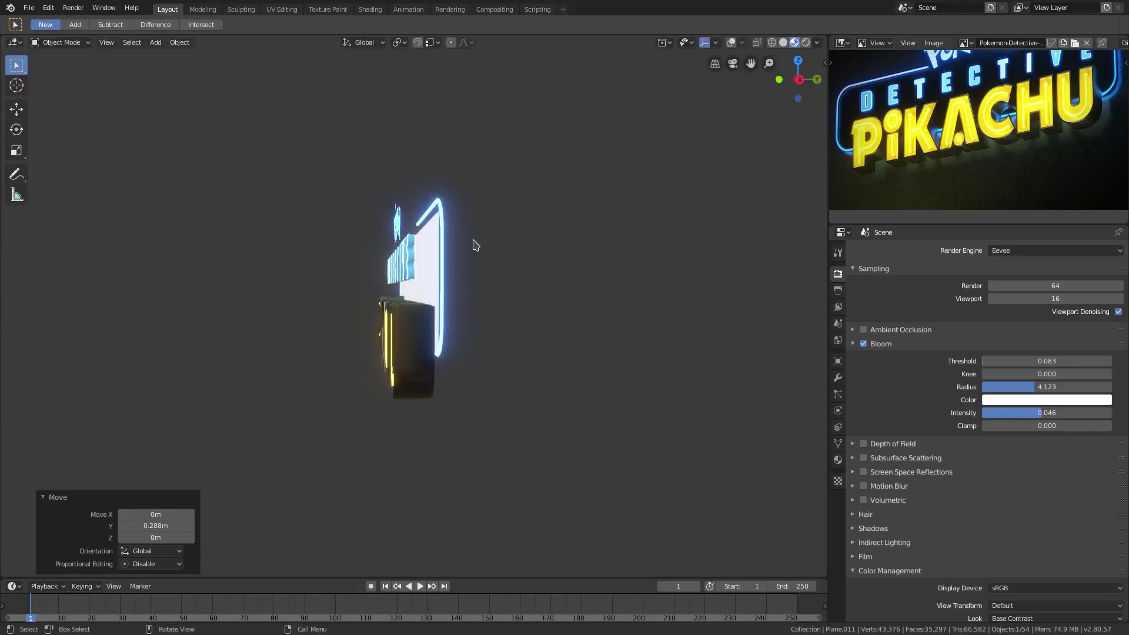
pyautogui.press('s')
pyautogui.click(449, 270)
pyautogui.scroll(3, 445, 282)
pyautogui.moveTo(445, 290); pyautogui.dragTo(651, 239, button='middle')
pyautogui.press('g')
pyautogui.press('y')
pyautogui.click(471, 300)
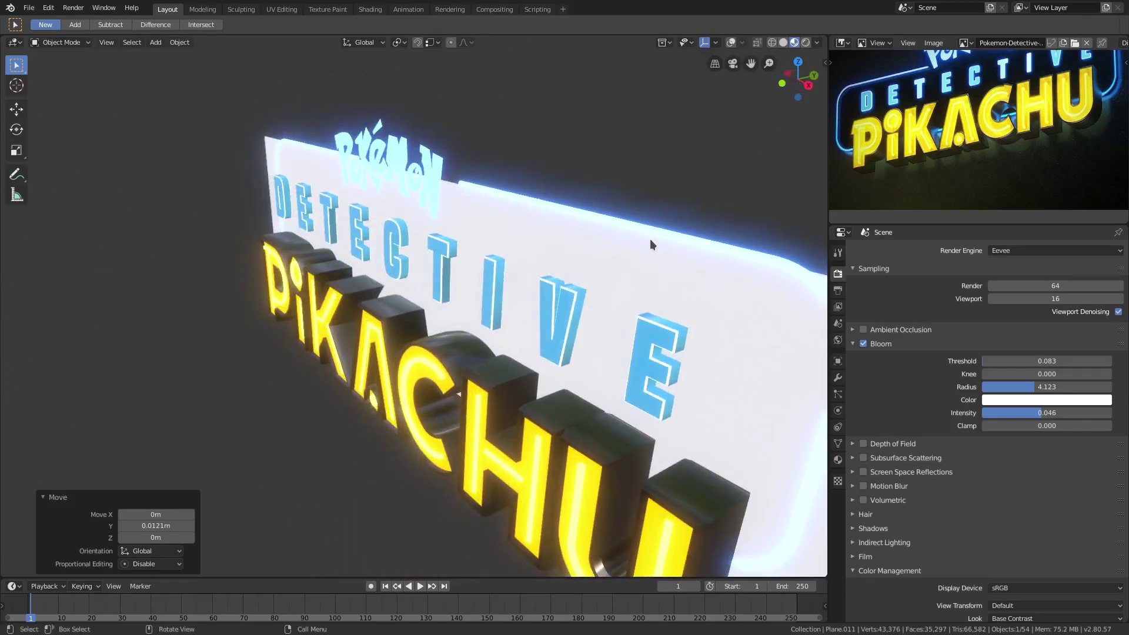
pyautogui.scroll(-5, 416, 361)
# In solid shading, narrow the plate's width to 0.983 in X from a front view.
pyautogui.click(782, 41)
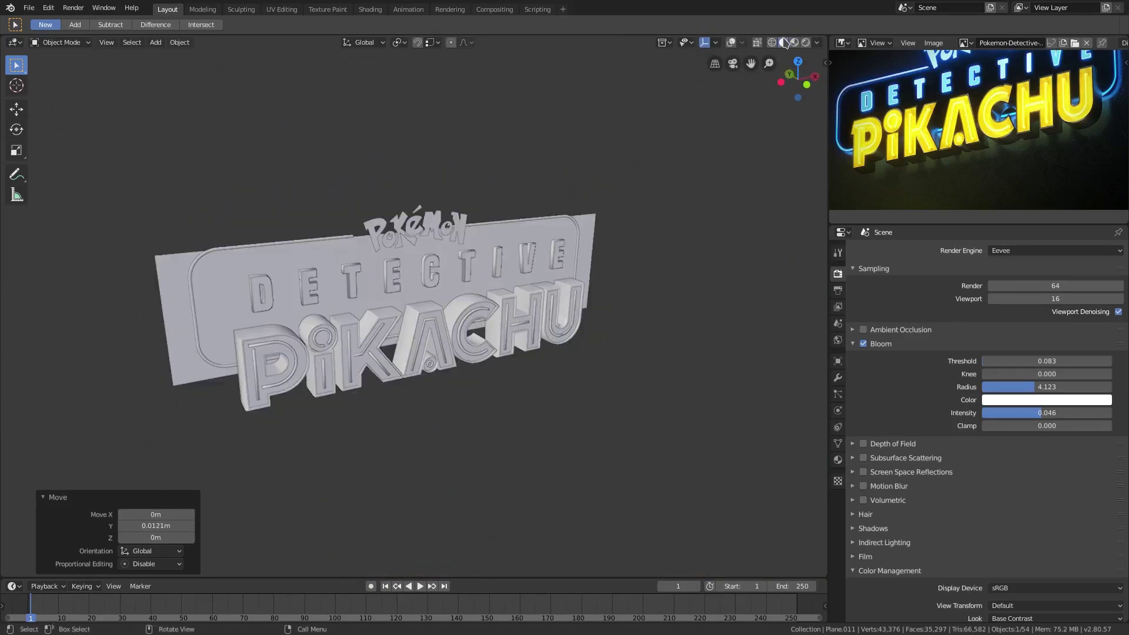
pyautogui.moveTo(476, 229)
pyautogui.mouseDown(button='middle')
pyautogui.moveTo(501, 208)
pyautogui.moveTo(529, 297)
pyautogui.mouseUp(button='middle')
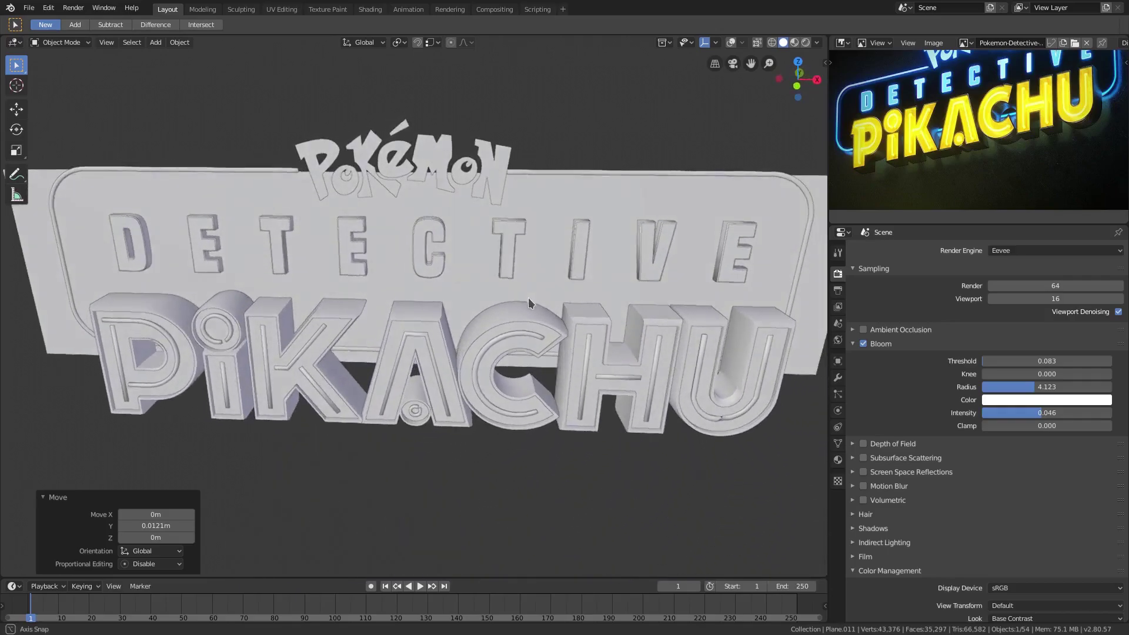
pyautogui.scroll(3, 407, 242)
pyautogui.scroll(-4, 407, 242)
pyautogui.press('s')
pyautogui.press('x')
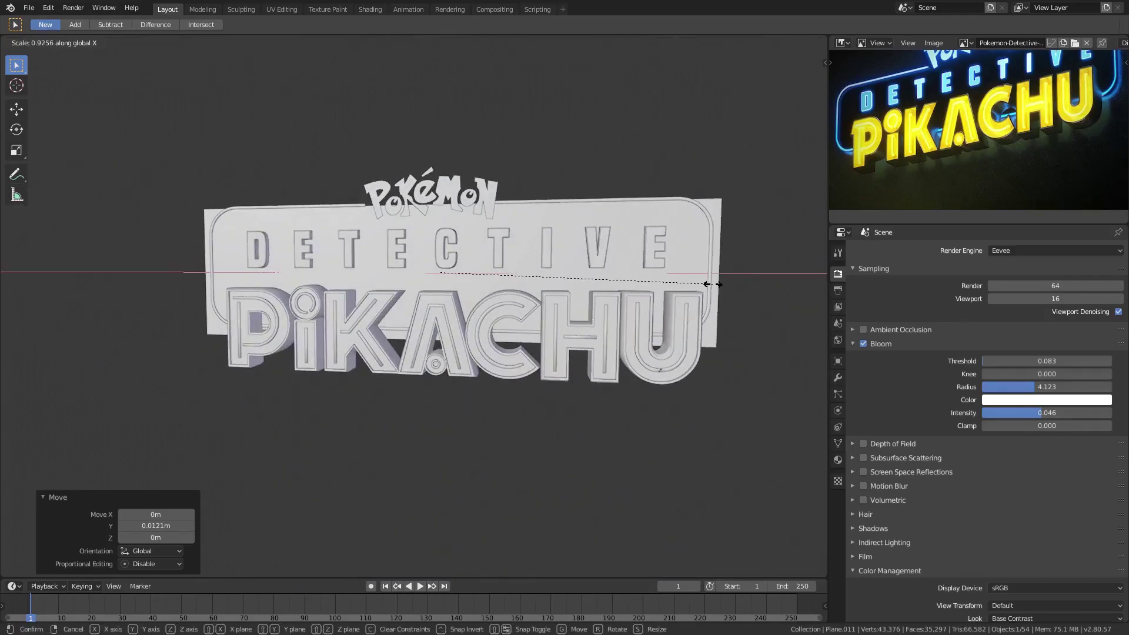
pyautogui.click(704, 289)
pyautogui.moveTo(704, 288); pyautogui.dragTo(714, 279, button='middle')
pyautogui.press('KP_1')
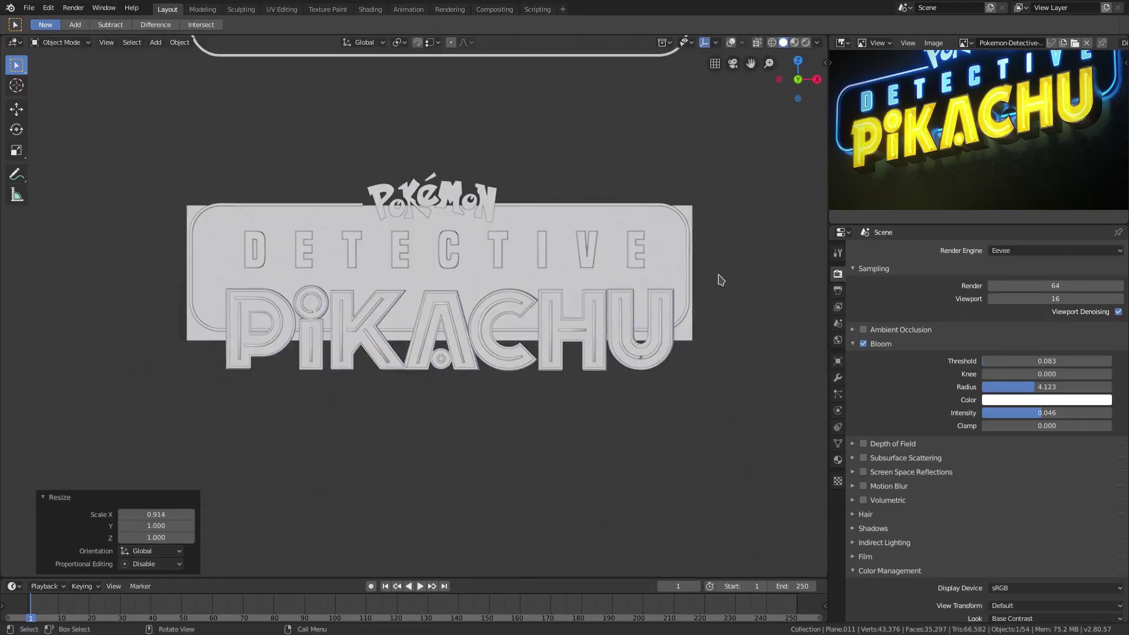
pyautogui.press('g')
pyautogui.press('x')
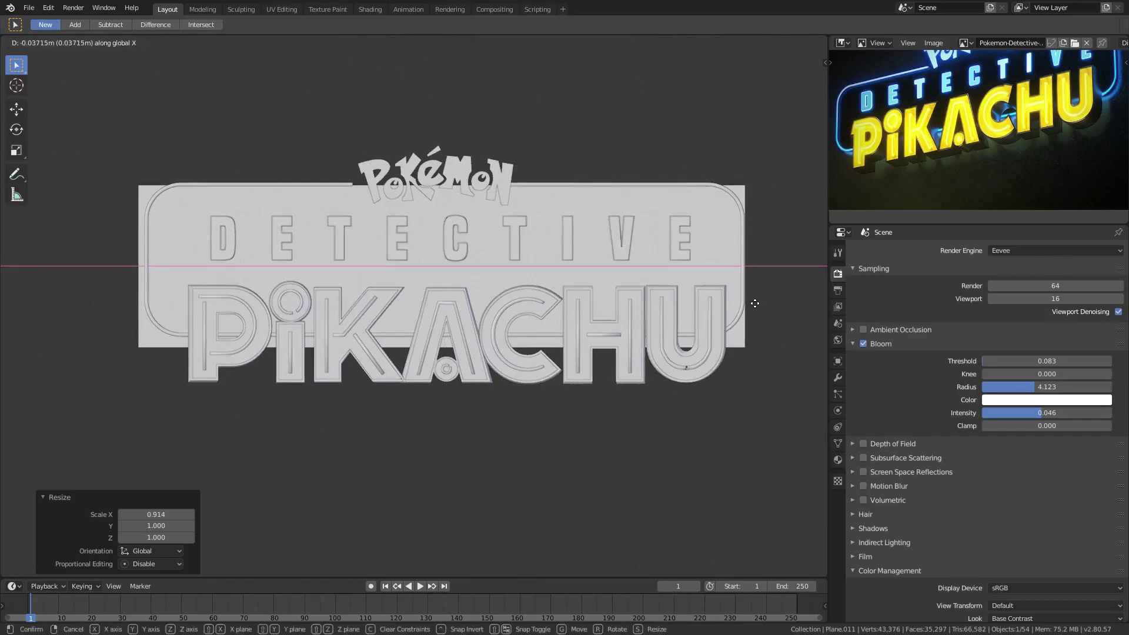
pyautogui.press('s')
pyautogui.press('x')
pyautogui.click(755, 303)
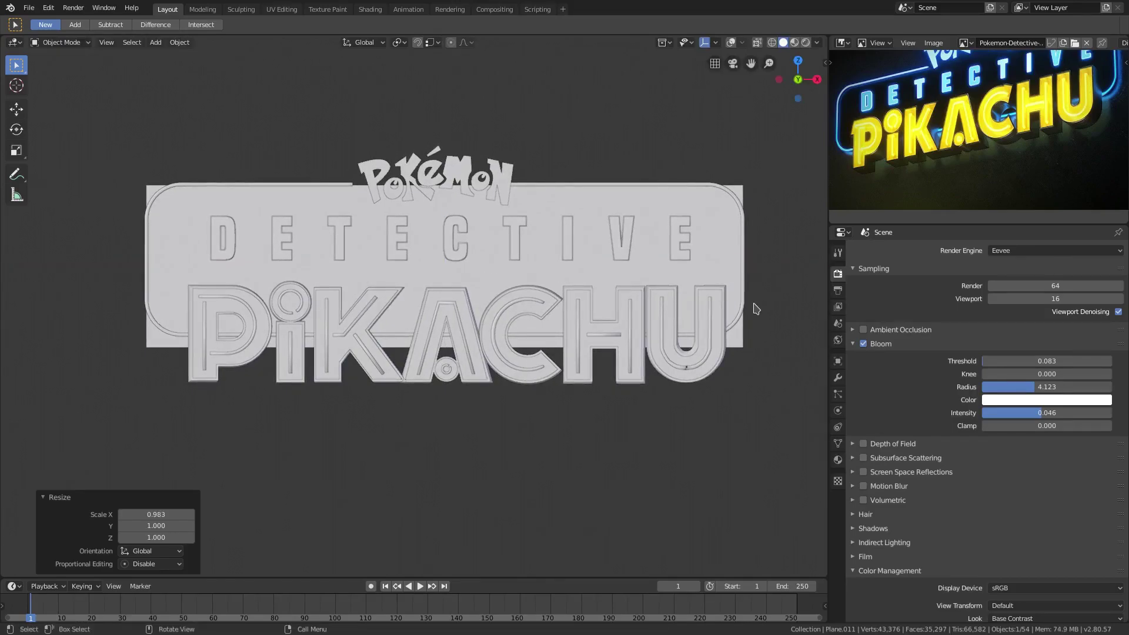
# Raise the plate 0.0817 m in Z, adjust its height, and enter Edit Mode on its mesh.
pyautogui.press('g')
pyautogui.press('z')
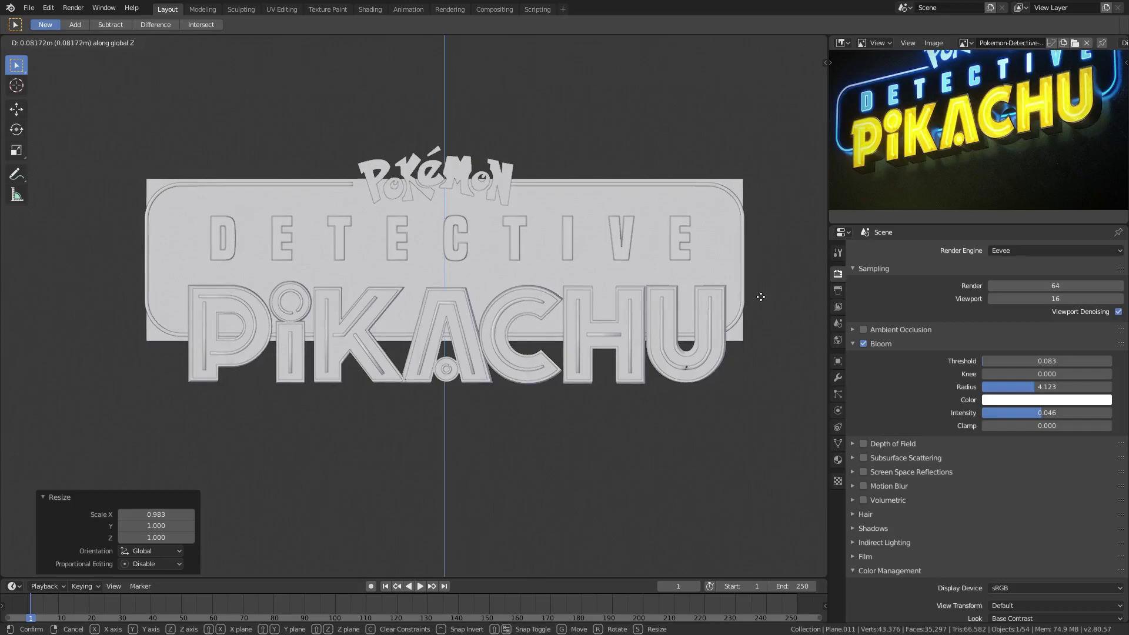
pyautogui.click(762, 302)
pyautogui.press('s')
pyautogui.press('z')
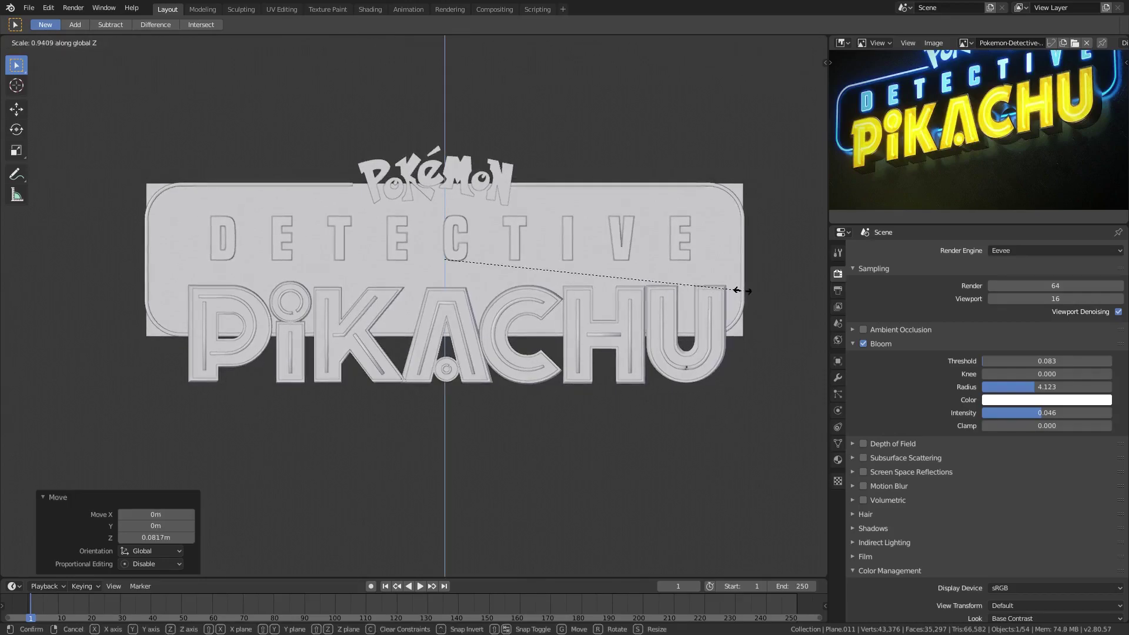
pyautogui.click(738, 290)
pyautogui.press('Tab')
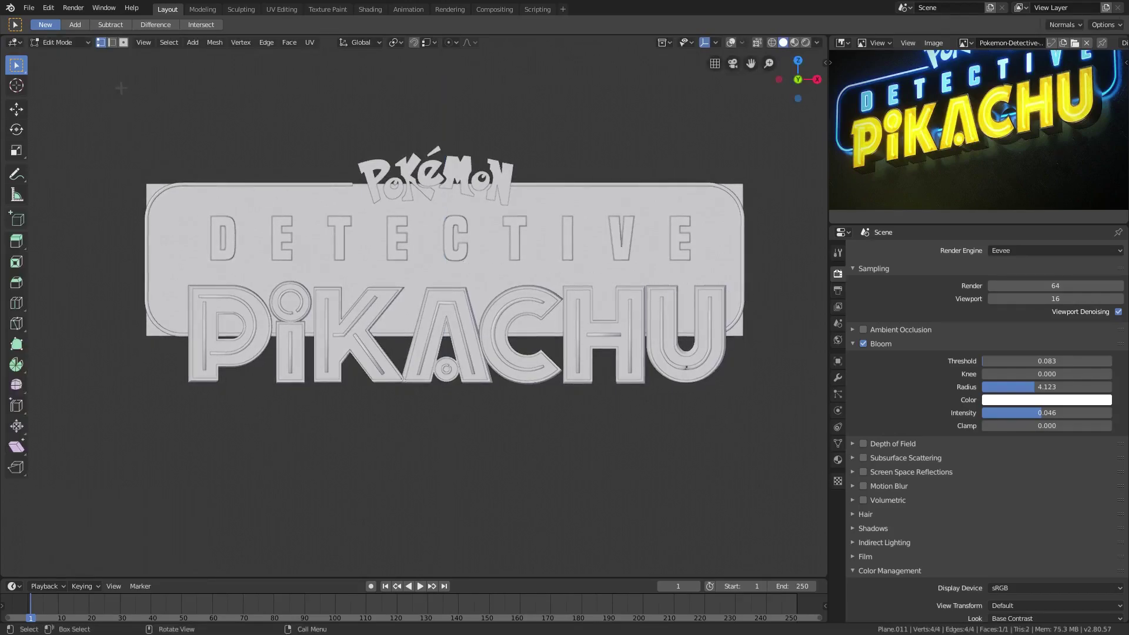
# Show overlays and inspect the plate from the side and front, returning to Object Mode.
pyautogui.moveTo(154, 193)
pyautogui.mouseDown(button='middle')
pyautogui.moveTo(344, 296)
pyautogui.moveTo(370, 296)
pyautogui.moveTo(767, 57)
pyautogui.mouseUp(button='middle')
pyautogui.press('Tab')
pyautogui.click(731, 41)
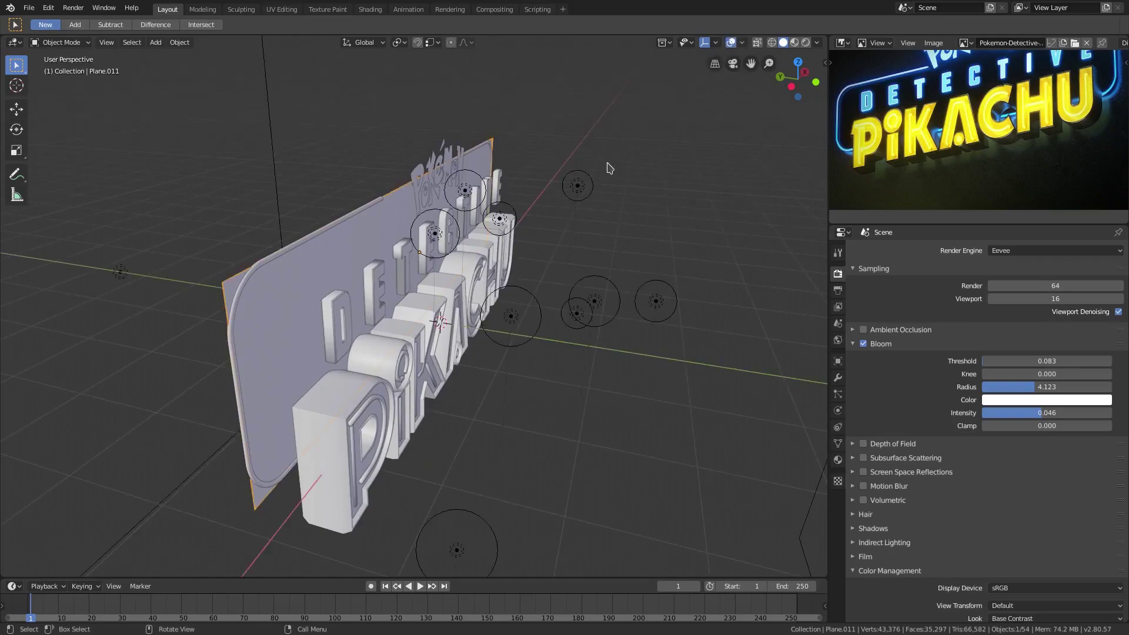
pyautogui.press('Tab')
pyautogui.press('g')
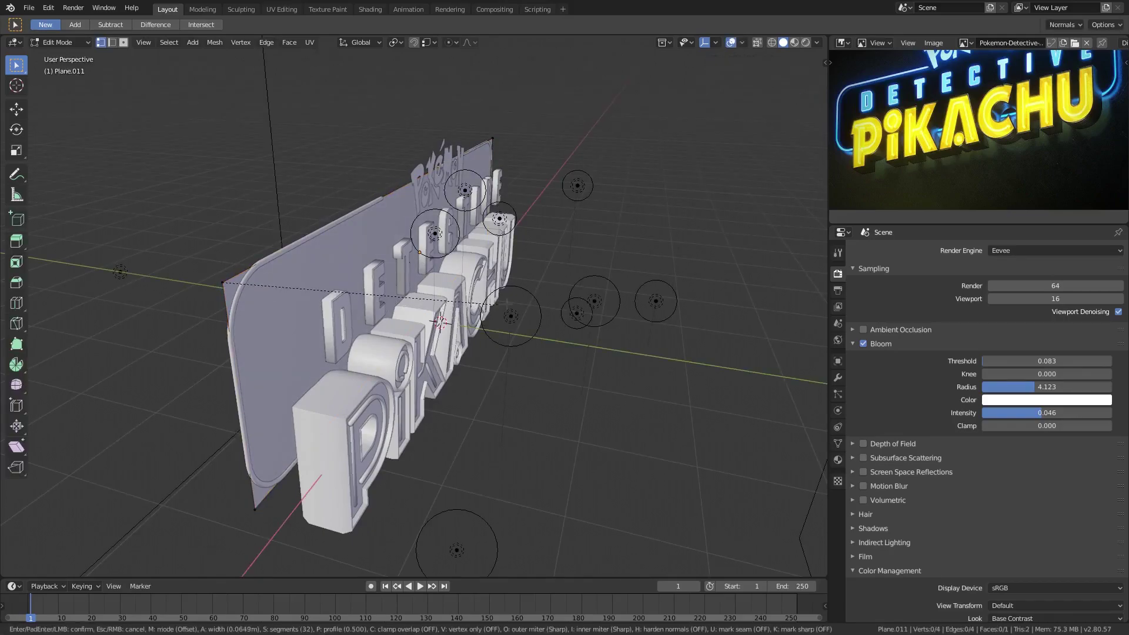
pyautogui.press('Escape')
pyautogui.moveTo(530, 353); pyautogui.dragTo(600, 336, button='middle')
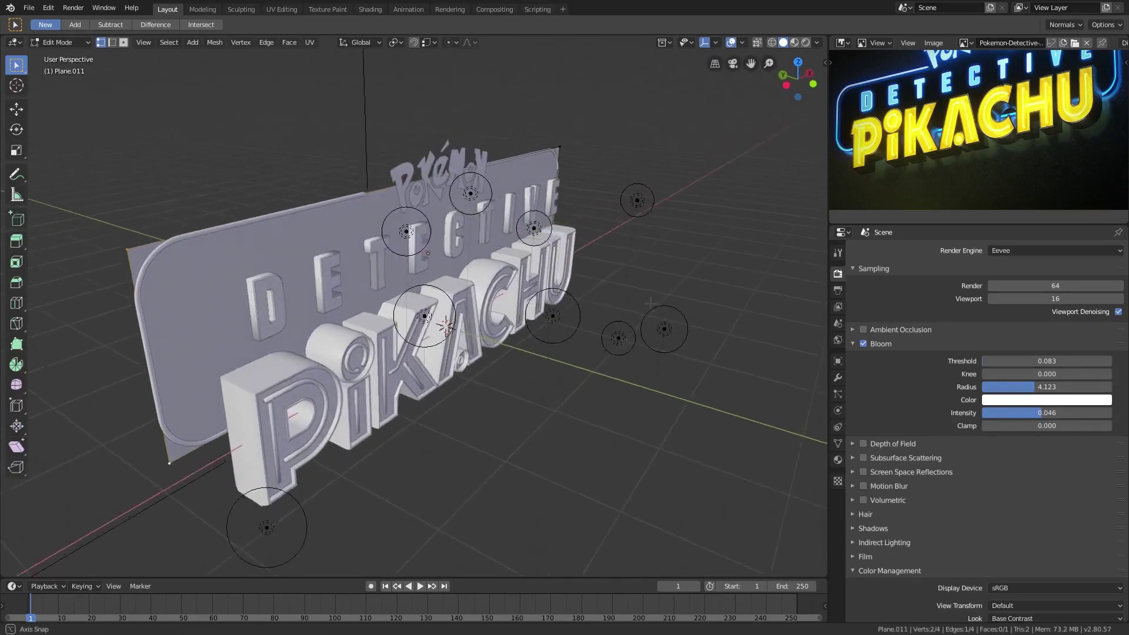
pyautogui.press('Tab')
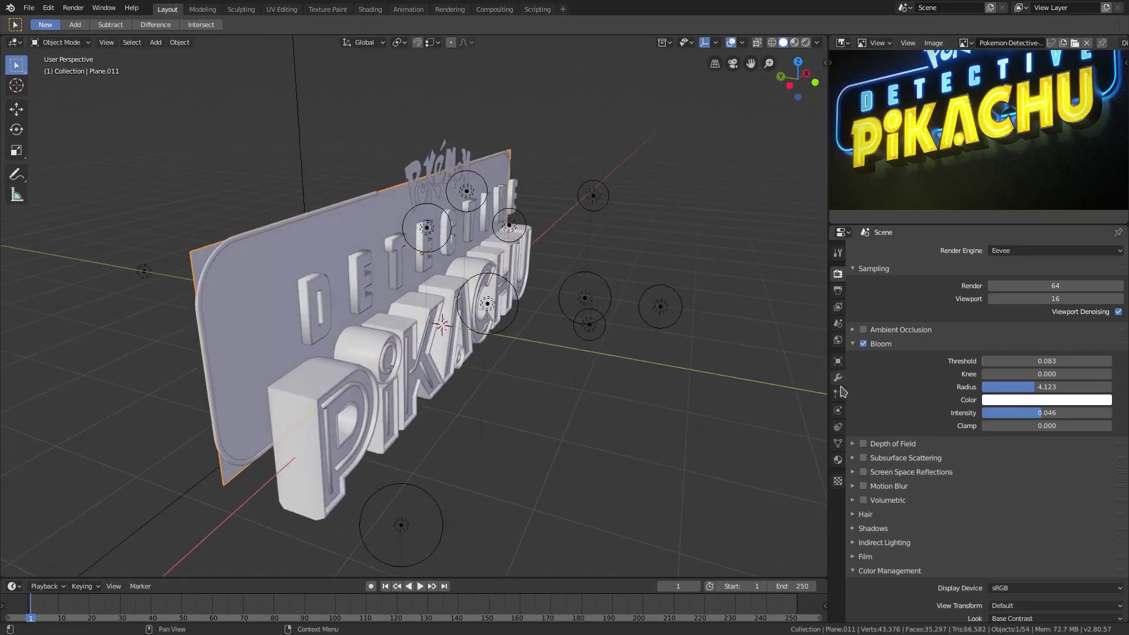
# Apply the plate's scale and give it a Subdivision Surface modifier.
pyautogui.click(840, 379)
pyautogui.click(901, 254)
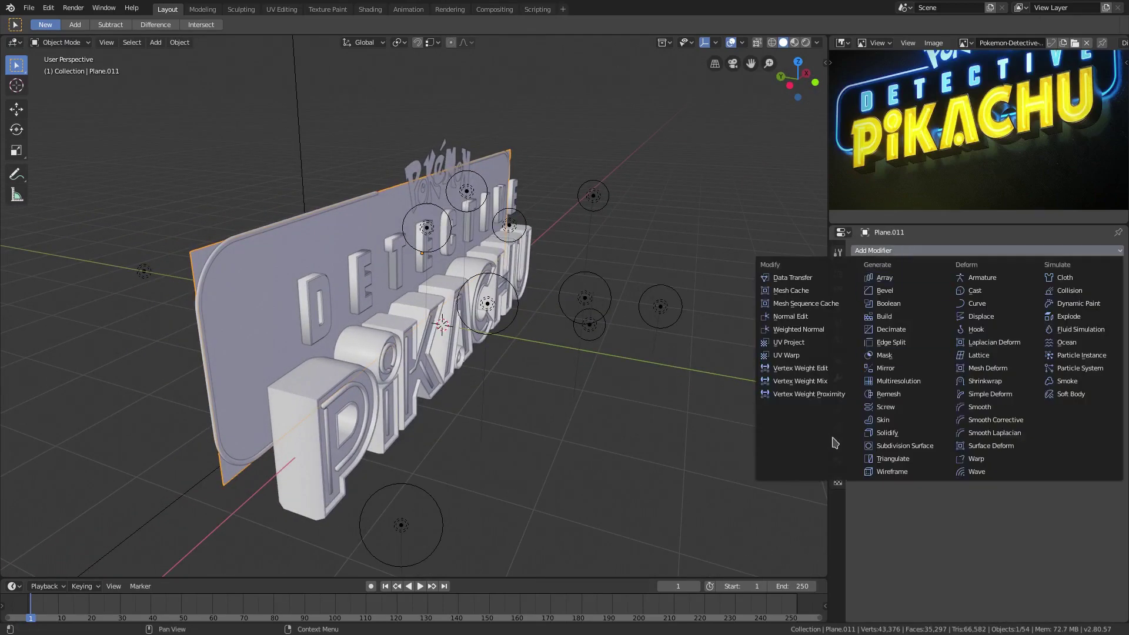
pyautogui.click(905, 459)
pyautogui.click(978, 328)
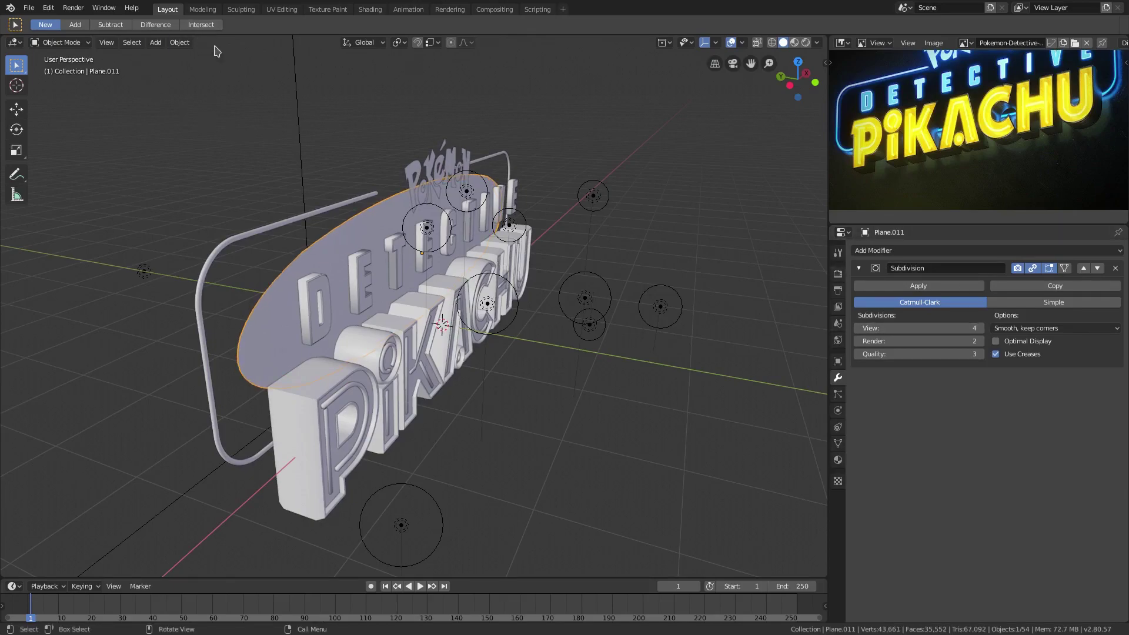
pyautogui.click(1115, 269)
pyautogui.click(180, 42)
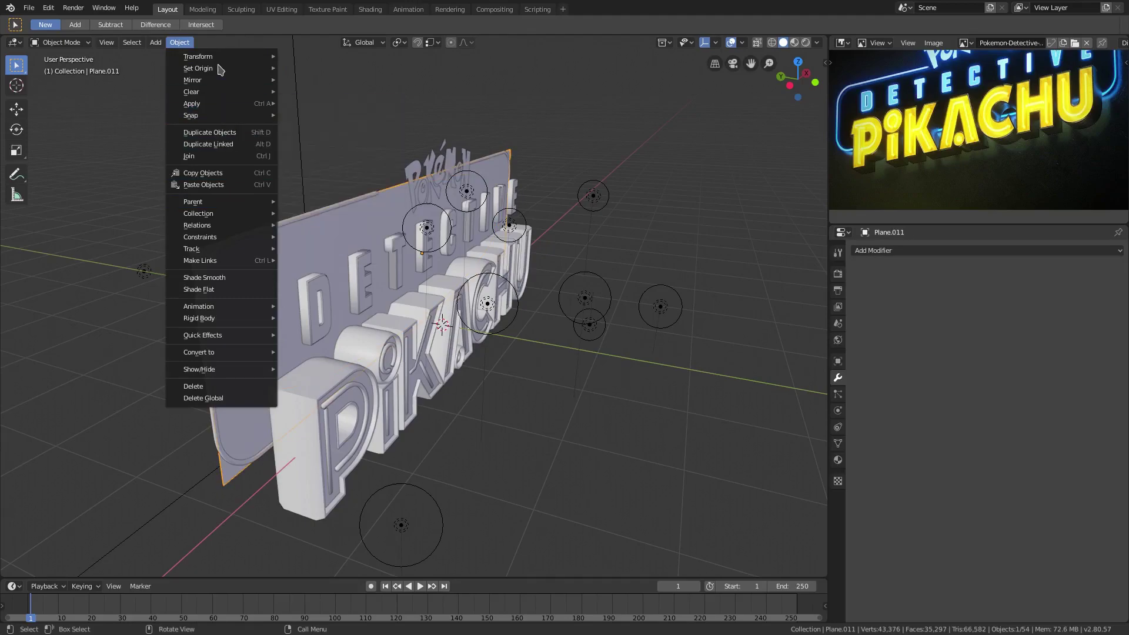
pyautogui.click(344, 127)
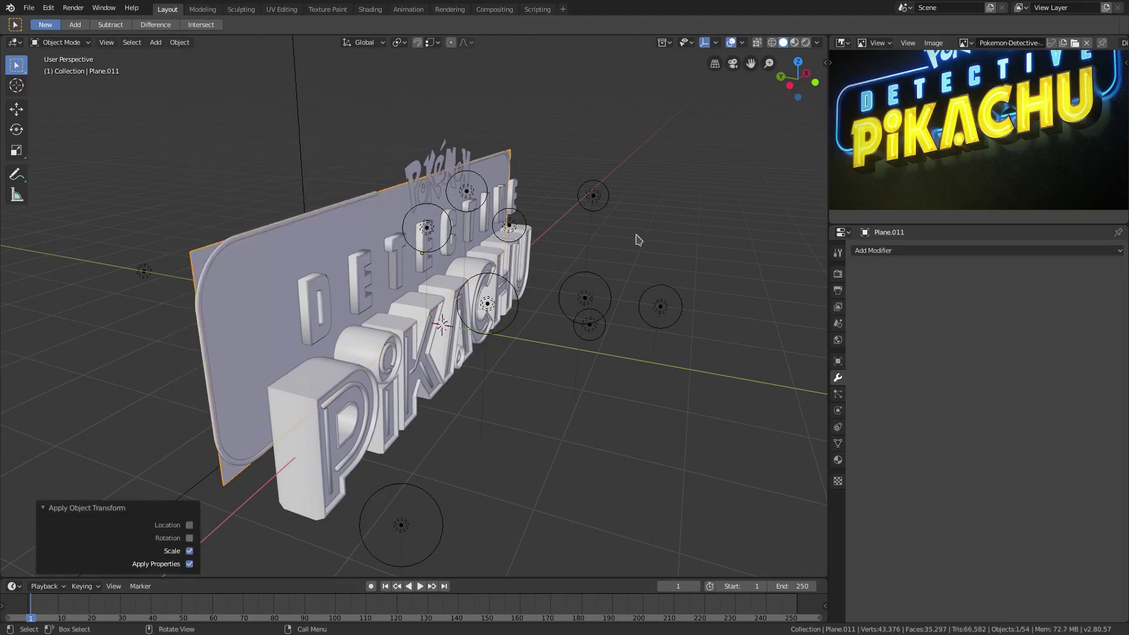
pyautogui.click(945, 251)
pyautogui.click(918, 446)
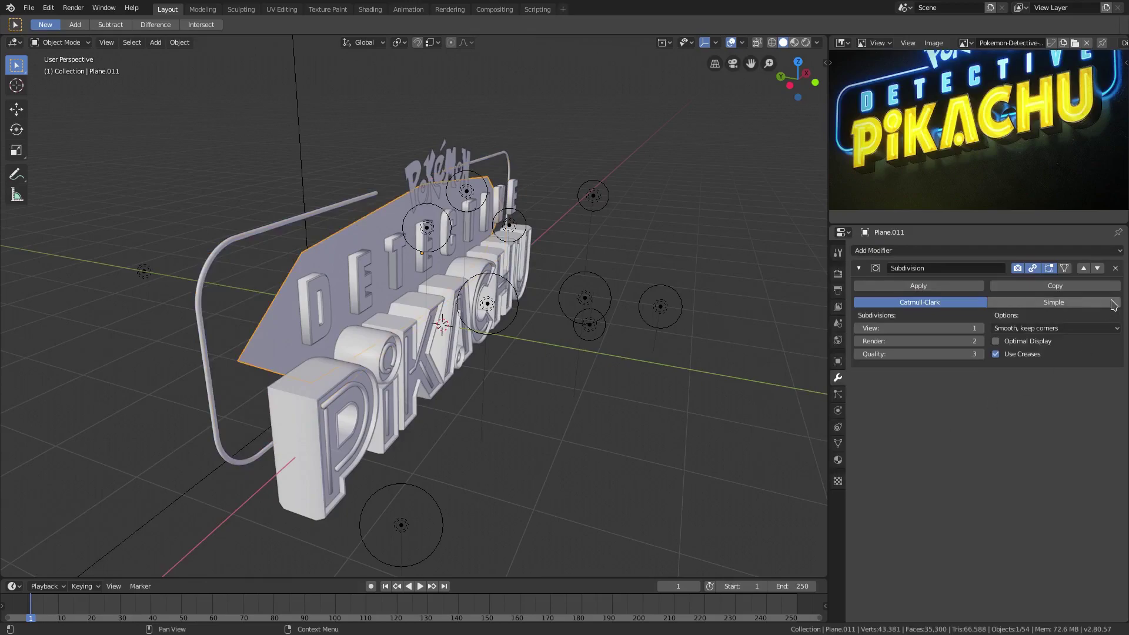
# Set subdivision view level 5 and cut several vertical edge loops across the plate with Loop Cut.
pyautogui.click(983, 328)
pyautogui.click(982, 329)
pyautogui.click(981, 328)
pyautogui.press('Tab')
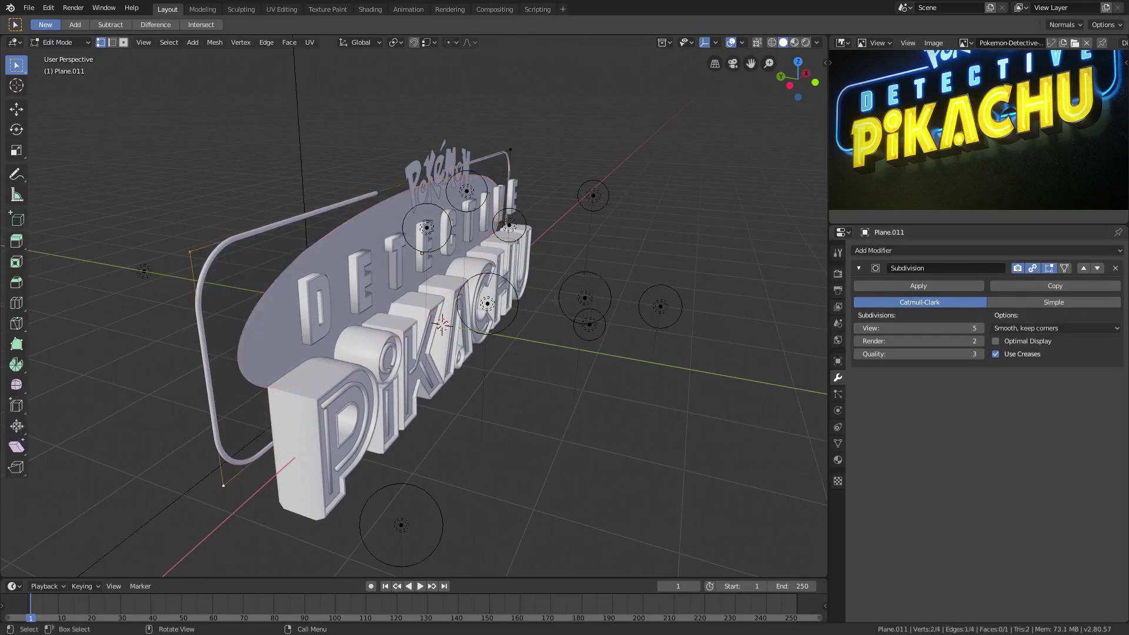
pyautogui.moveTo(424, 318); pyautogui.dragTo(467, 327, button='middle')
pyautogui.click(16, 302)
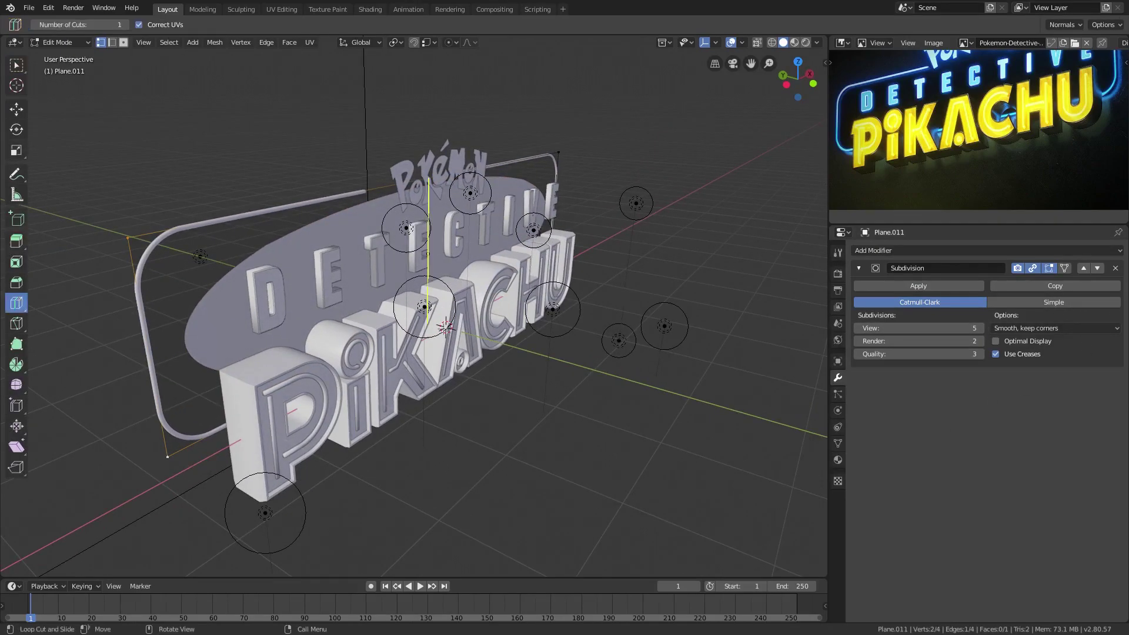
pyautogui.click(428, 256)
pyautogui.click(328, 355)
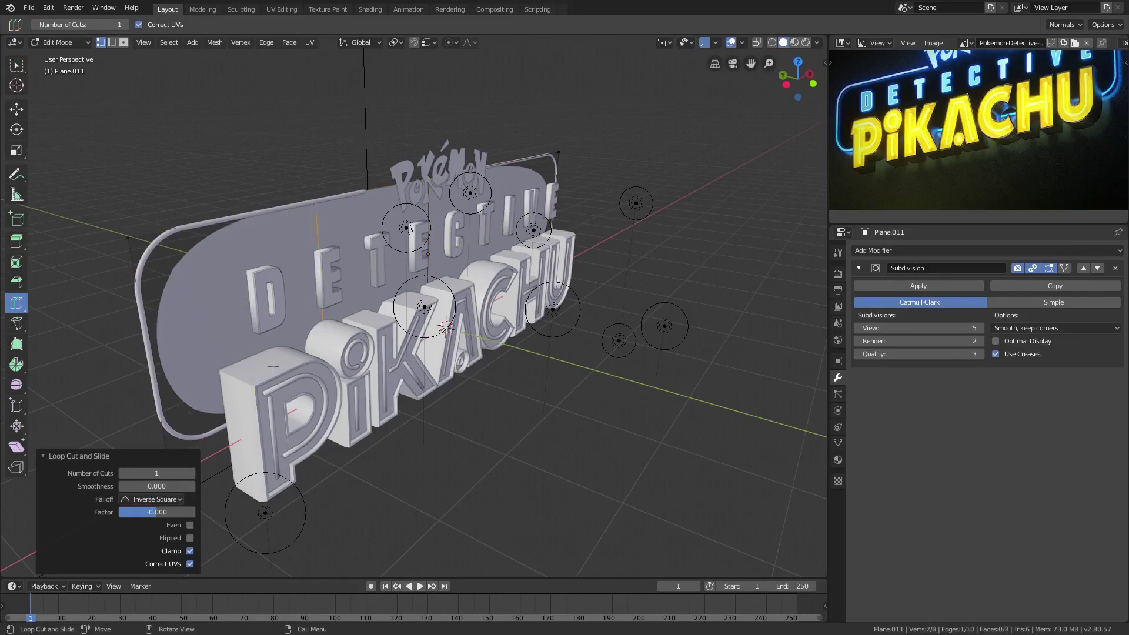
pyautogui.click(249, 424)
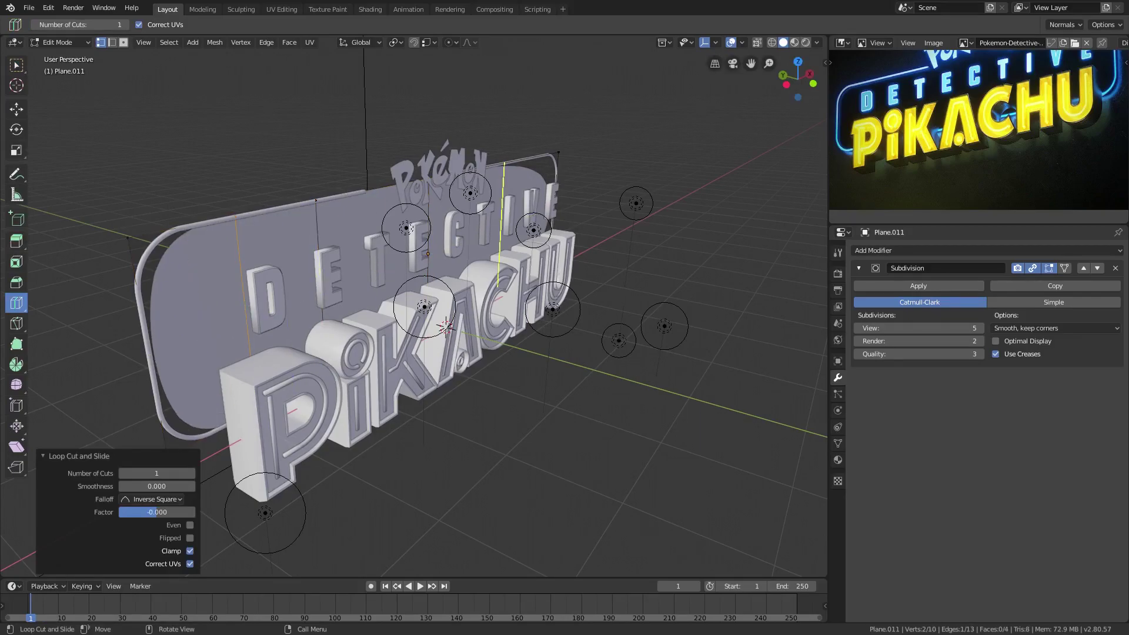
pyautogui.click(503, 265)
pyautogui.click(177, 238)
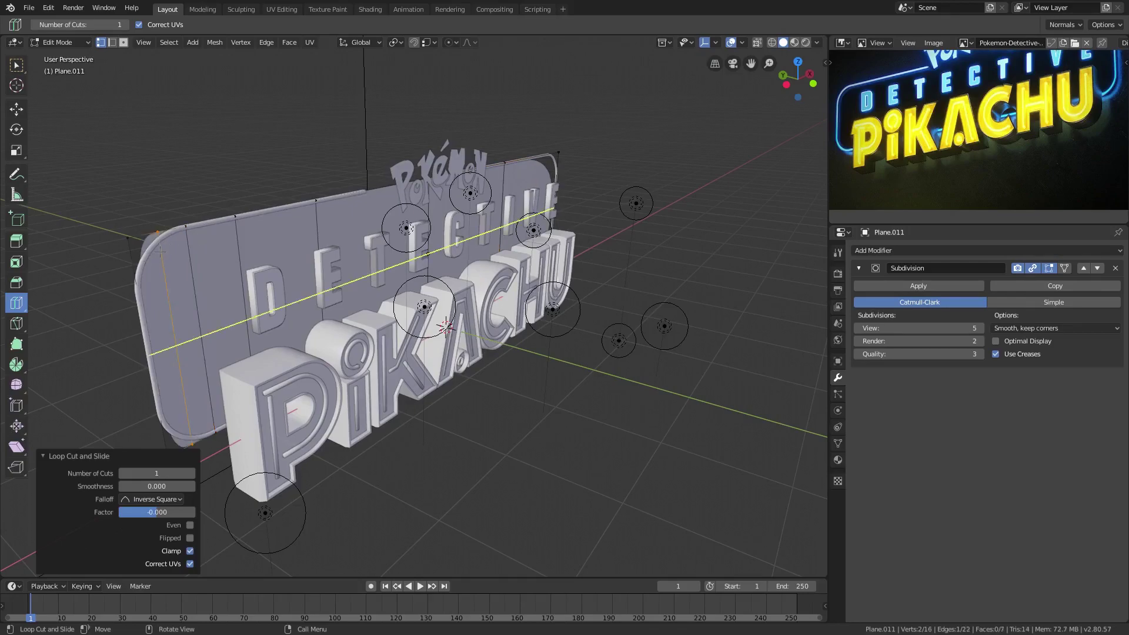
# Add further vertical loops and one horizontal edge loop to firm the rounded-rectangle shape.
pyautogui.hotkey('alt', 'a')
pyautogui.click(529, 230)
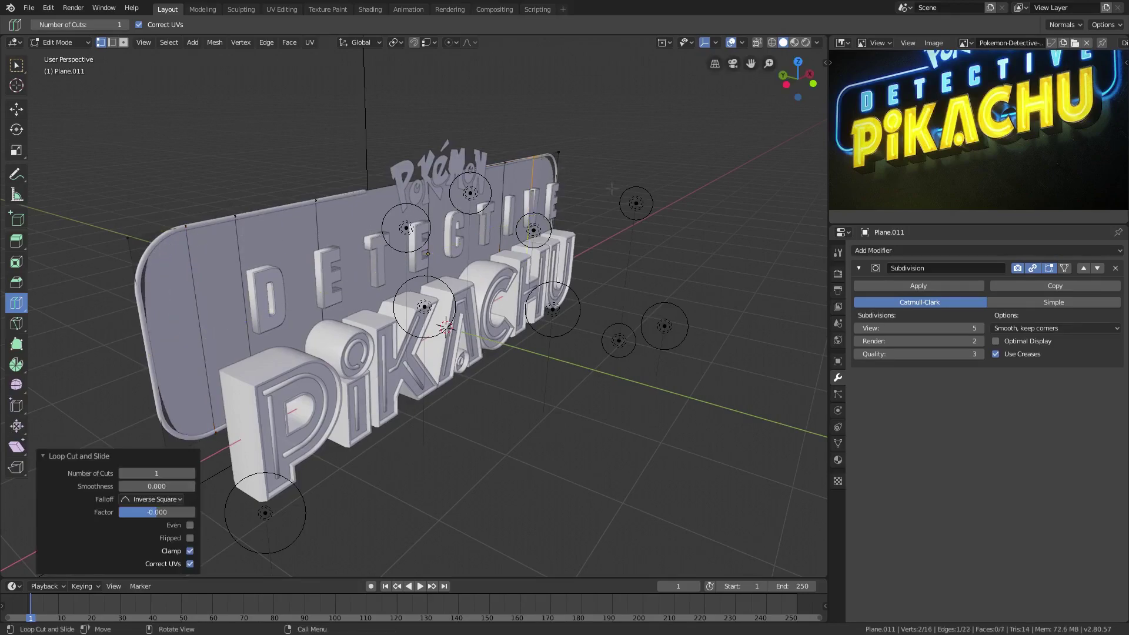
pyautogui.moveTo(530, 229); pyautogui.dragTo(786, 195, button='middle')
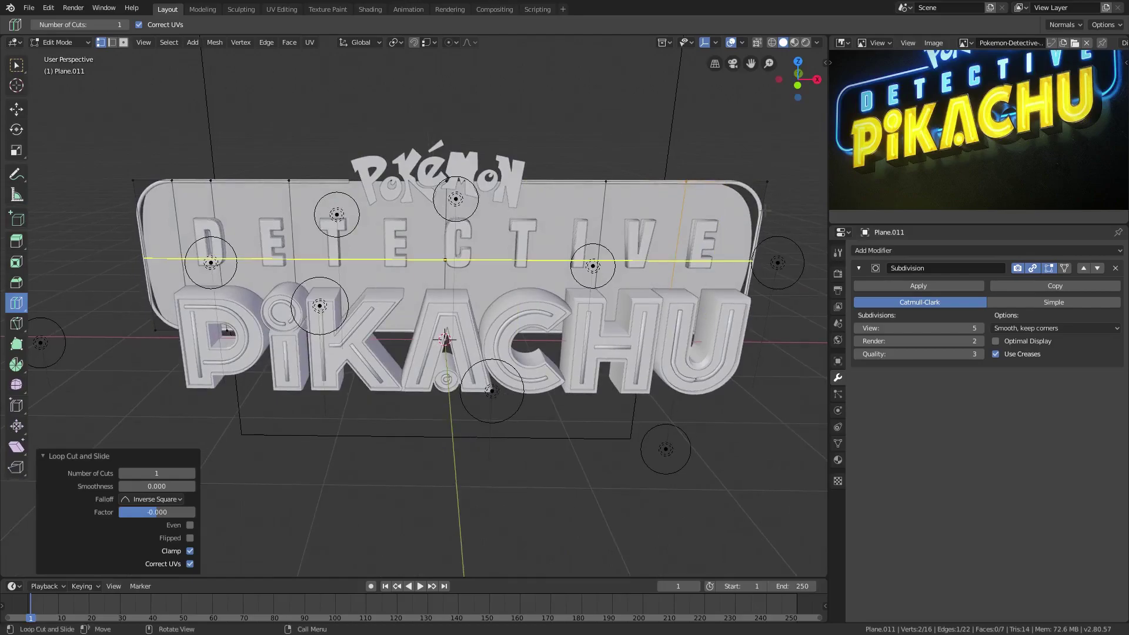
pyautogui.rightClick(415, 283)
pyautogui.moveTo(415, 283); pyautogui.dragTo(530, 264, button='middle')
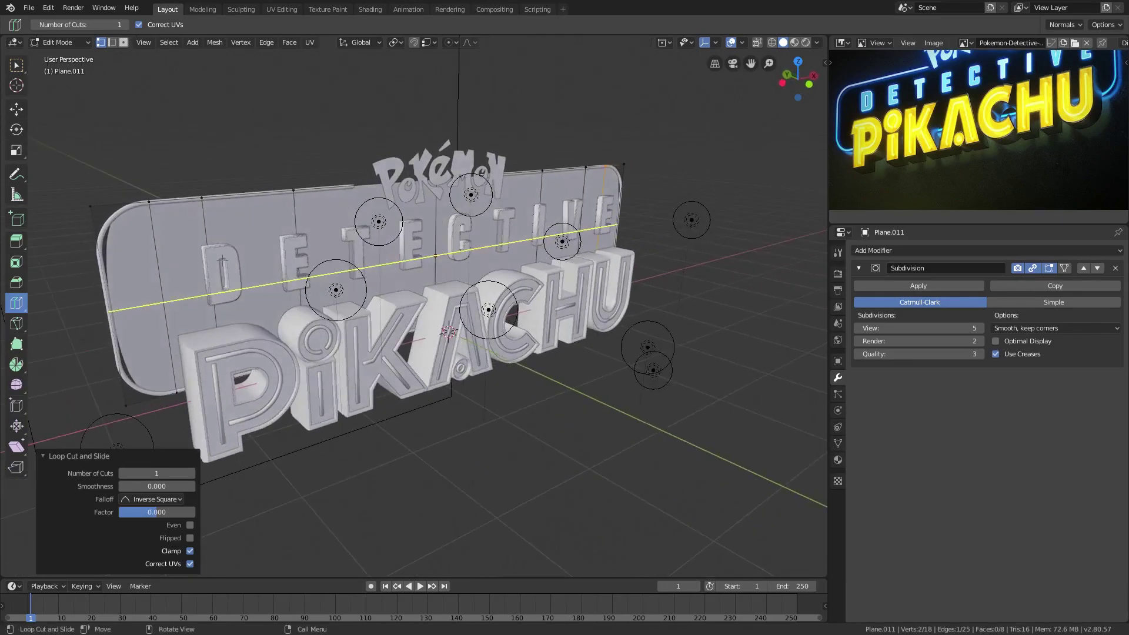
pyautogui.moveTo(415, 282); pyautogui.dragTo(530, 300, button='middle')
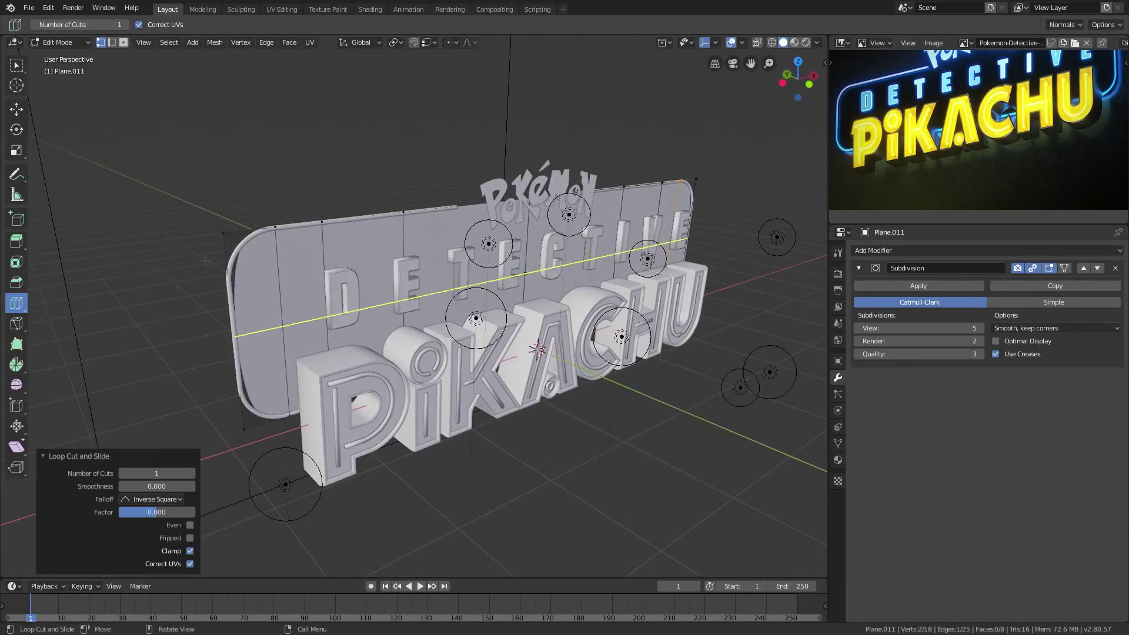
pyautogui.click(220, 272)
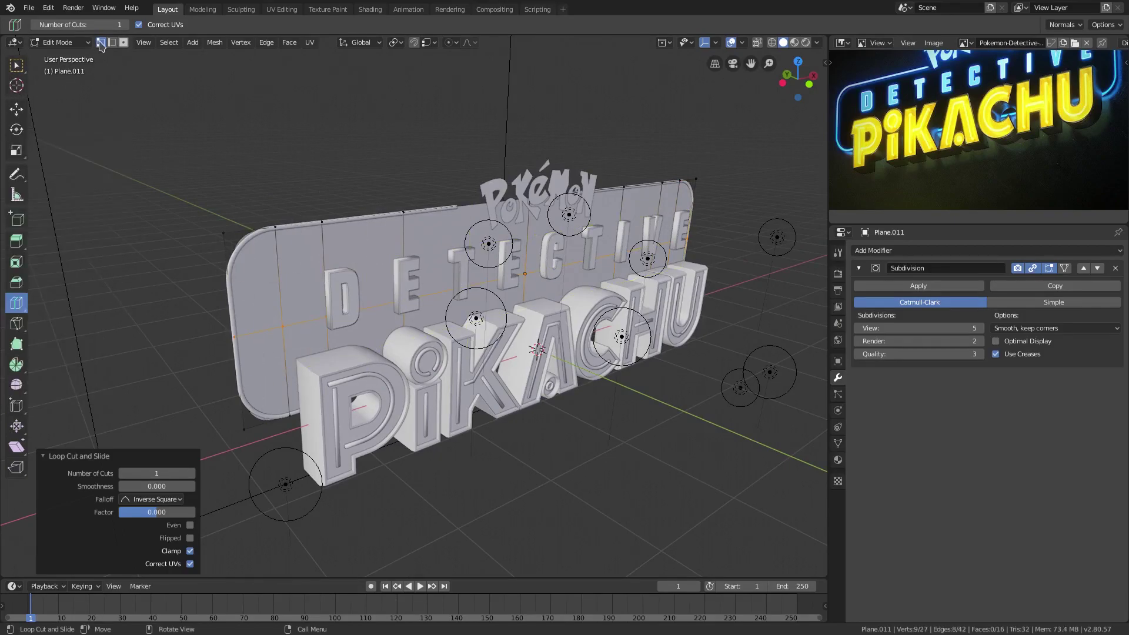
# Box-select corner vertices, scale them to 0.932 in Z, and return to Object Mode.
pyautogui.click(15, 66)
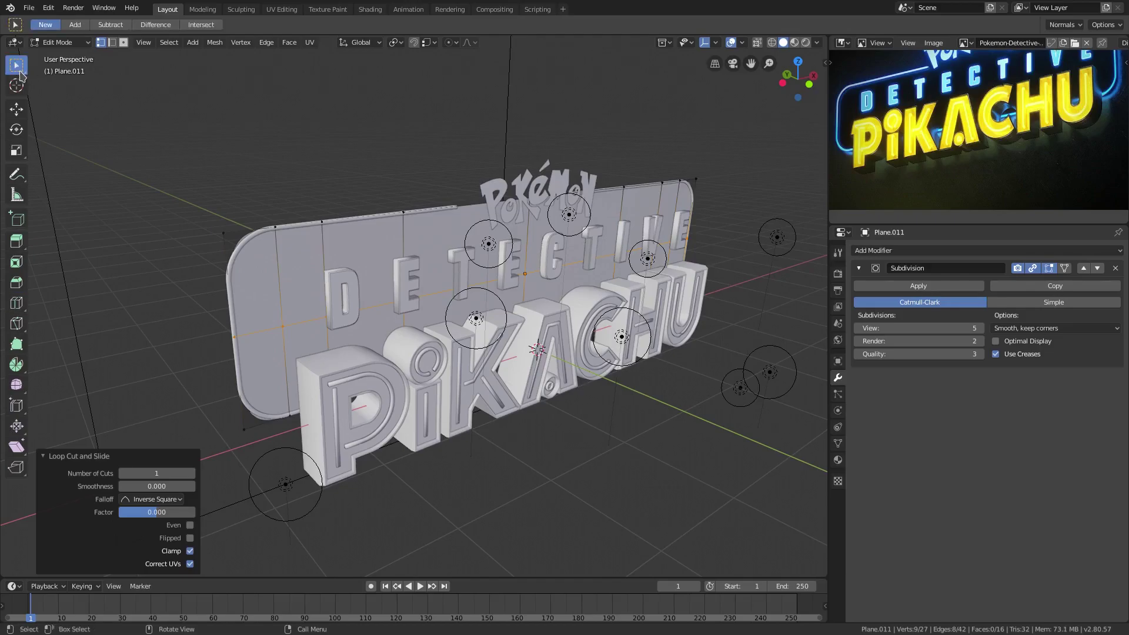
pyautogui.click(225, 231)
pyautogui.moveTo(225, 232); pyautogui.dragTo(248, 211, button='middle')
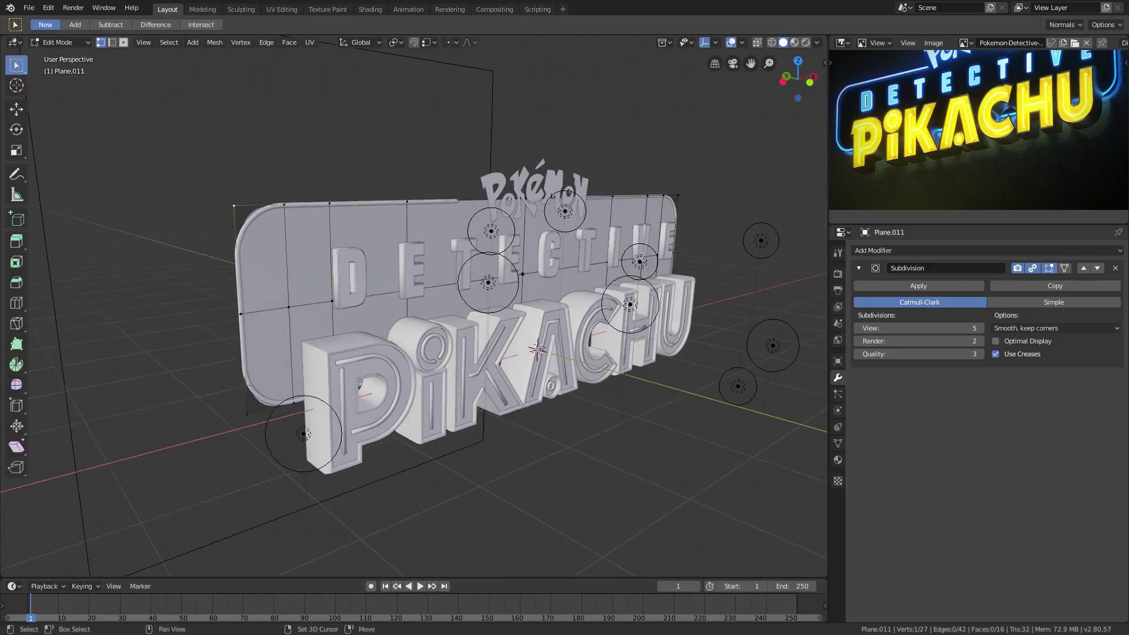
pyautogui.moveTo(537, 351); pyautogui.dragTo(381, 259, button='middle')
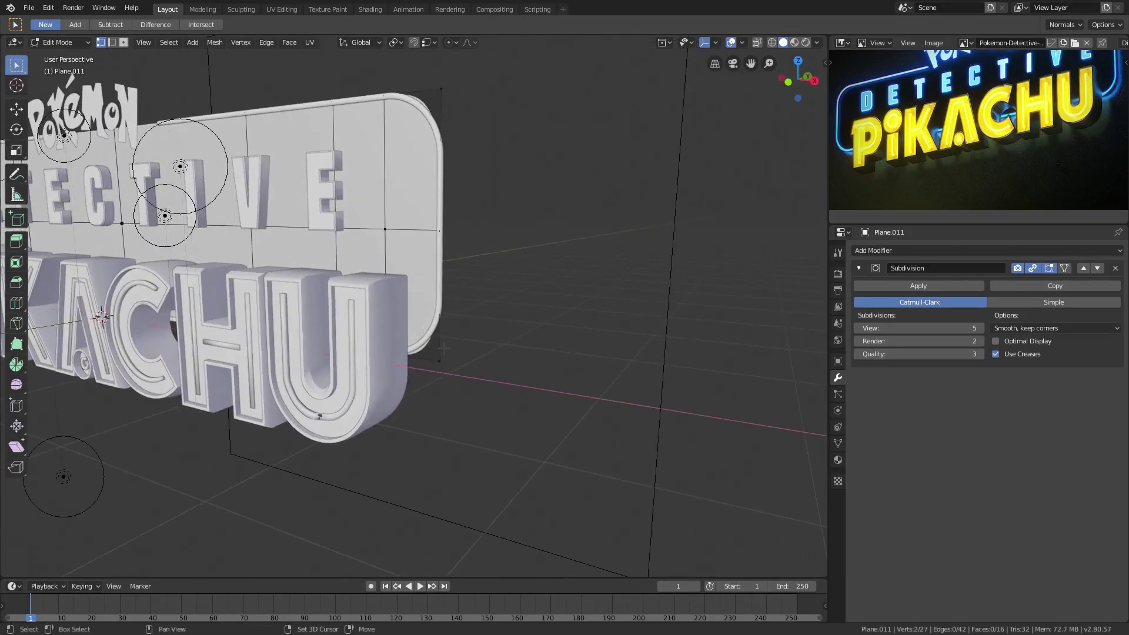
pyautogui.scroll(3, 449, 75)
pyautogui.moveTo(448, 76)
pyautogui.keyDown('shift'); pyautogui.mouseDown(button='middle')
pyautogui.moveTo(662, 266)
pyautogui.moveTo(548, 264)
pyautogui.mouseUp(button='middle'); pyautogui.keyUp('shift')
pyautogui.press('s')
pyautogui.press('z')
pyautogui.click(660, 265)
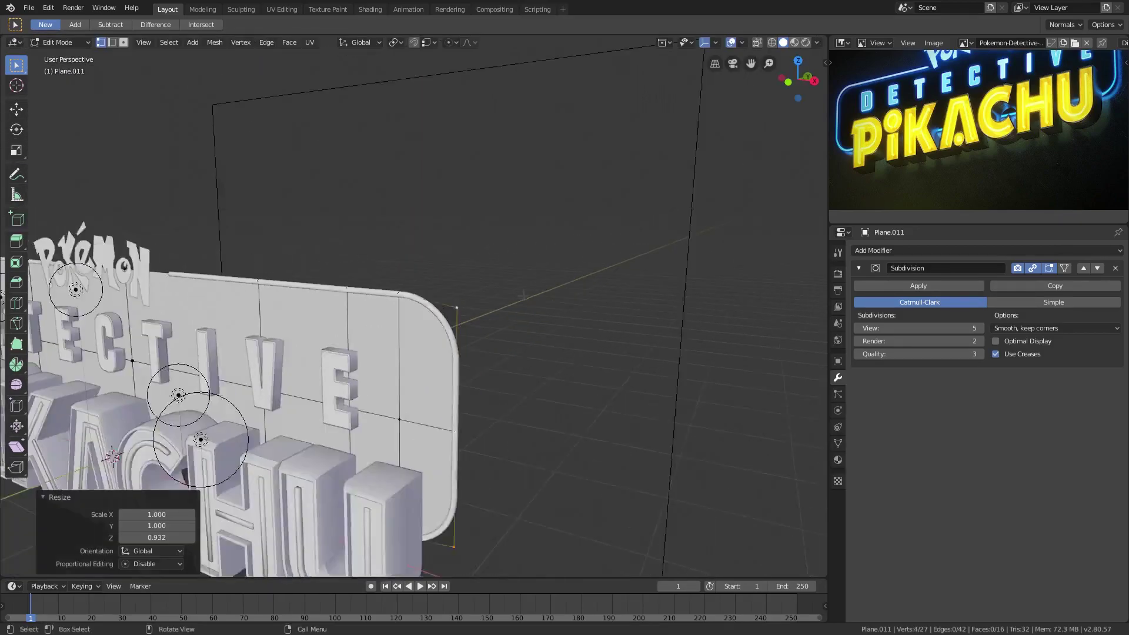
pyautogui.moveTo(410, 260); pyautogui.dragTo(361, 249, button='middle')
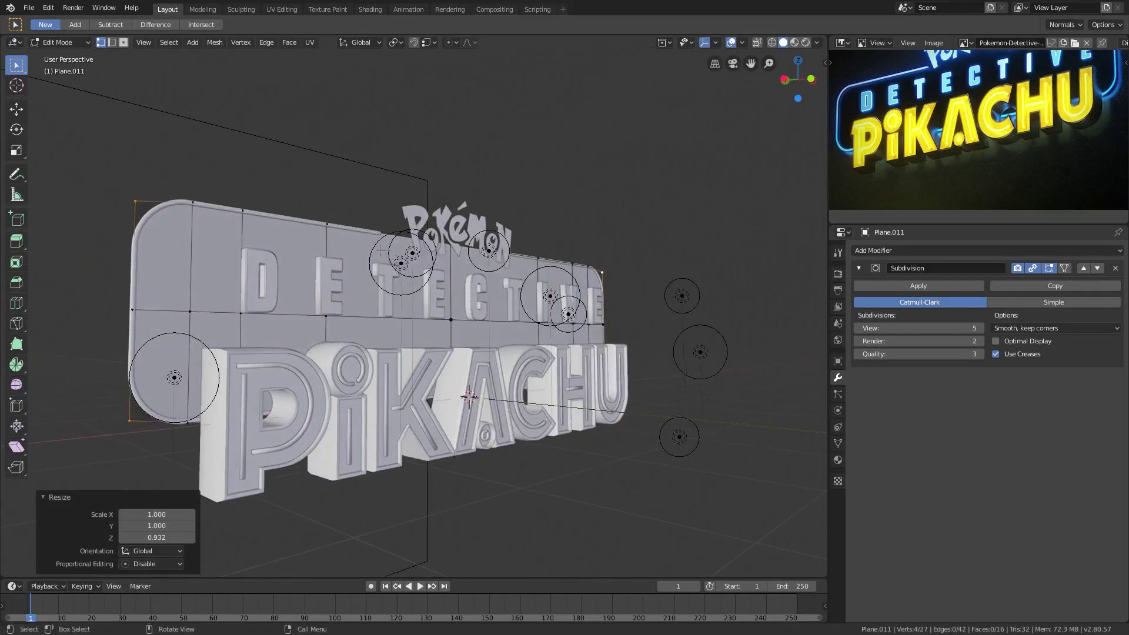
pyautogui.press('Tab')
# Give the plate a new black Principled BSDF material and check it in rendered camera view.
pyautogui.moveTo(495, 292); pyautogui.dragTo(593, 276, button='middle')
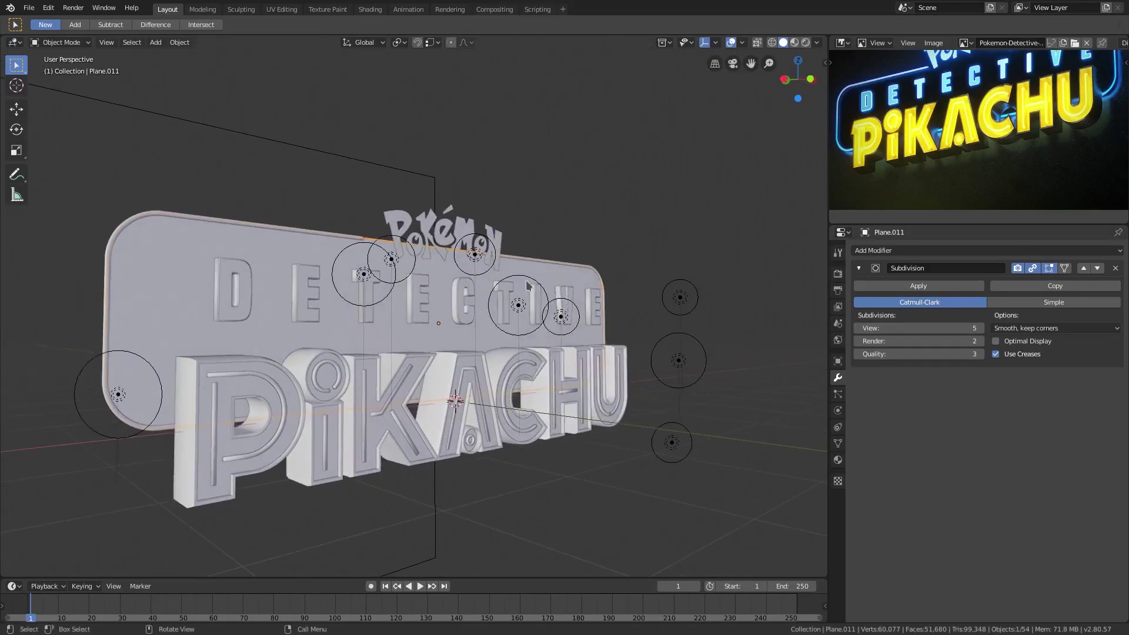
pyautogui.scroll(4, 367, 225)
pyautogui.moveTo(369, 224); pyautogui.dragTo(459, 282, button='middle')
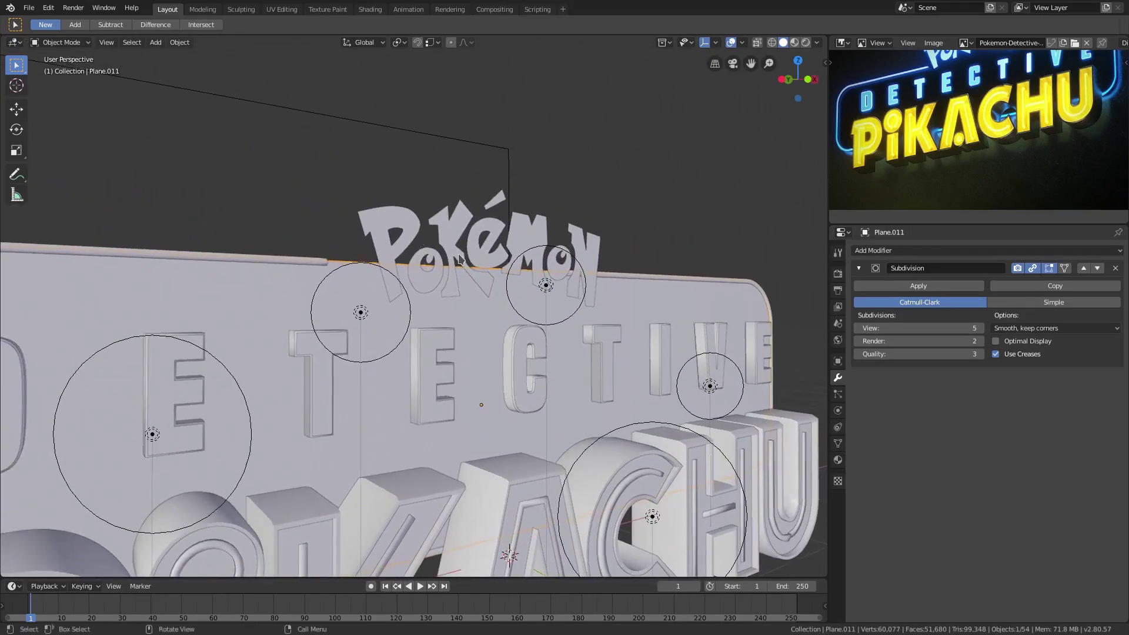
pyautogui.scroll(-2, 860, 135)
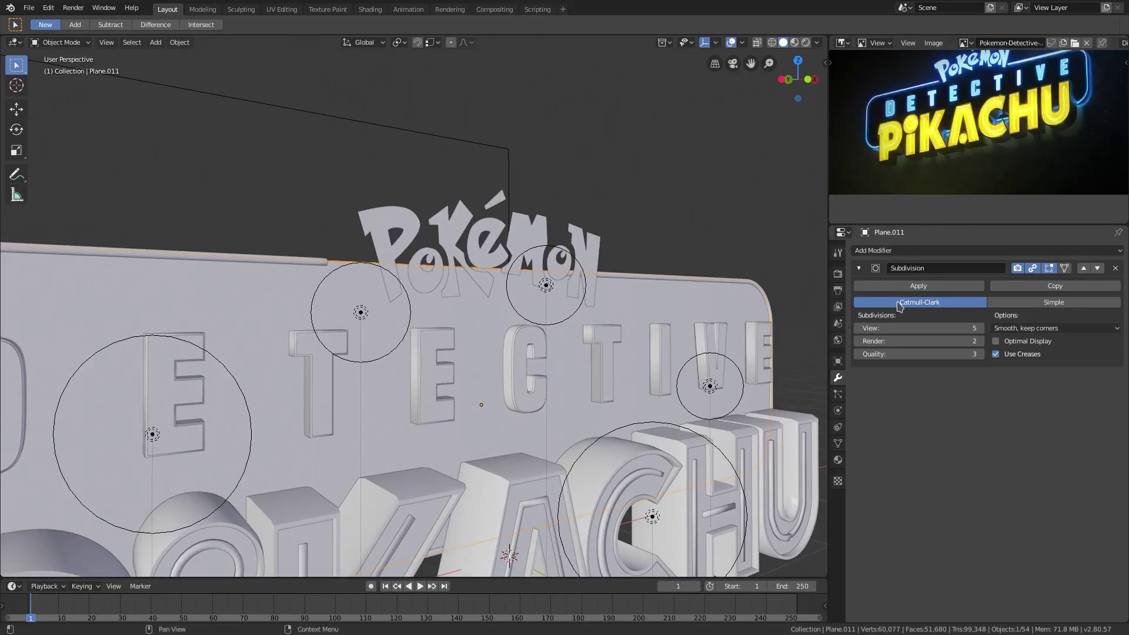
pyautogui.click(837, 460)
pyautogui.click(988, 300)
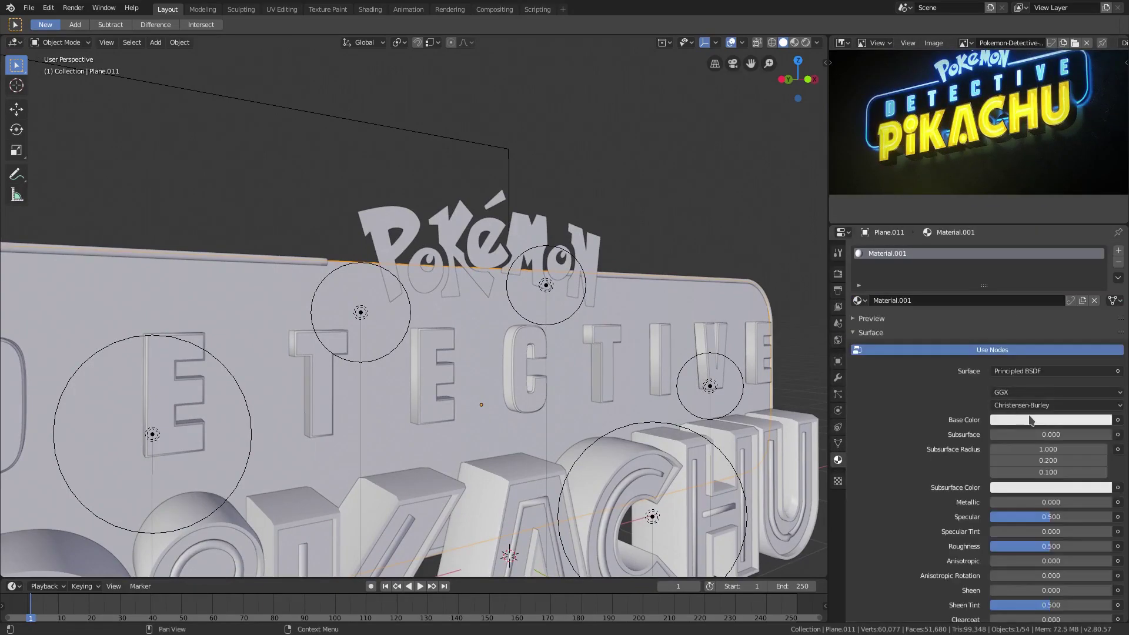
pyautogui.click(1037, 420)
pyautogui.moveTo(1103, 283); pyautogui.dragTo(1101, 342)
pyautogui.moveTo(776, 352); pyautogui.dragTo(610, 368, button='middle')
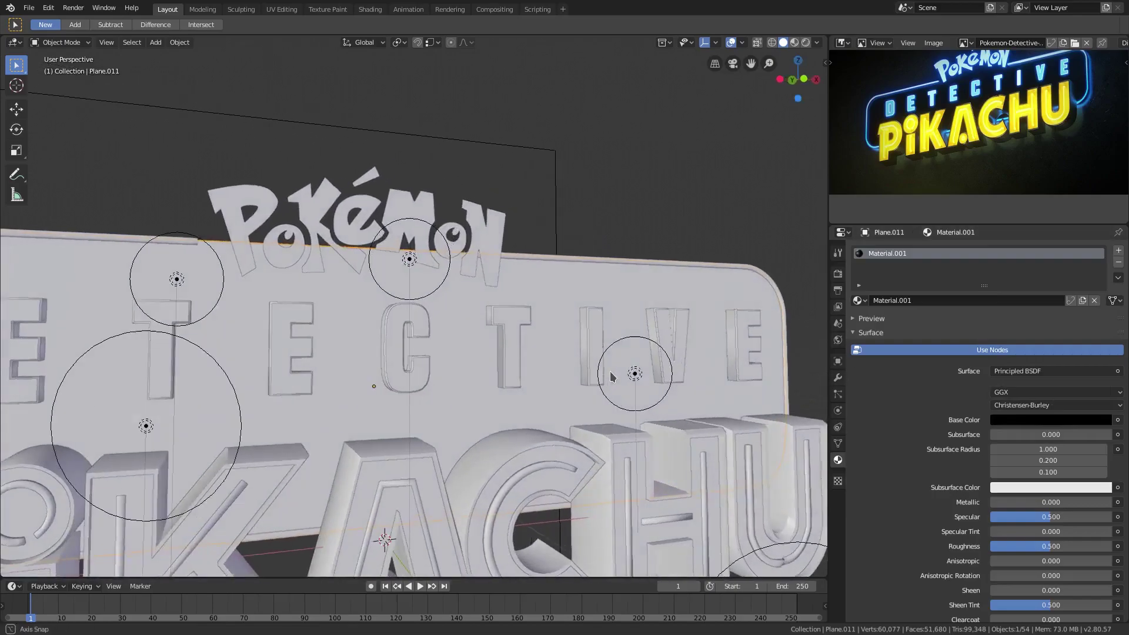
pyautogui.press('KP_0')
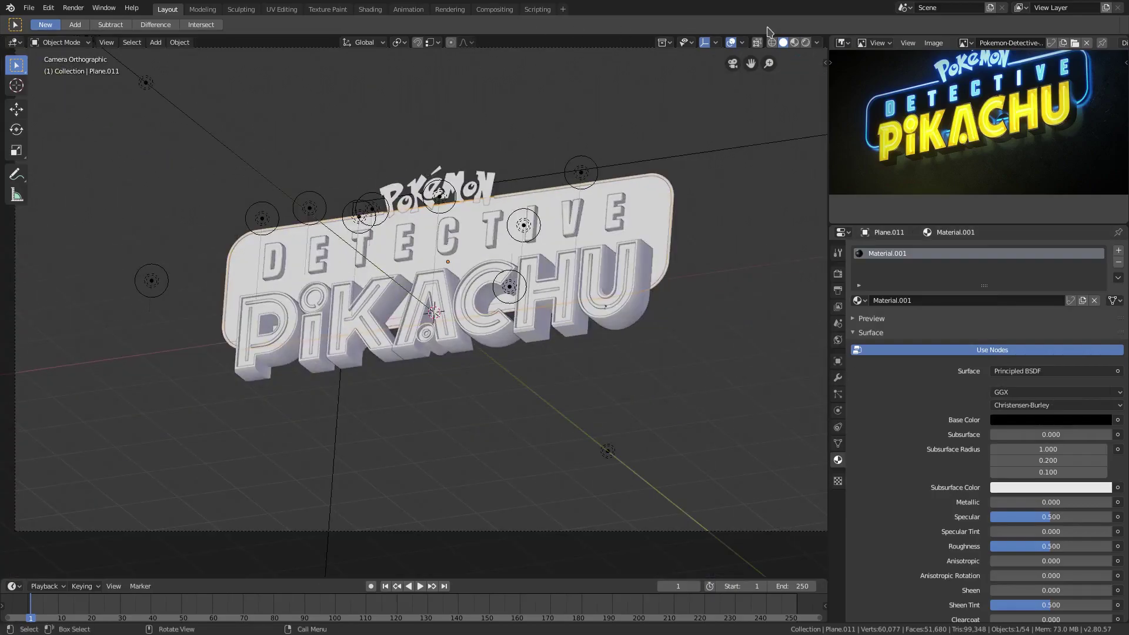
pyautogui.press('z')
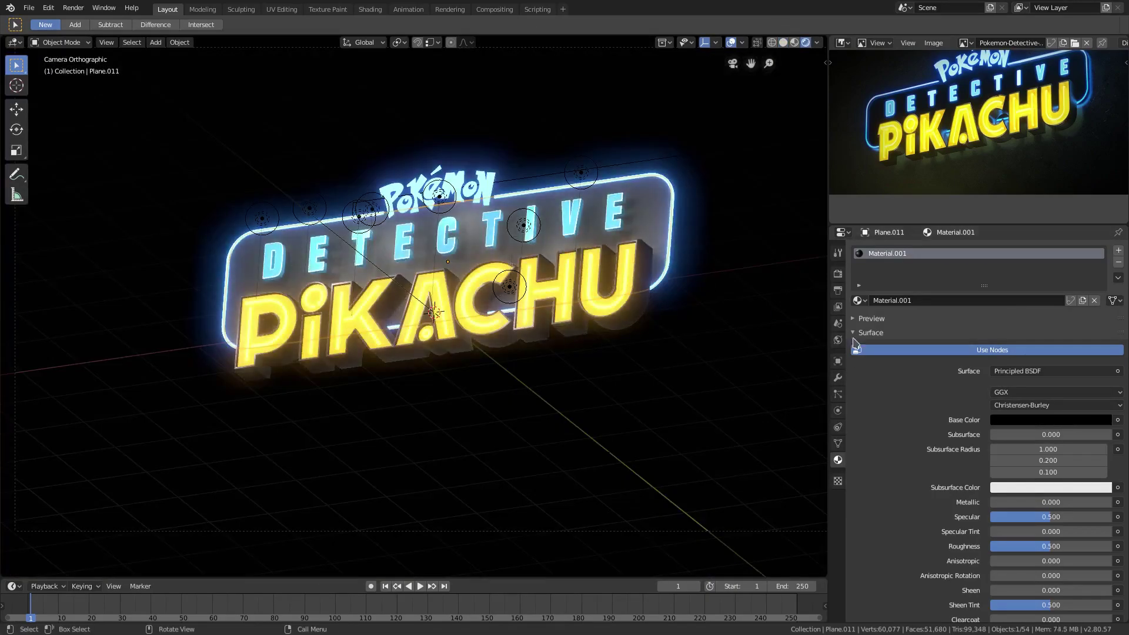
pyautogui.scroll(-2, 1053, 505)
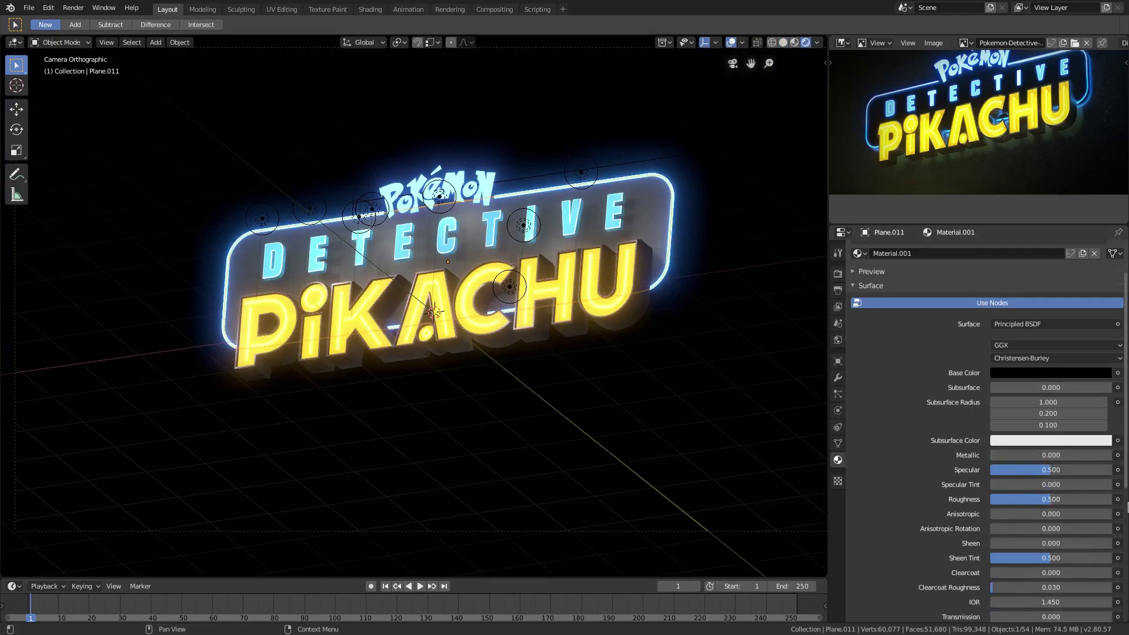
pyautogui.moveTo(1050, 500); pyautogui.dragTo(1110, 500)
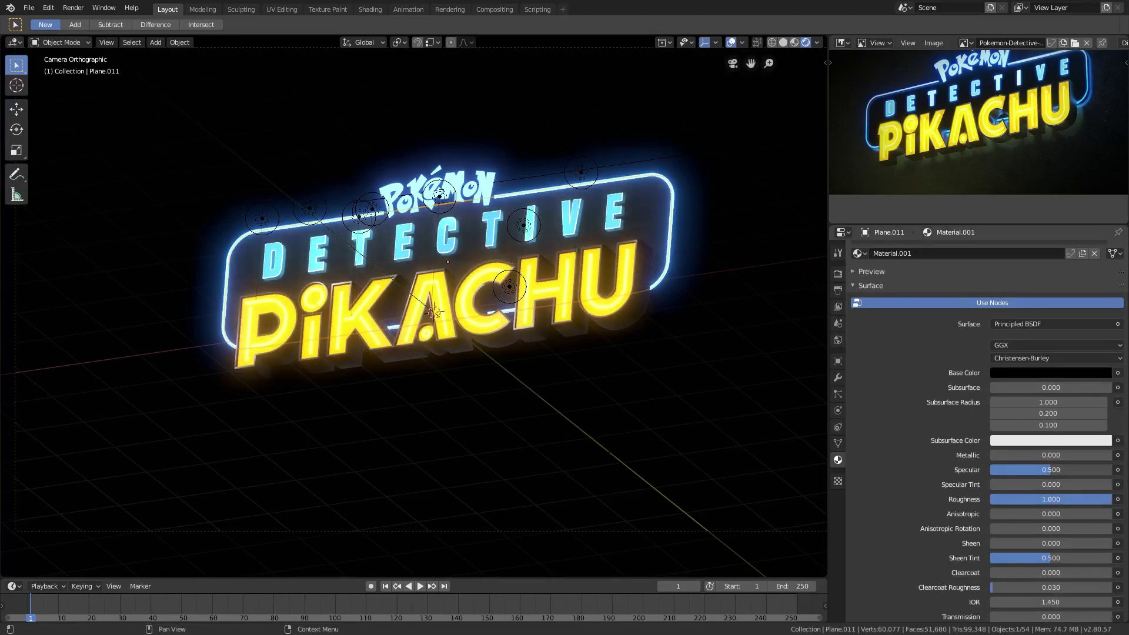
# Turn the material's specular to 0 with roughness 1 and review through the camera.
pyautogui.moveTo(1050, 469); pyautogui.dragTo(994, 470)
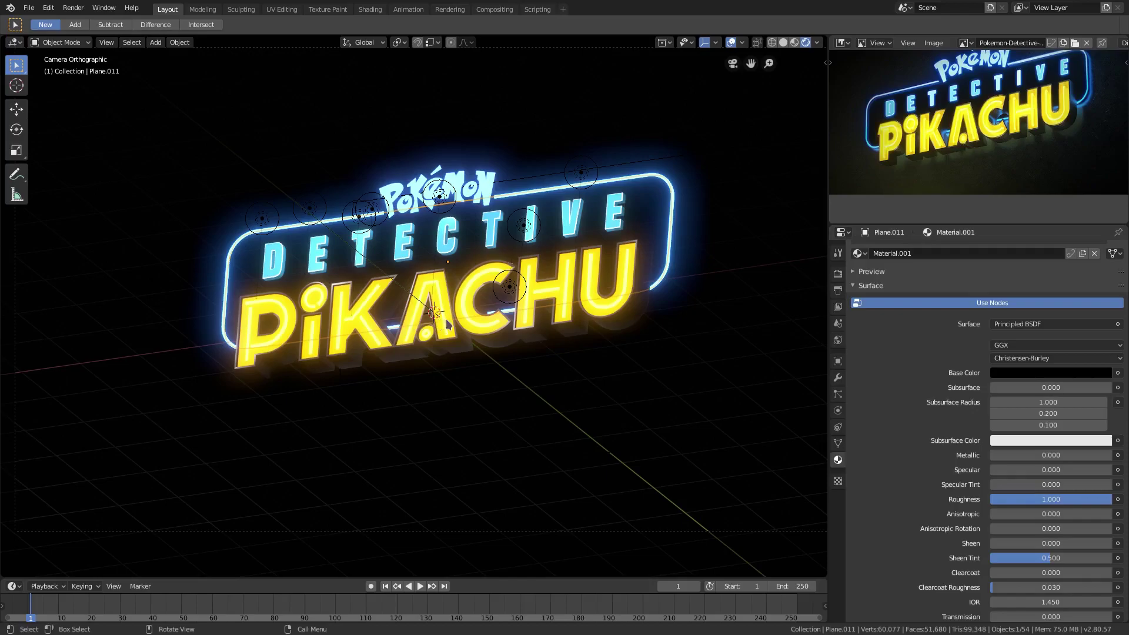
pyautogui.moveTo(448, 326); pyautogui.dragTo(491, 349, button='middle')
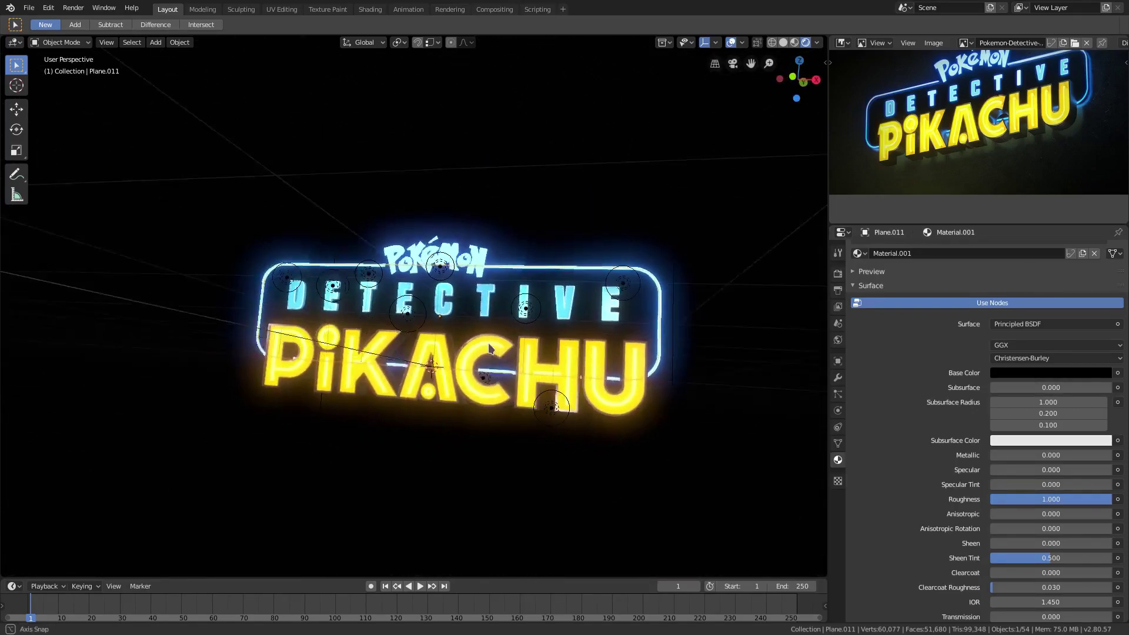
pyautogui.press('KP_0')
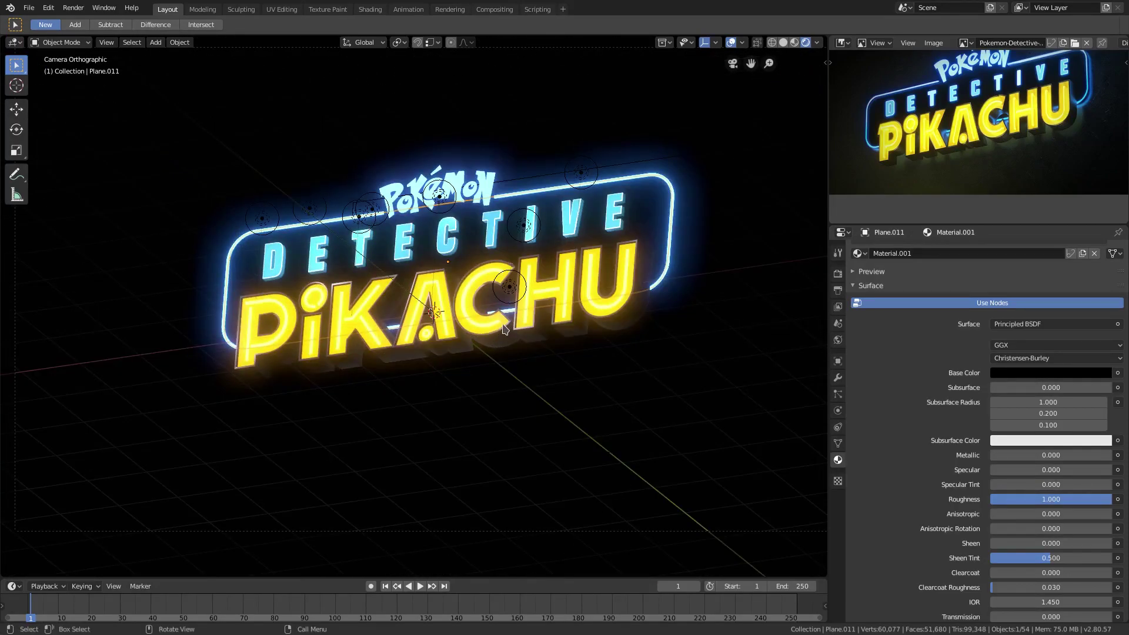
pyautogui.moveTo(504, 329); pyautogui.dragTo(433, 359, button='middle')
pyautogui.press('KP_0')
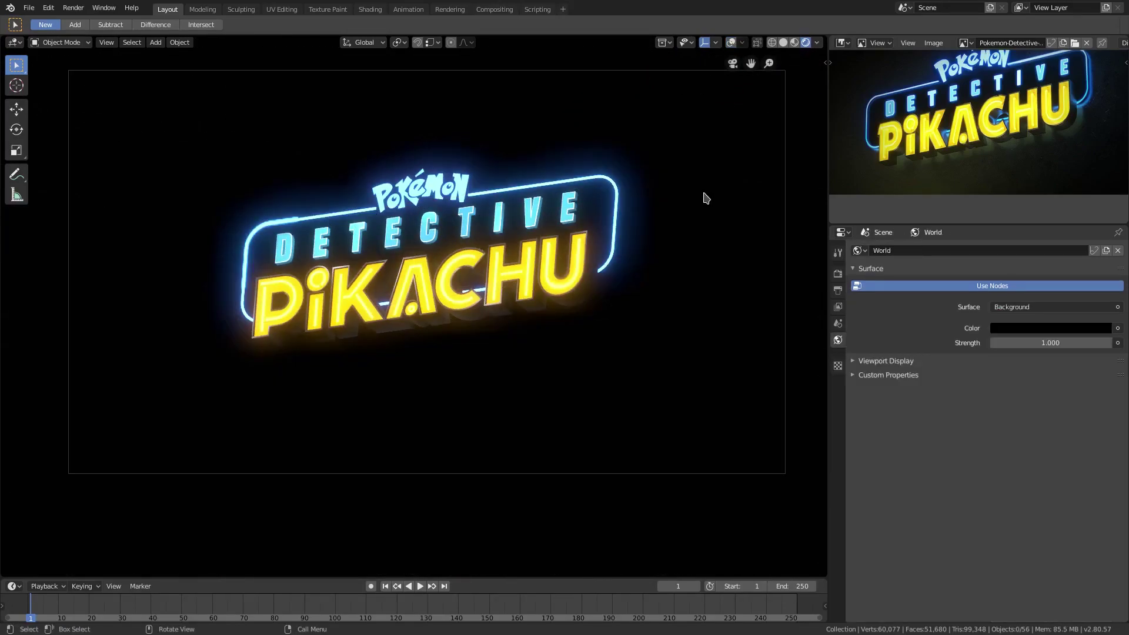
# Add a plane, stand it upright with R X 90, scale it up about 8.4 times and push it back along Y.
pyautogui.hotkey('shift', 'a')
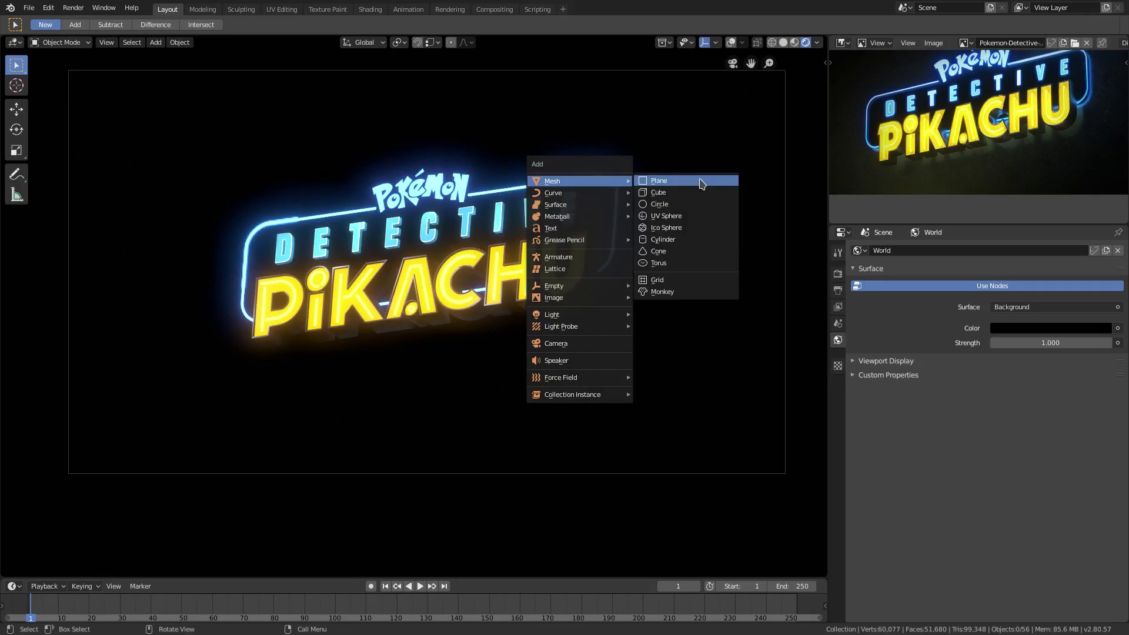
pyautogui.click(658, 180)
pyautogui.write('rx90')
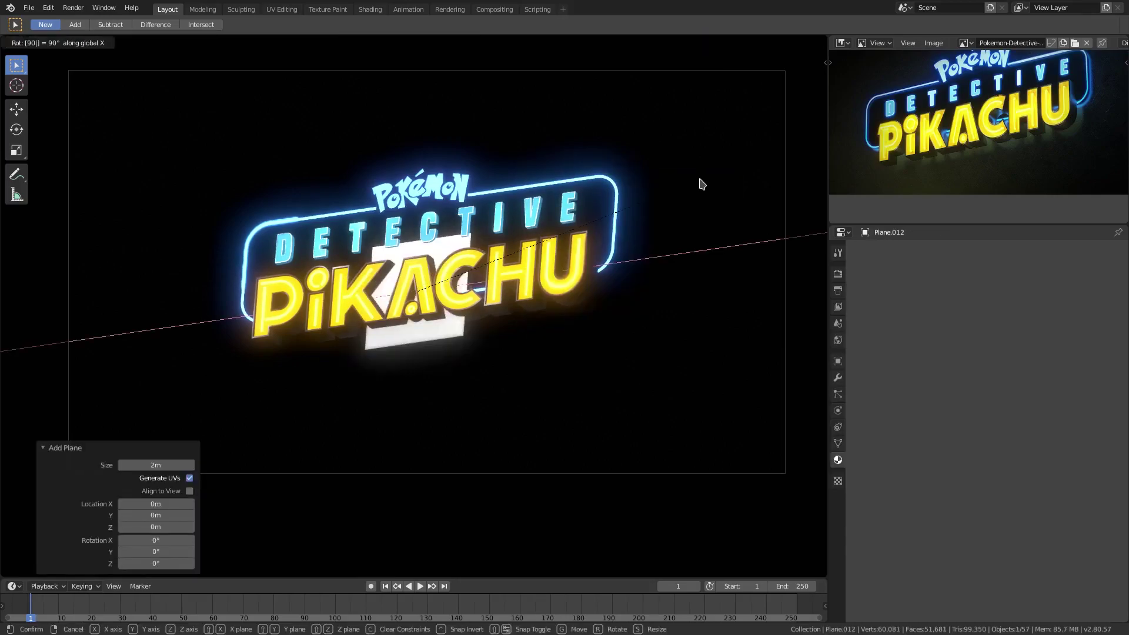
pyautogui.press('Return')
pyautogui.press('s')
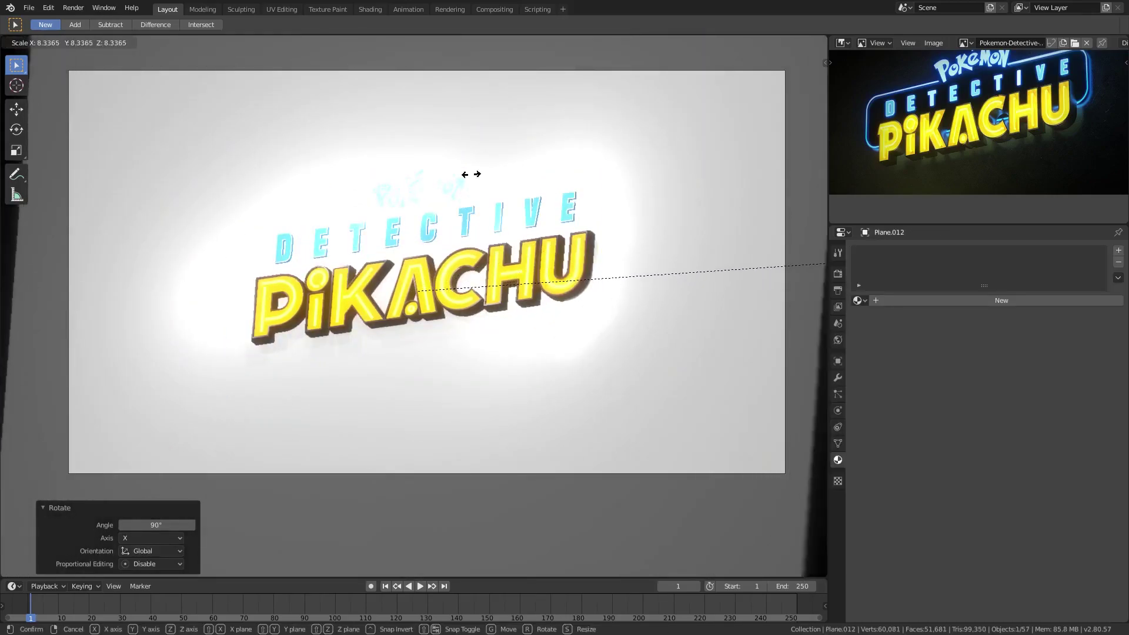
pyautogui.click(477, 172)
pyautogui.moveTo(485, 171)
pyautogui.mouseDown(button='middle')
pyautogui.moveTo(375, 207)
pyautogui.moveTo(506, 285)
pyautogui.moveTo(575, 302)
pyautogui.moveTo(499, 334)
pyautogui.moveTo(504, 361)
pyautogui.moveTo(454, 348)
pyautogui.mouseUp(button='middle')
pyautogui.write('gy17.5')
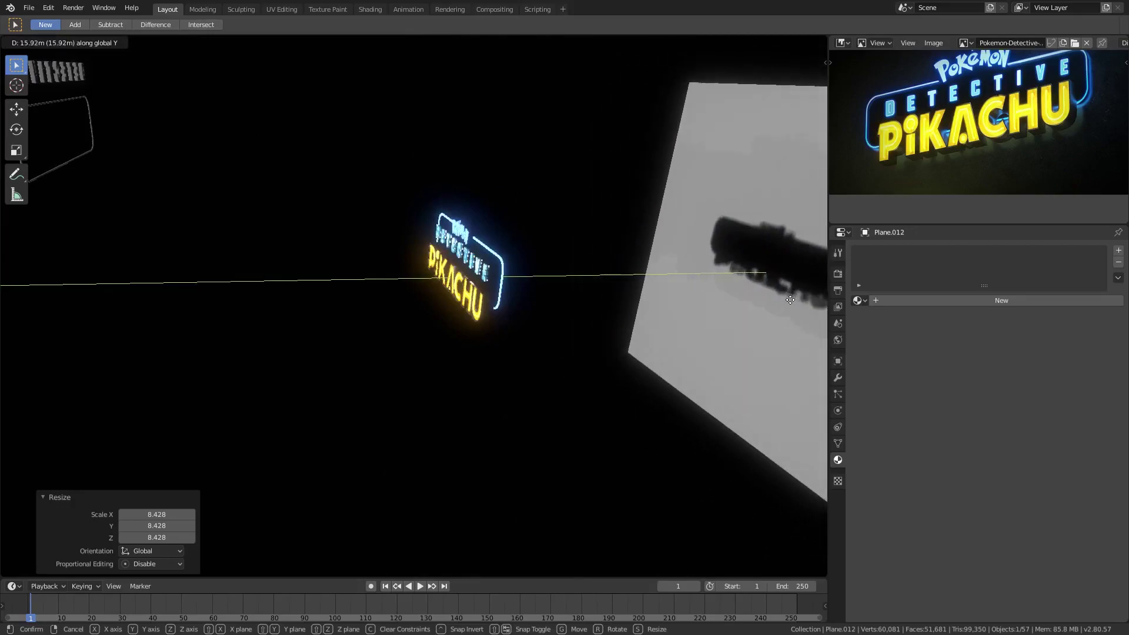
pyautogui.press('Return')
pyautogui.press('KP_0')
# Move the wall plane behind the sign, checking placement through the camera.
pyautogui.press('g')
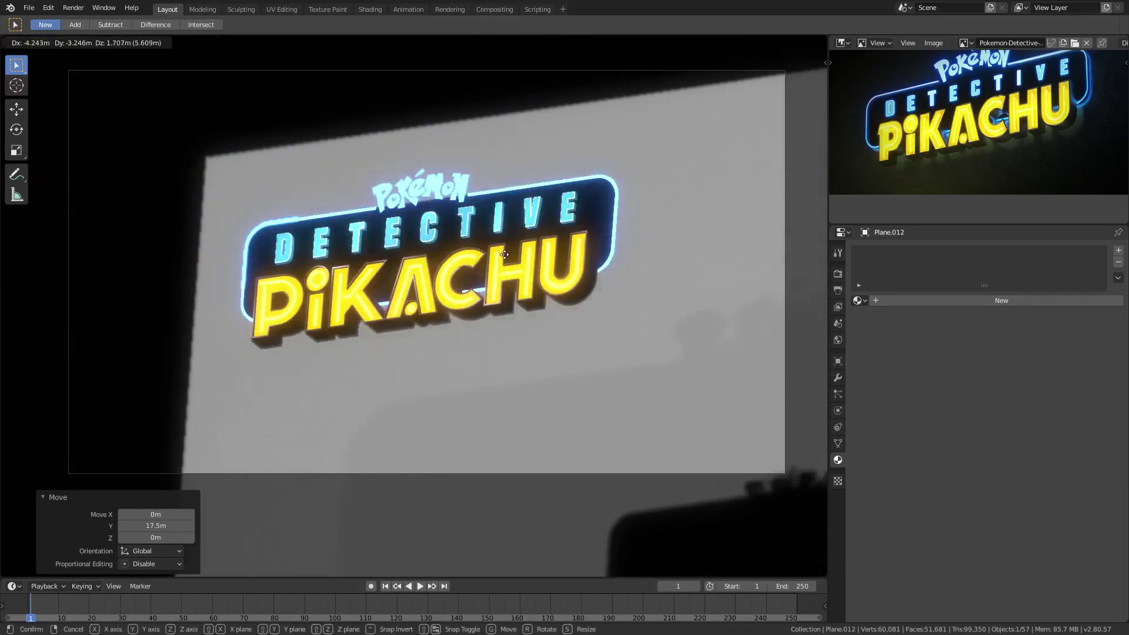
pyautogui.click(618, 336)
pyautogui.moveTo(618, 335)
pyautogui.mouseDown(button='middle')
pyautogui.moveTo(569, 295)
pyautogui.moveTo(618, 317)
pyautogui.mouseUp(button='middle')
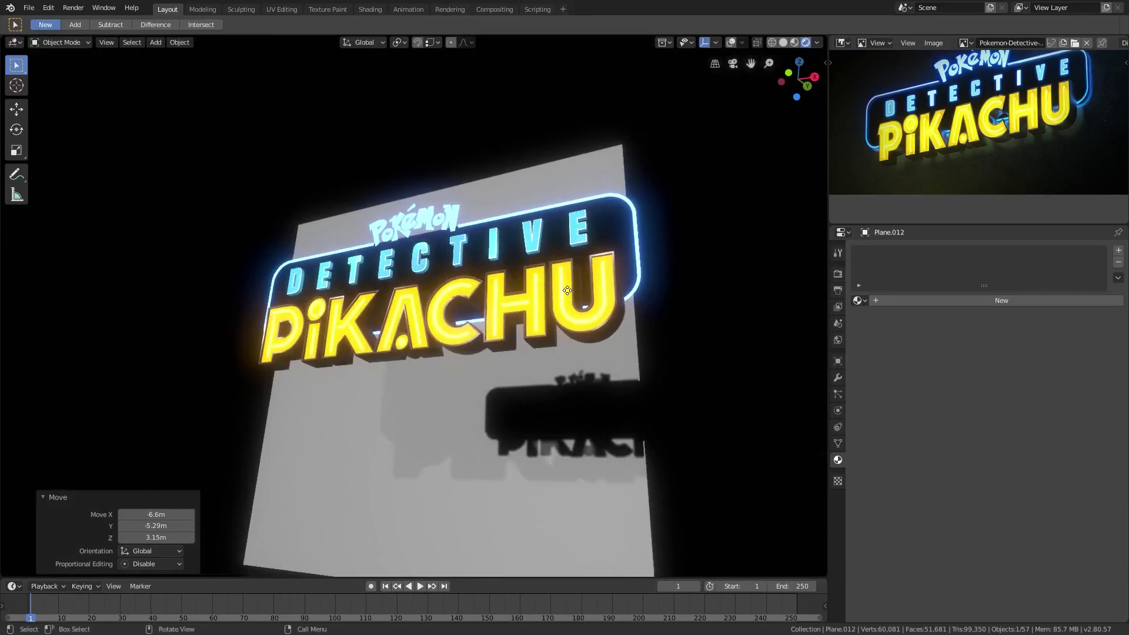
pyautogui.press('g')
pyautogui.press('y')
pyautogui.click(731, 366)
pyautogui.press('KP_0')
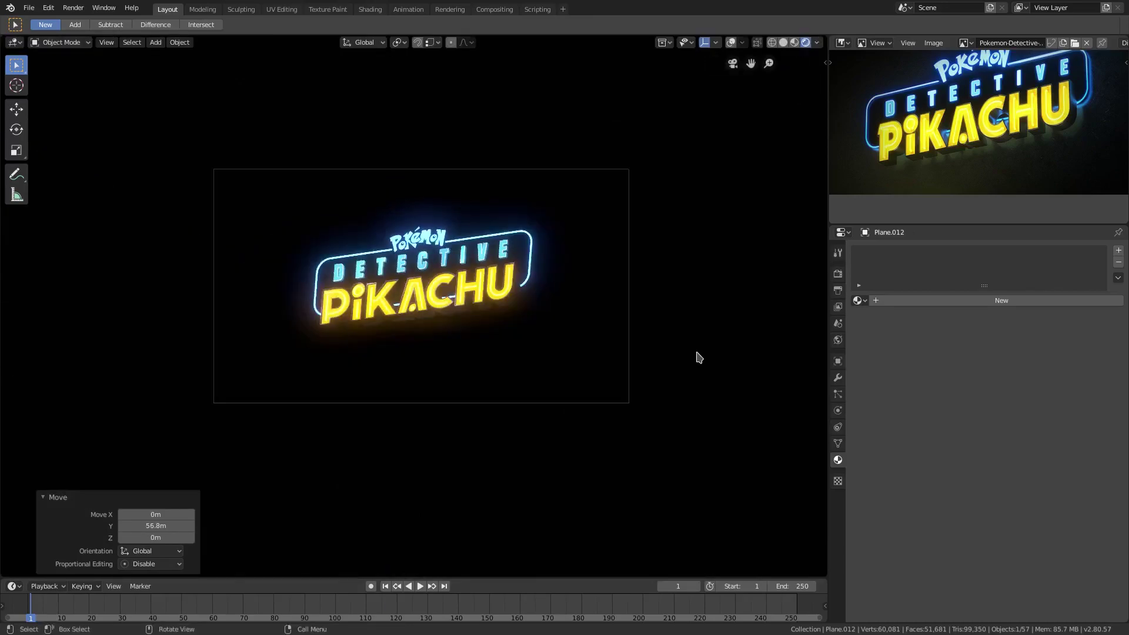
pyautogui.press('g')
pyautogui.click(600, 310)
# Settle the wall's depth along Y and enlarge it slightly behind the logo.
pyautogui.press('g')
pyautogui.press('y')
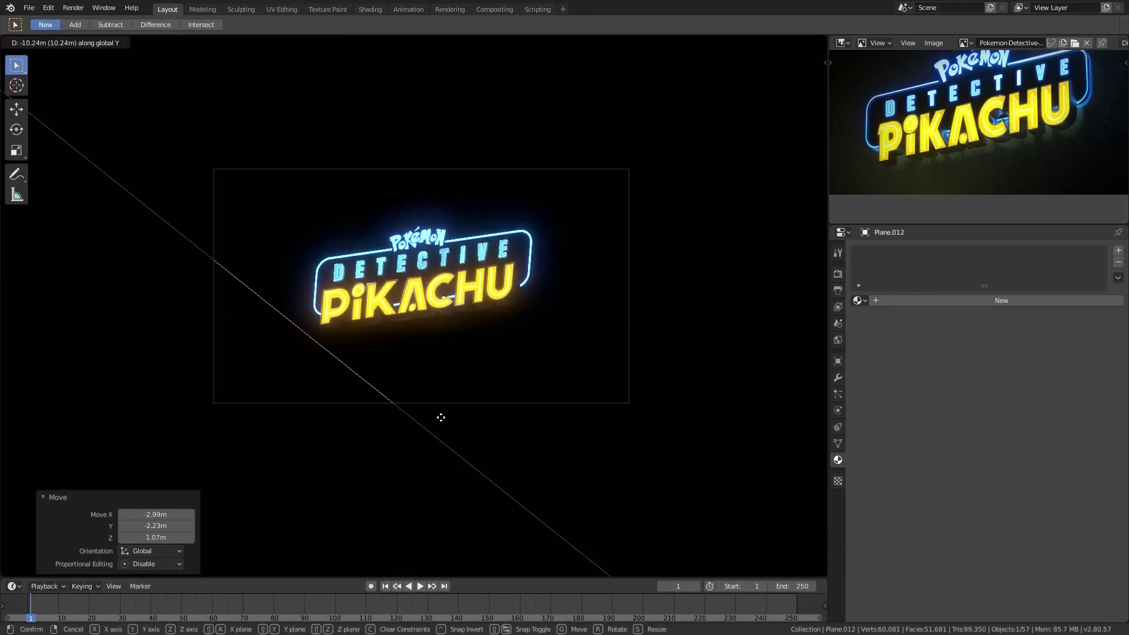
pyautogui.click(202, 346)
pyautogui.press('g')
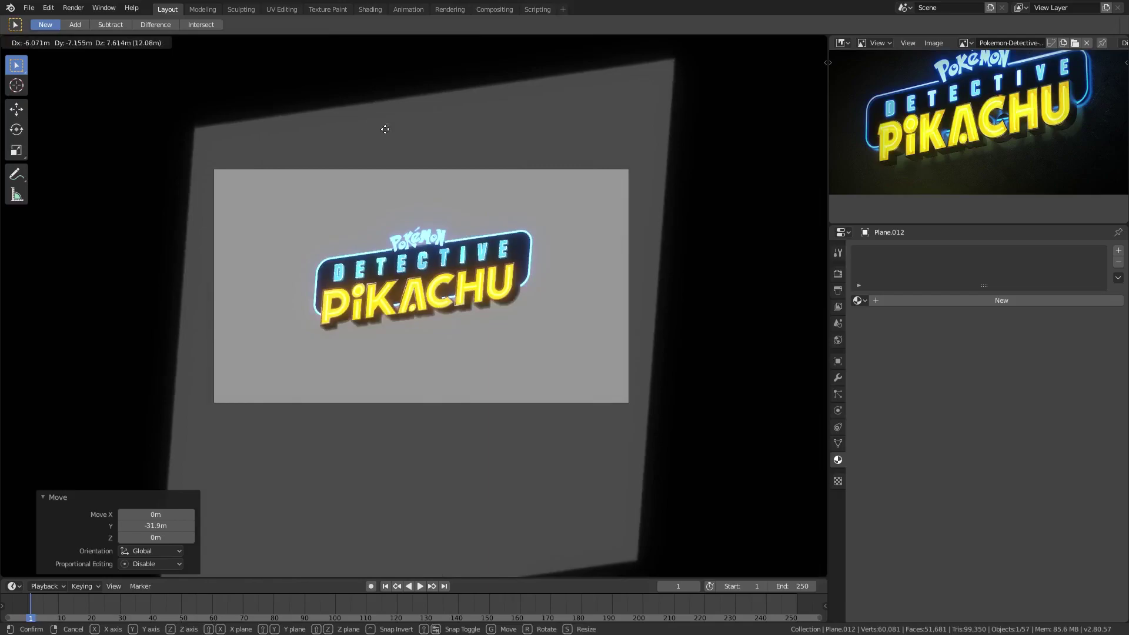
pyautogui.click(411, 142)
pyautogui.press('s')
pyautogui.click(679, 290)
pyautogui.press('g')
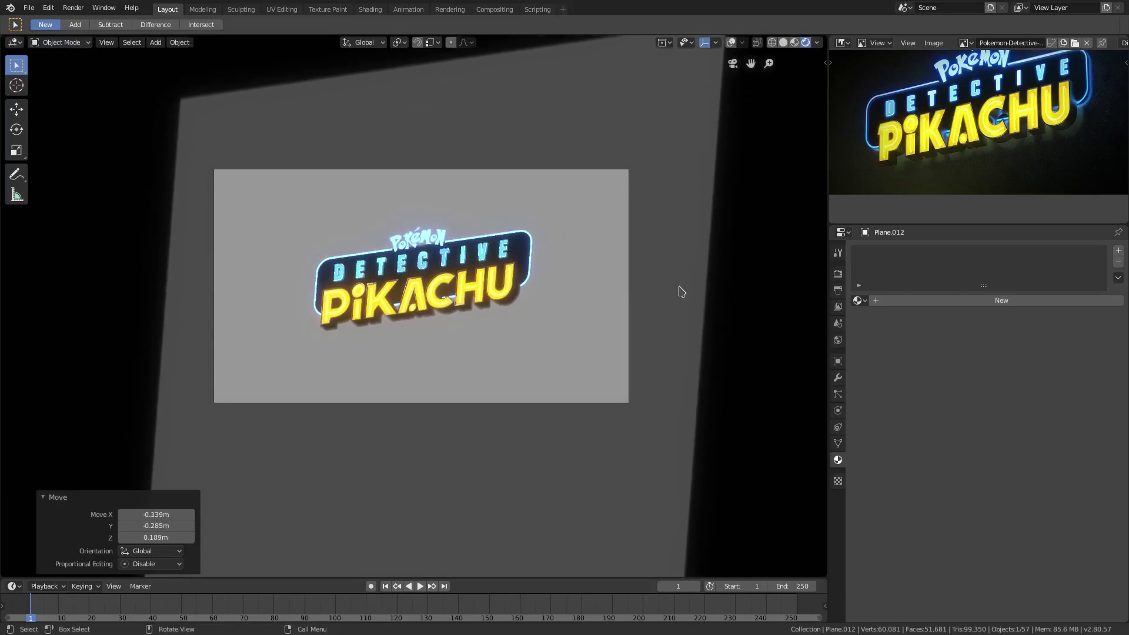
# Create a black Principled BSDF wall material with Metallic about 0.89 and Specular 1.0.
pyautogui.click(677, 288)
pyautogui.moveTo(677, 289); pyautogui.dragTo(514, 304, button='middle')
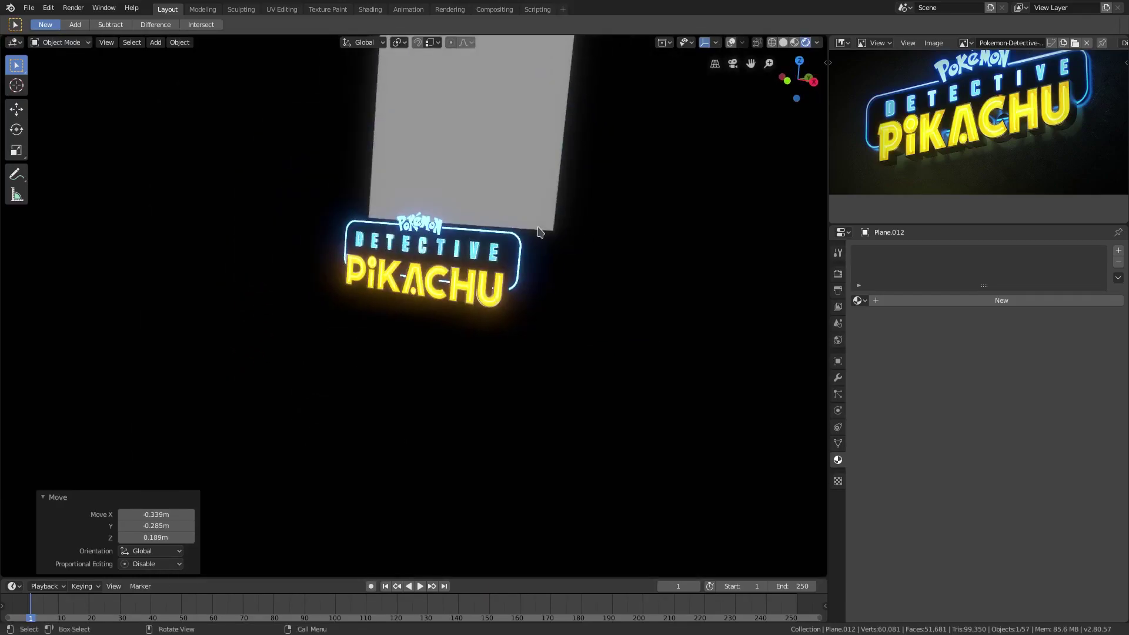
pyautogui.press('KP_0')
pyautogui.scroll(2, 381, 298)
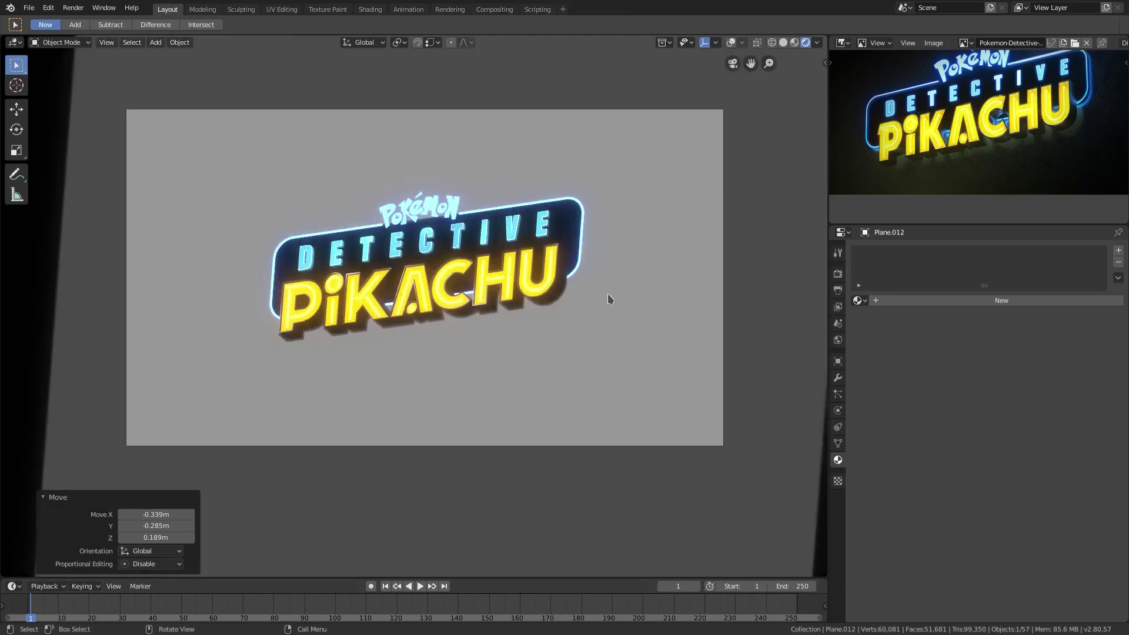
pyautogui.click(982, 301)
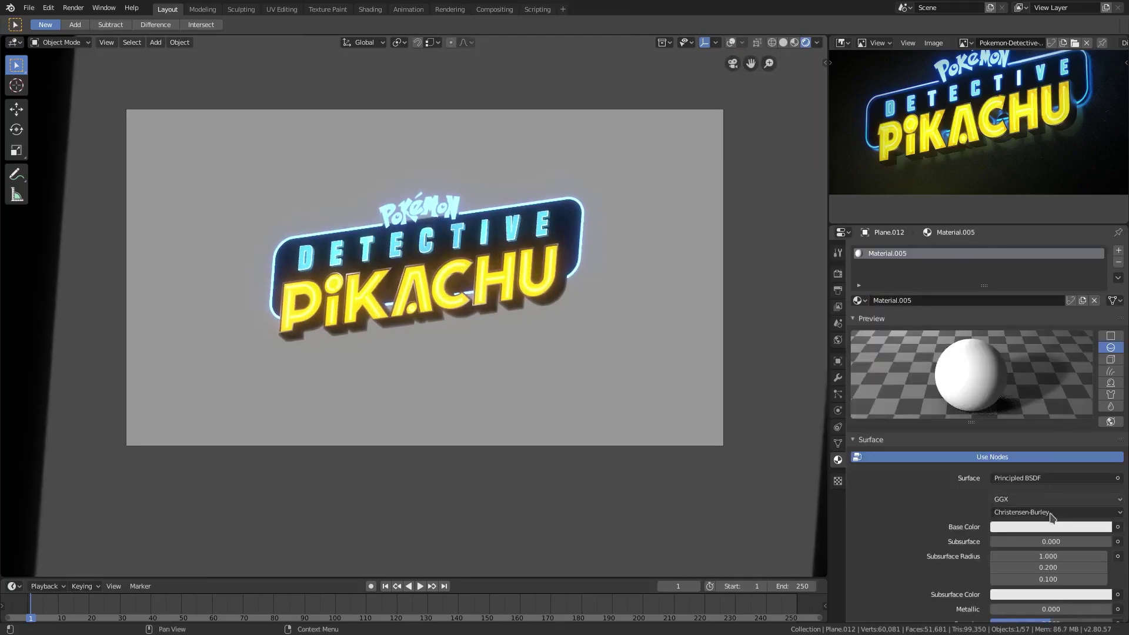
pyautogui.click(1043, 530)
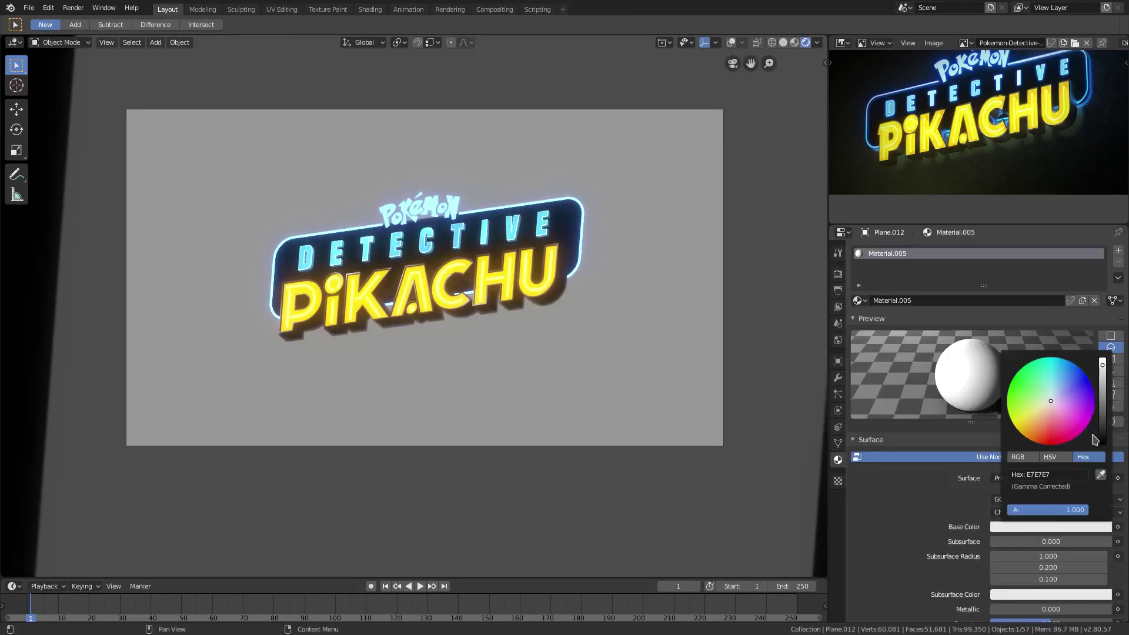
pyautogui.click(1102, 443)
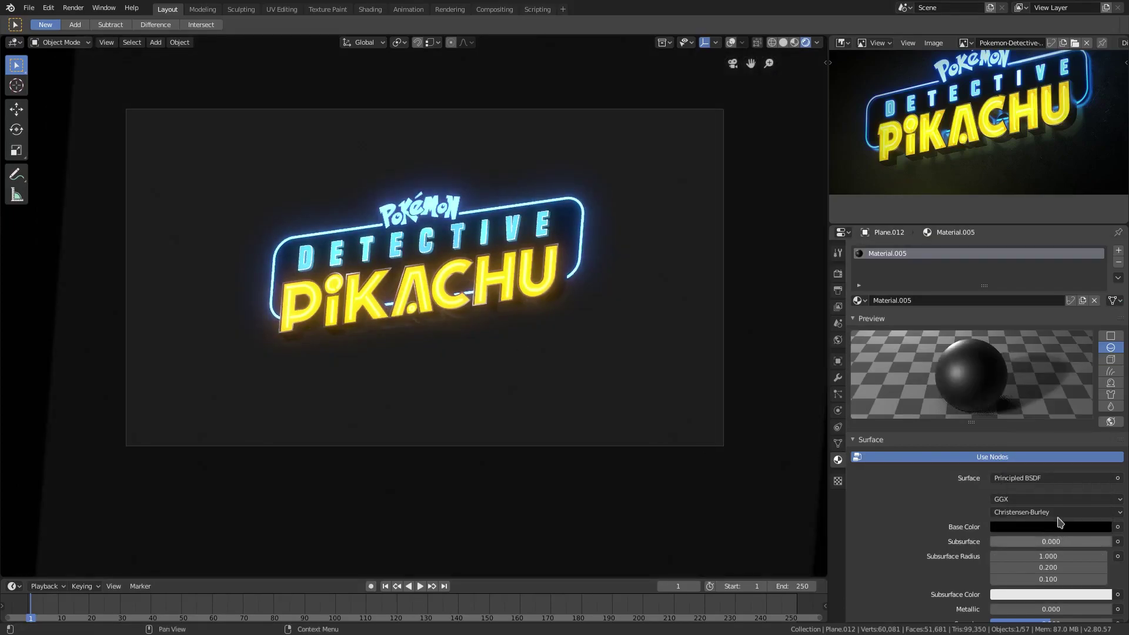
pyautogui.scroll(-5, 1061, 523)
pyautogui.scroll(-1, 1062, 522)
pyautogui.moveTo(1052, 412)
pyautogui.mouseDown()
pyautogui.moveTo(1112, 413)
pyautogui.moveTo(1108, 397)
pyautogui.moveTo(1029, 397)
pyautogui.moveTo(1109, 397)
pyautogui.mouseUp()
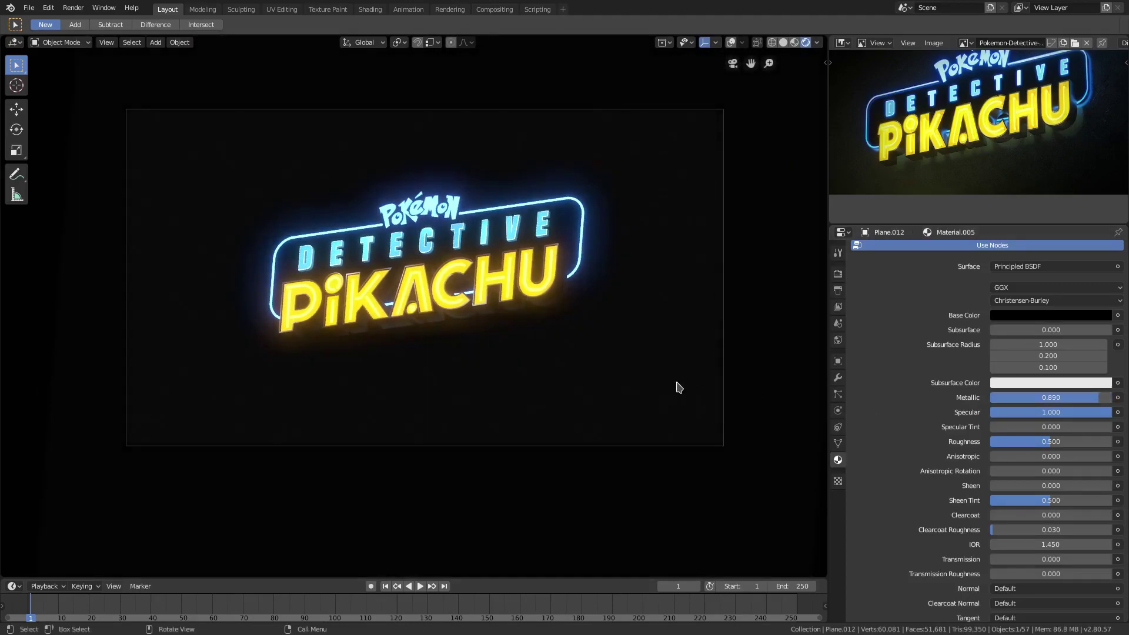
pyautogui.moveTo(552, 377)
pyautogui.mouseDown(button='middle')
pyautogui.moveTo(538, 383)
pyautogui.moveTo(549, 361)
pyautogui.moveTo(526, 367)
pyautogui.moveTo(538, 365)
pyautogui.moveTo(474, 349)
pyautogui.moveTo(483, 335)
pyautogui.moveTo(470, 323)
pyautogui.mouseUp(button='middle')
# Add a point light to the scene in front of the dark wall.
pyautogui.click(795, 42)
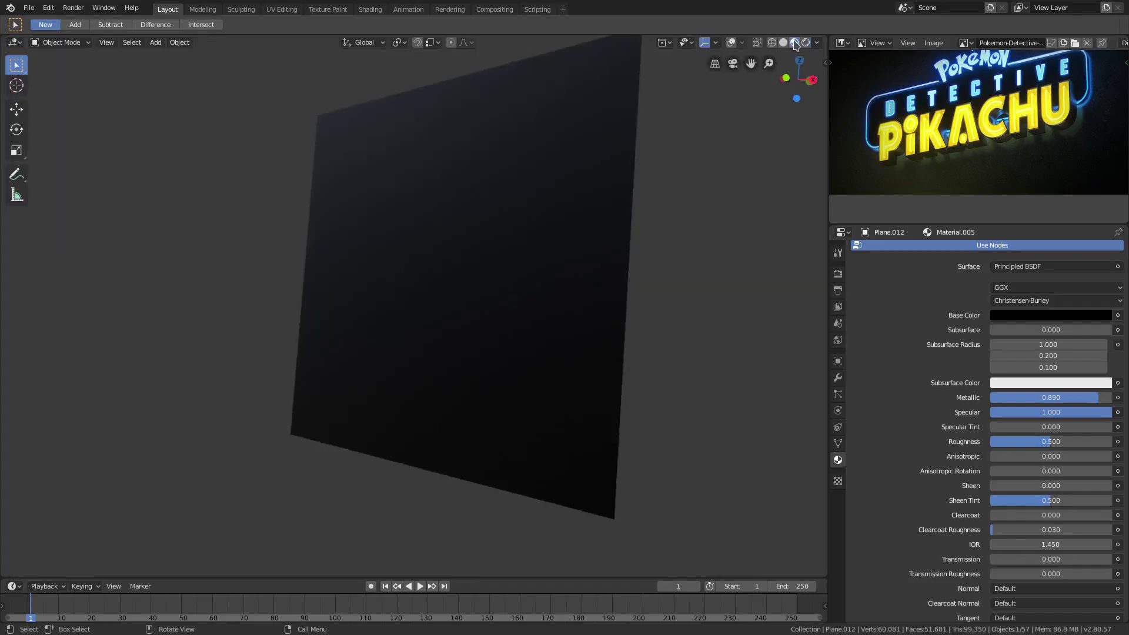
pyautogui.moveTo(477, 254)
pyautogui.mouseDown(button='middle')
pyautogui.moveTo(436, 215)
pyautogui.moveTo(449, 255)
pyautogui.mouseUp(button='middle')
pyautogui.hotkey('shift', 'a')
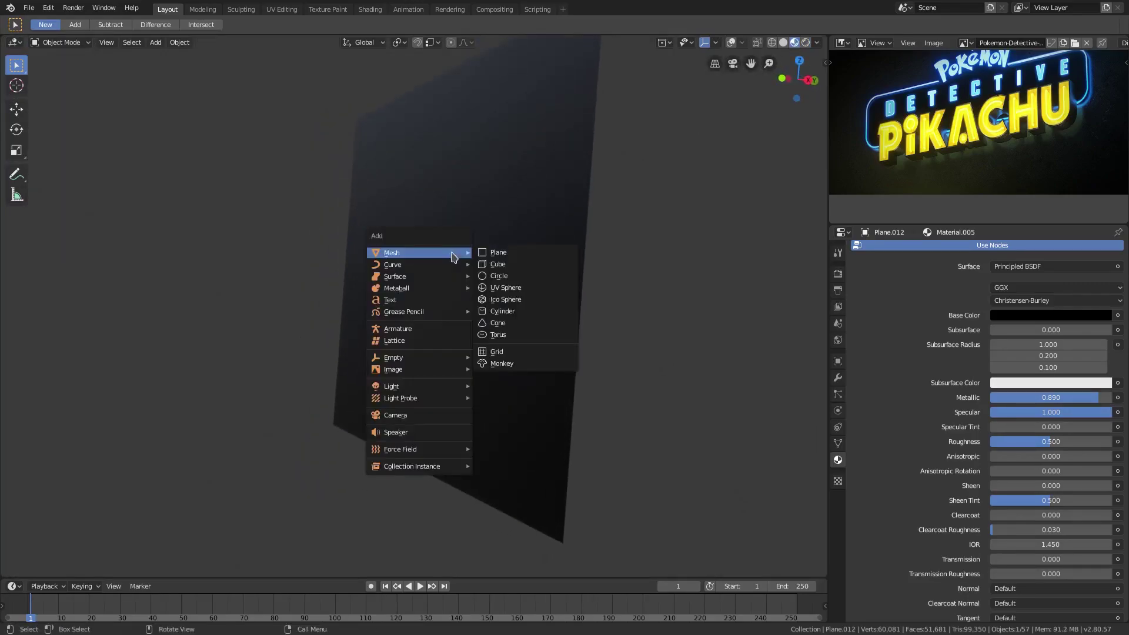
pyautogui.click(524, 385)
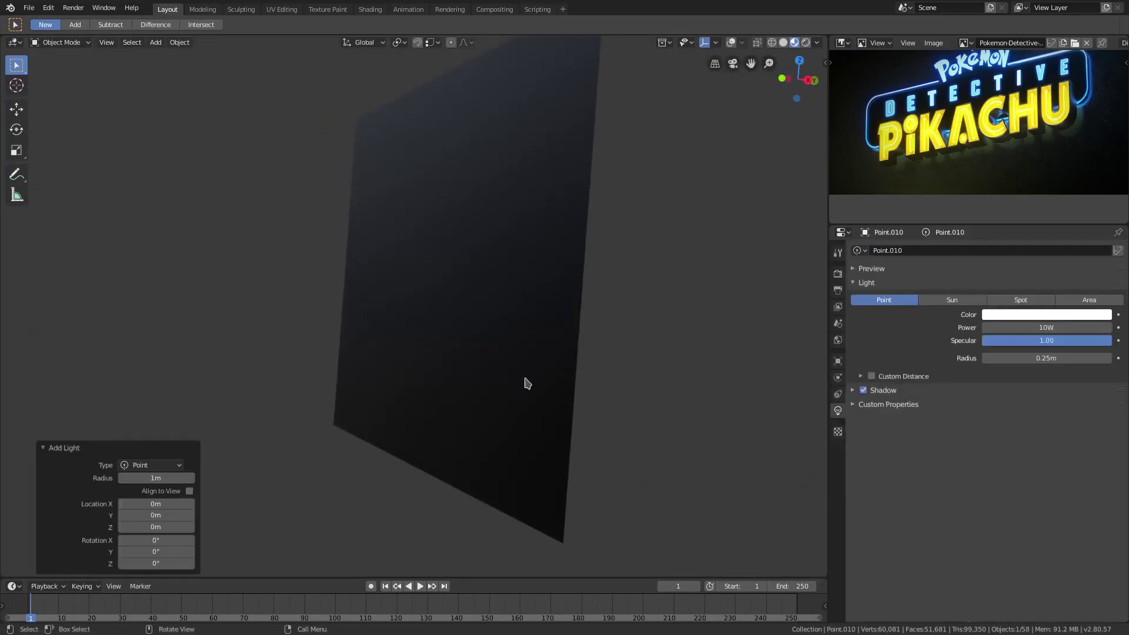
pyautogui.moveTo(526, 385)
pyautogui.mouseDown(button='middle')
pyautogui.moveTo(620, 316)
pyautogui.moveTo(503, 335)
pyautogui.mouseUp(button='middle')
pyautogui.scroll(-3, 621, 316)
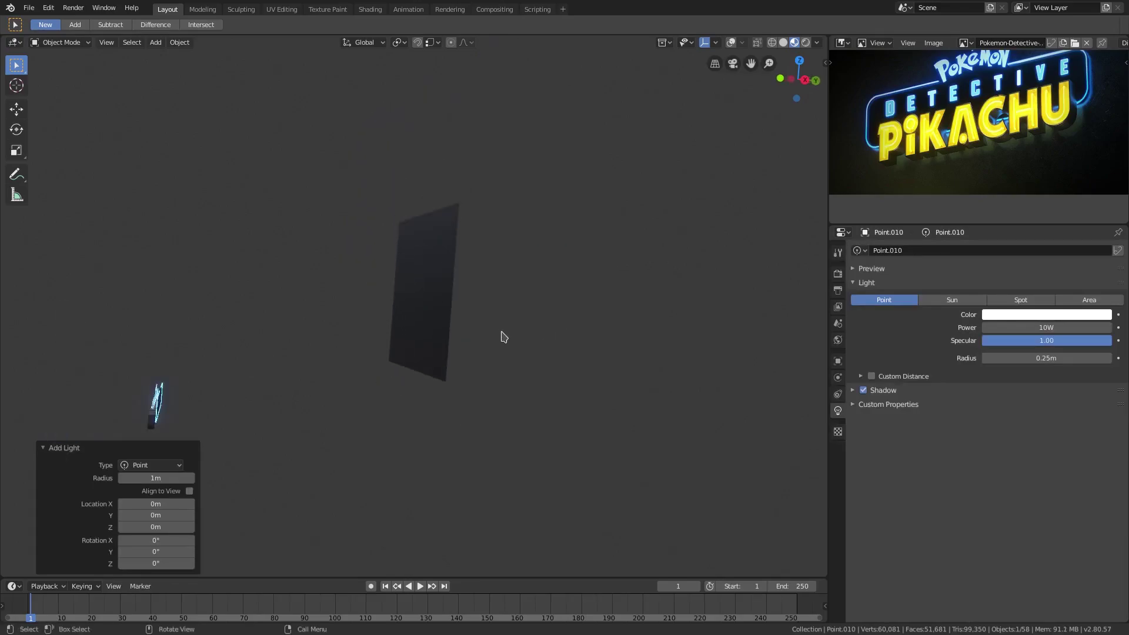
pyautogui.press('g')
pyautogui.click(336, 309)
pyautogui.click(731, 42)
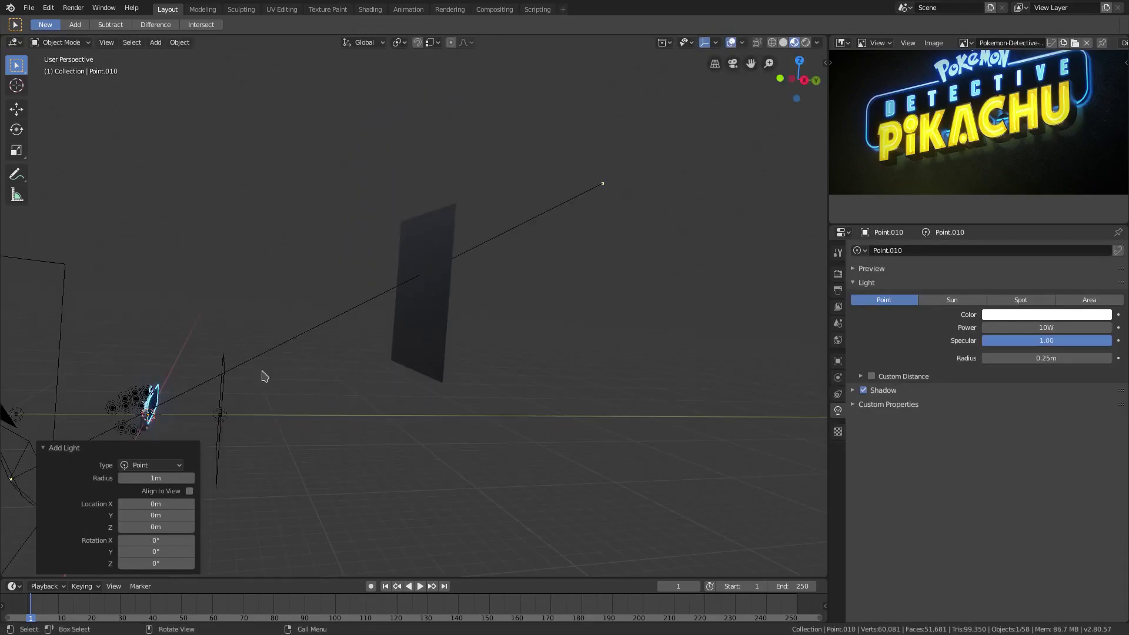
# Move the new point light into place in front of the wall in several grabs.
pyautogui.press('g')
pyautogui.click(449, 327)
pyautogui.scroll(3, 570, 357)
pyautogui.moveTo(570, 357); pyautogui.dragTo(556, 362, button='middle')
pyautogui.press('g')
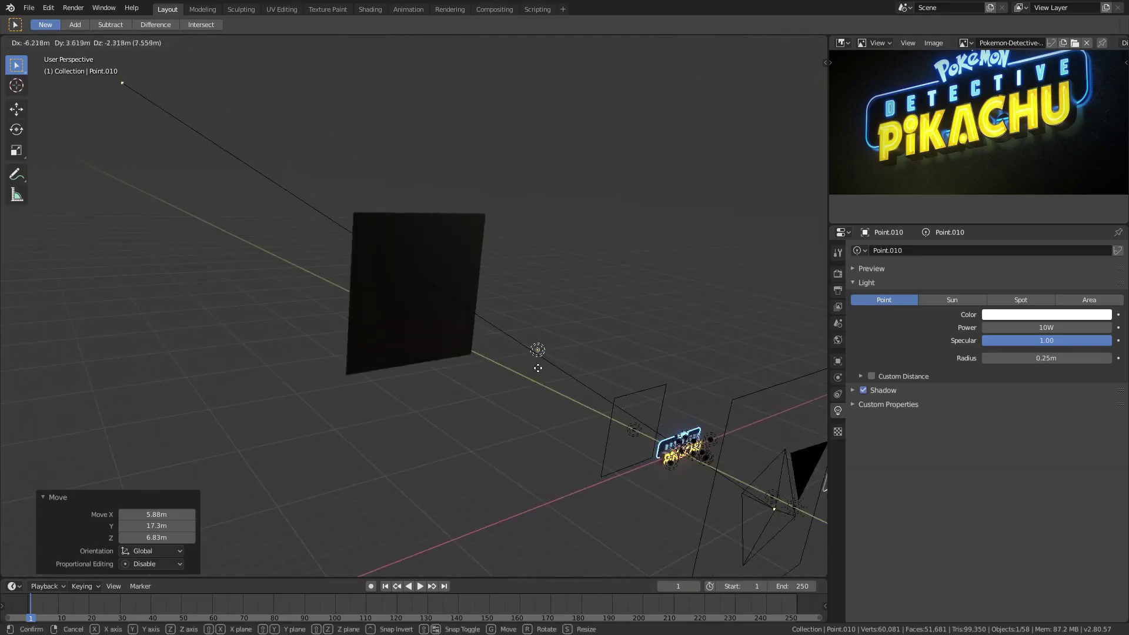
pyautogui.click(453, 367)
pyautogui.moveTo(404, 370)
pyautogui.mouseDown(button='middle')
pyautogui.moveTo(554, 360)
pyautogui.moveTo(496, 362)
pyautogui.mouseUp(button='middle')
pyautogui.press('g')
pyautogui.click(528, 350)
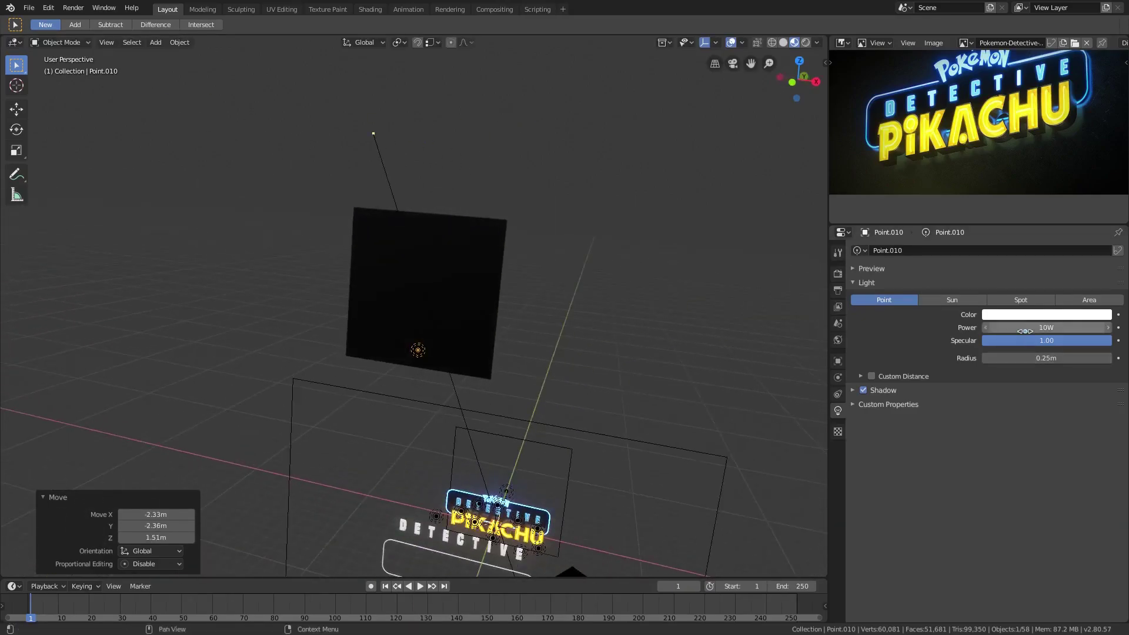
# Raise the light's power to about 12.4 W and preview the wall in Rendered shading.
pyautogui.moveTo(1046, 328); pyautogui.dragTo(1068, 327)
pyautogui.scroll(3, 377, 323)
pyautogui.moveTo(376, 323)
pyautogui.mouseDown(button='middle')
pyautogui.moveTo(376, 291)
pyautogui.moveTo(421, 320)
pyautogui.mouseUp(button='middle')
pyautogui.click(421, 320)
pyautogui.click(806, 43)
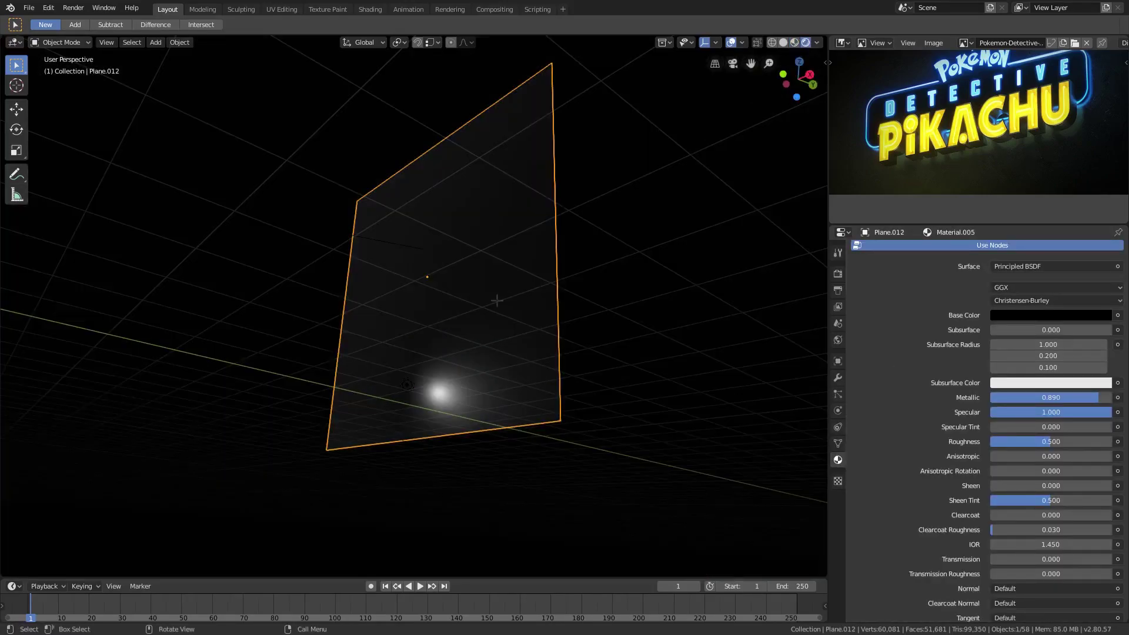
# Through the camera view, move the point light beneath the sign and slide it along Y.
pyautogui.click(410, 392)
pyautogui.press('KP_0')
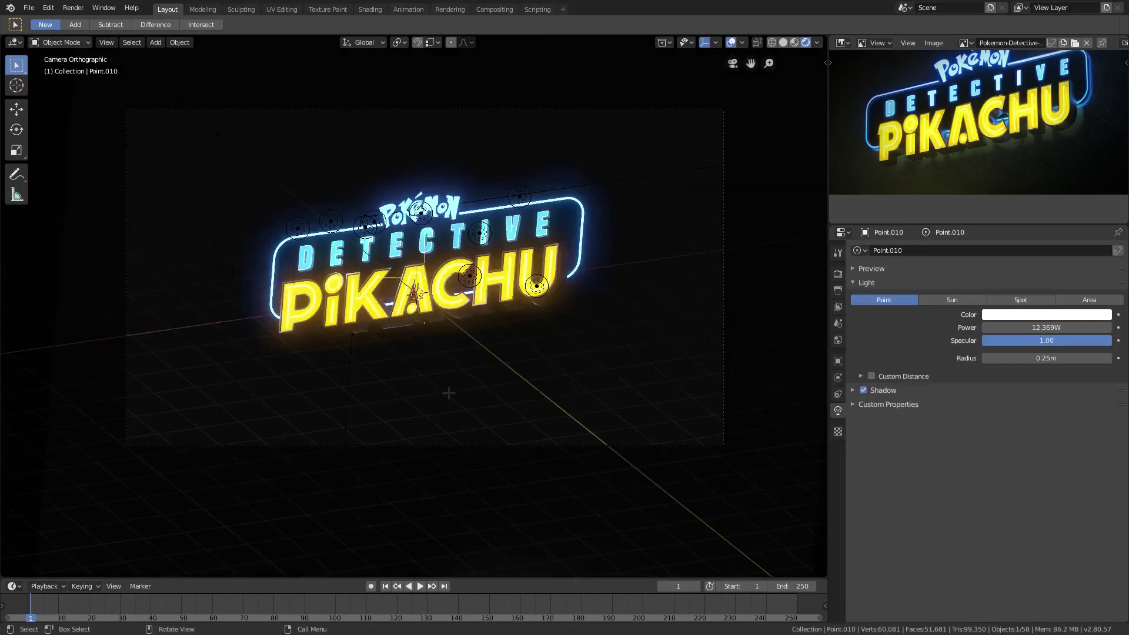
pyautogui.scroll(-3, 575, 492)
pyautogui.press('g')
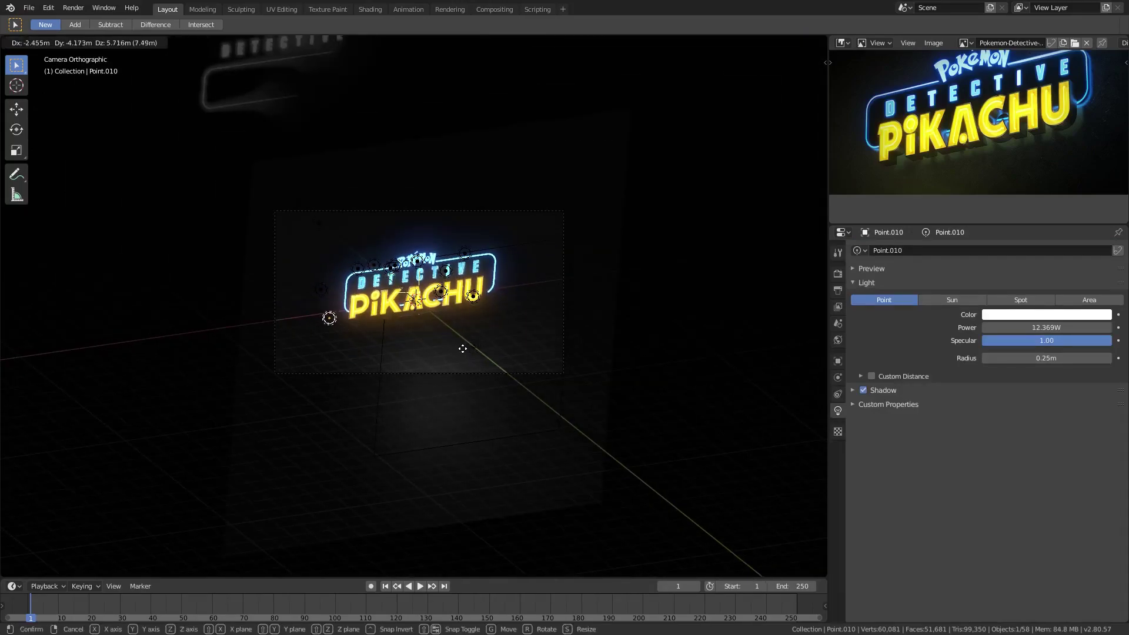
pyautogui.click(462, 347)
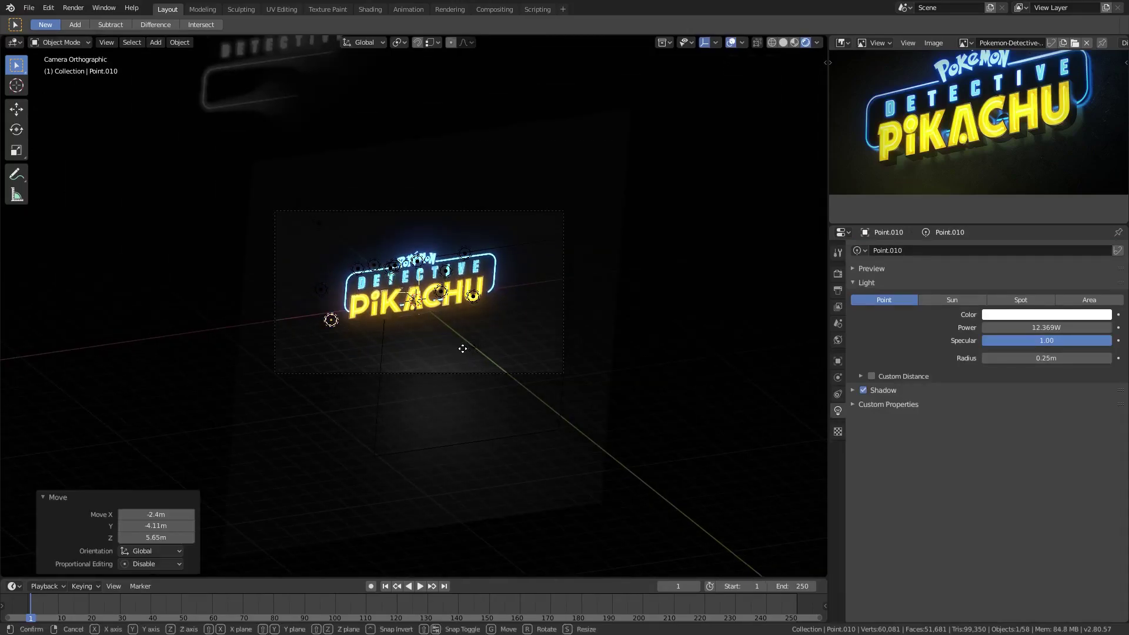
pyautogui.press('g')
pyautogui.press('y')
pyautogui.click(482, 365)
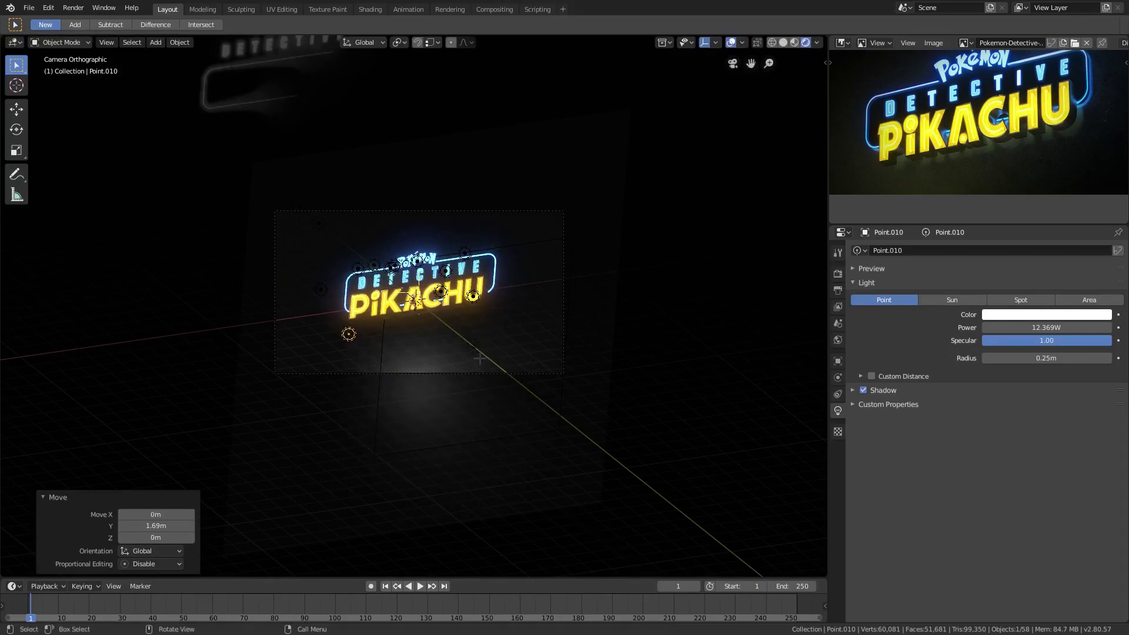
pyautogui.scroll(5, 710, 199)
pyautogui.scroll(-1, 710, 199)
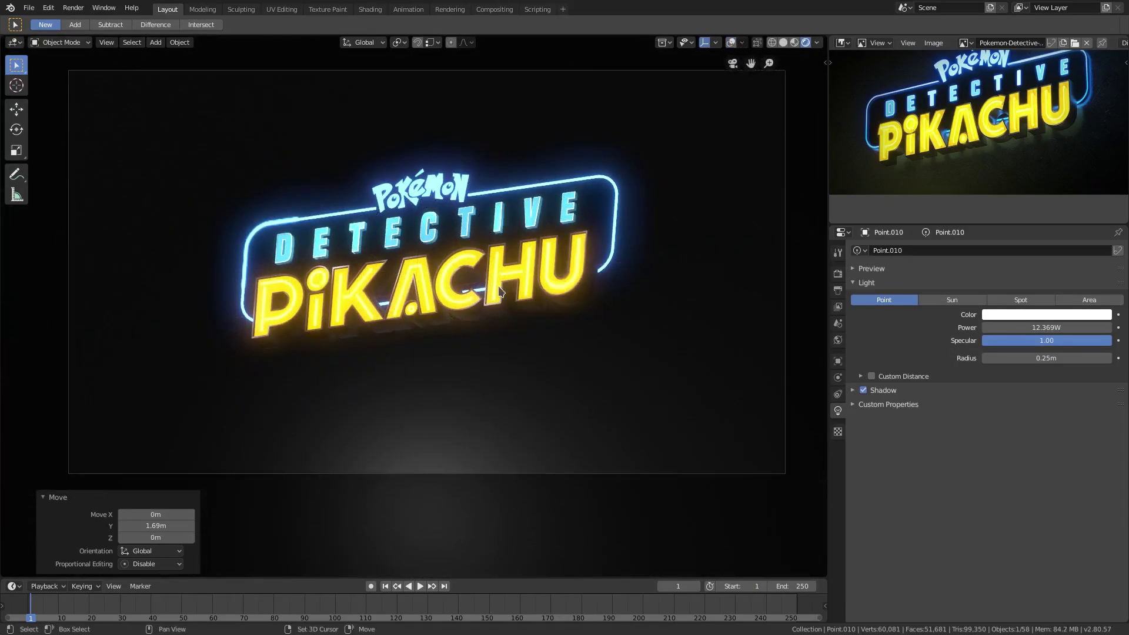
# With overlays hidden, fine-tune the light's Y position against the clean render.
pyautogui.click(732, 42)
pyautogui.press('g')
pyautogui.press('y')
pyautogui.click(474, 331)
pyautogui.press('g')
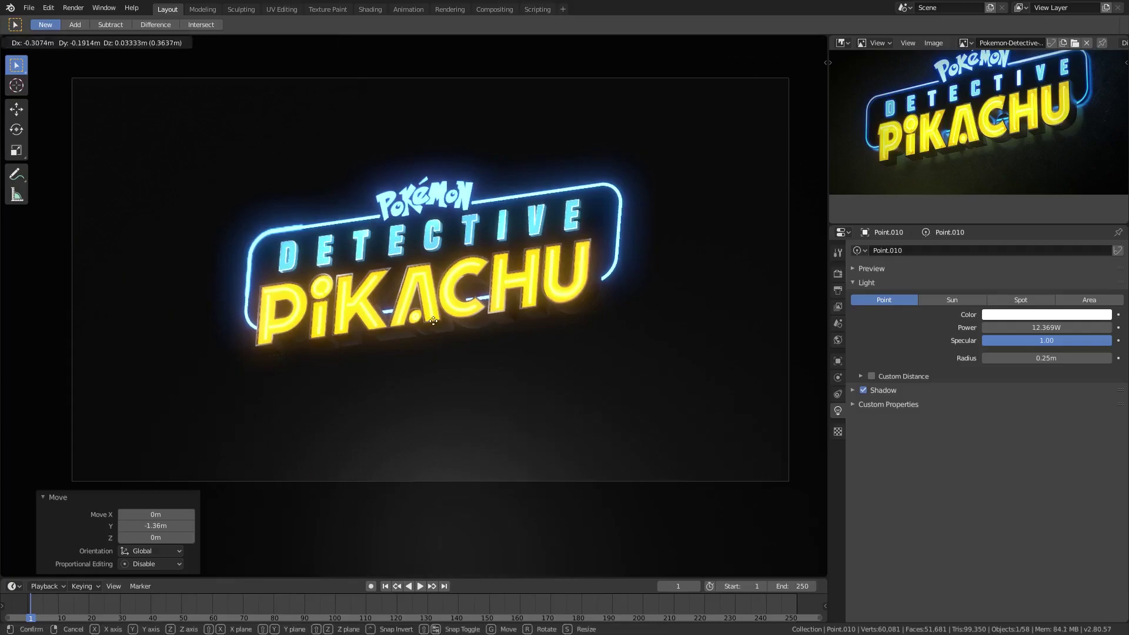
# Tint the point light a warm pale yellow (FFF5AA) and nudge its position.
pyautogui.click(381, 316)
pyautogui.click(1063, 314)
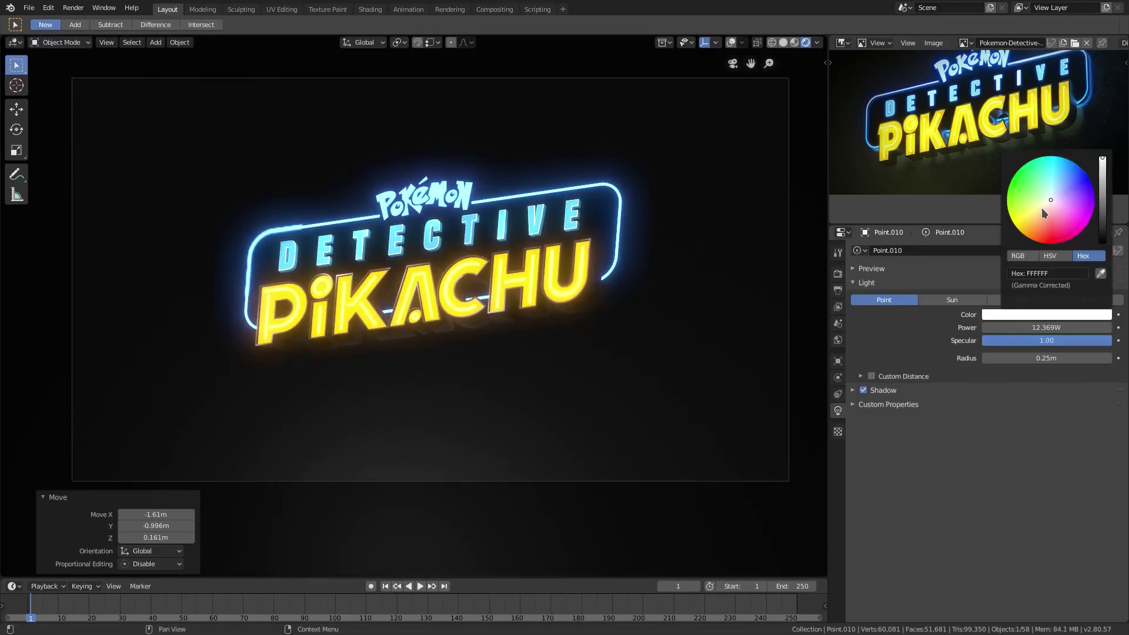
pyautogui.moveTo(1043, 212); pyautogui.dragTo(1038, 208)
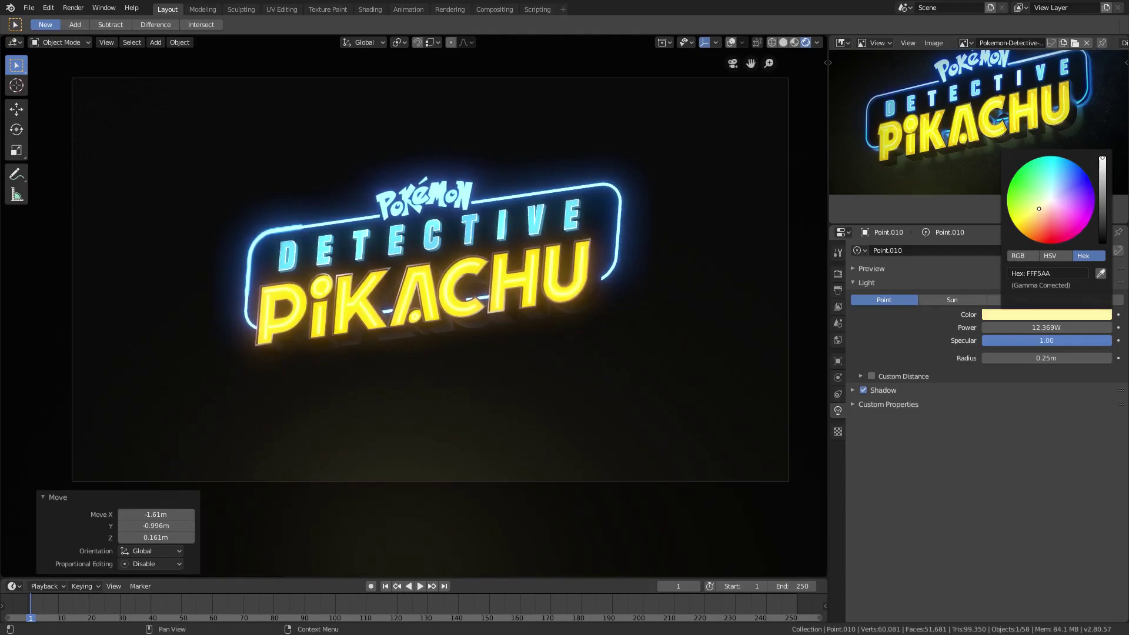
pyautogui.scroll(-3, 532, 361)
pyautogui.scroll(2, 574, 408)
pyautogui.press('g')
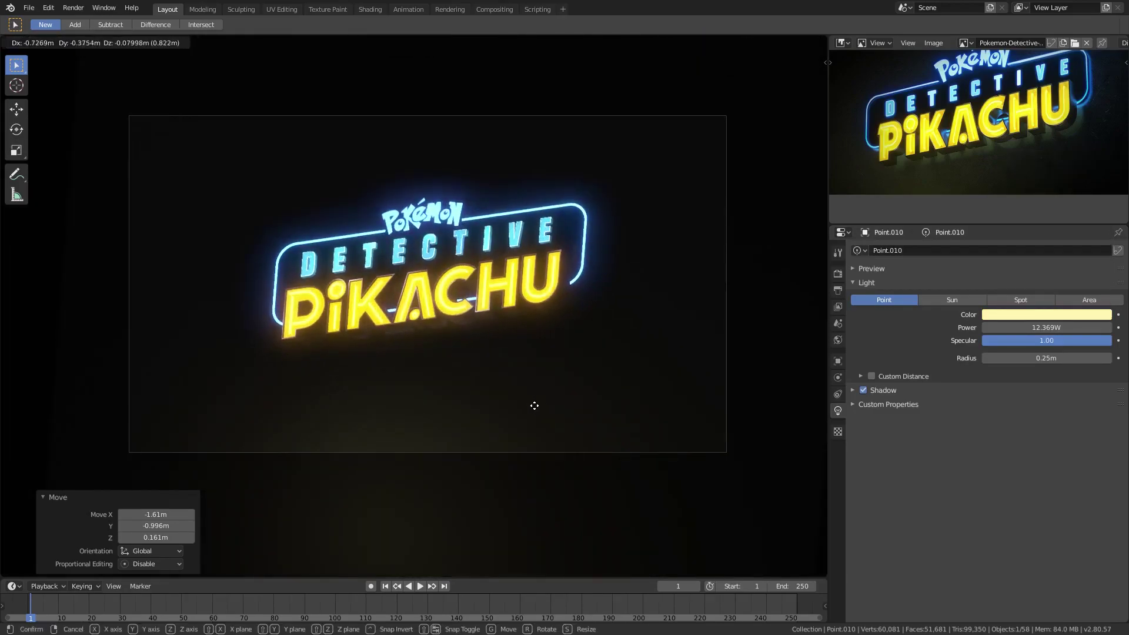
pyautogui.click(530, 394)
pyautogui.scroll(-3, 529, 396)
pyautogui.scroll(3, 529, 397)
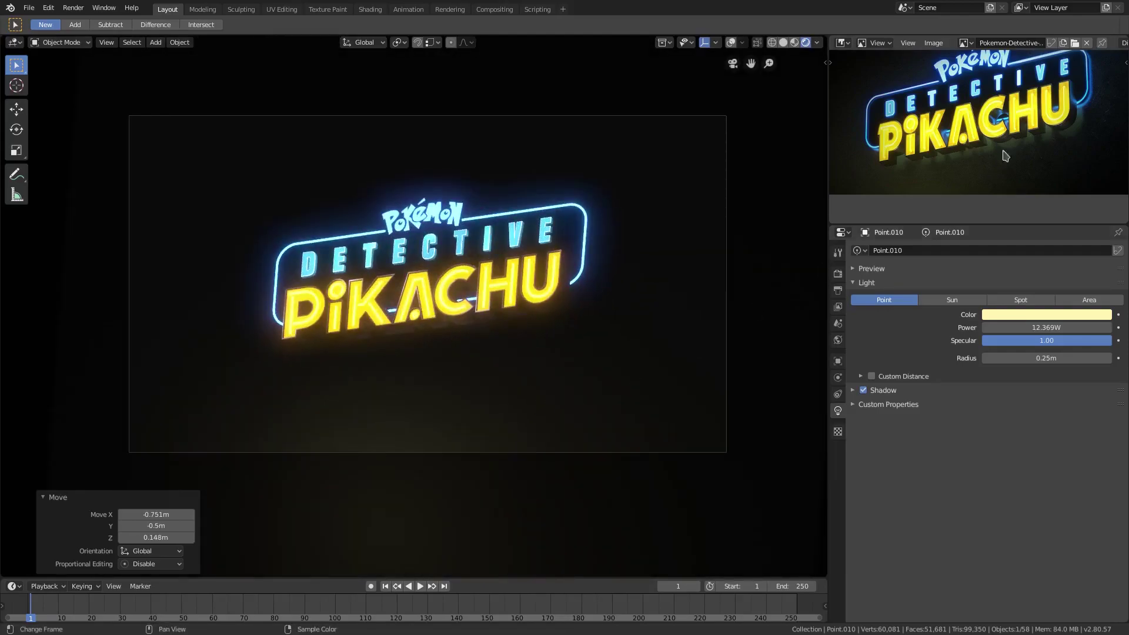
pyautogui.scroll(-2, 1015, 146)
# Nudge the light once more and duplicate it with Shift+D.
pyautogui.moveTo(1016, 129); pyautogui.dragTo(1014, 149, button='middle')
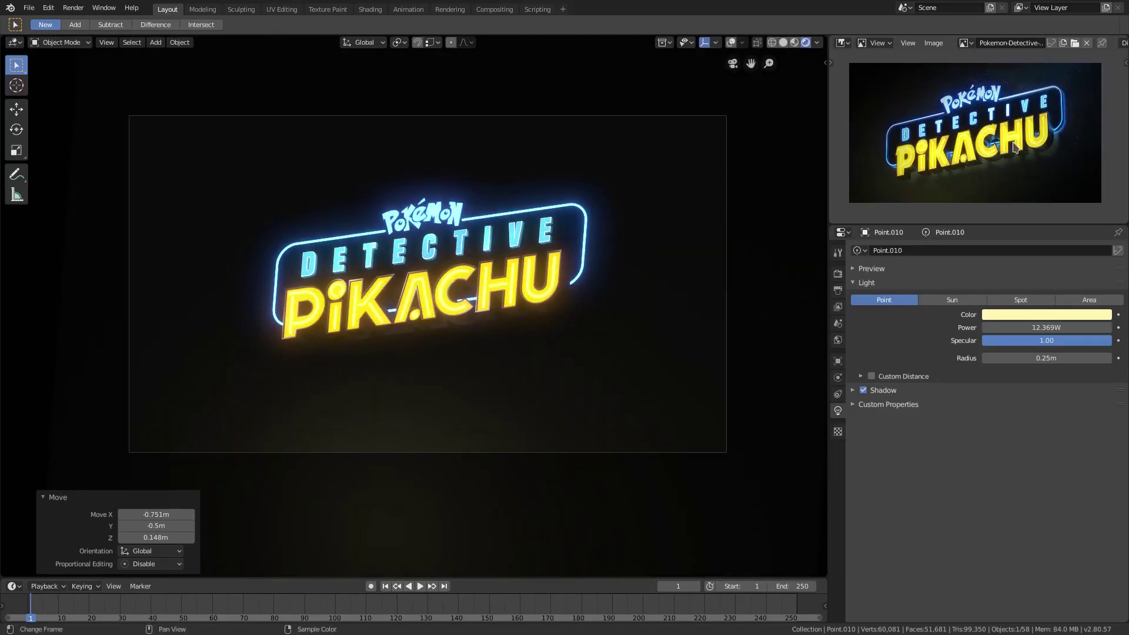
pyautogui.press('g')
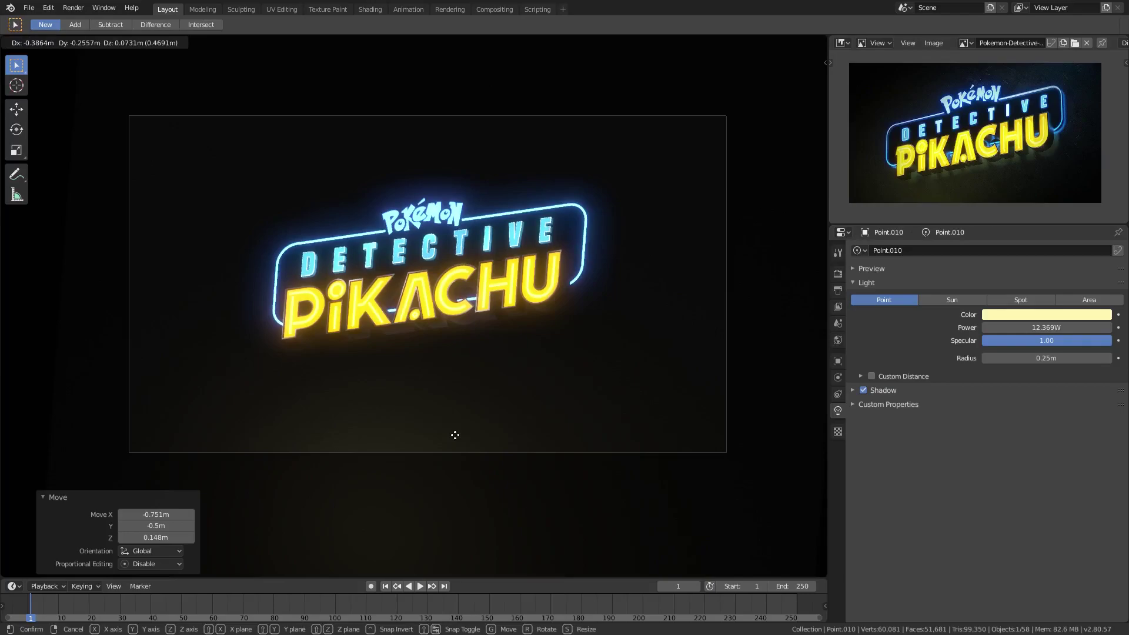
pyautogui.click(415, 441)
pyautogui.hotkey('shift', 'd')
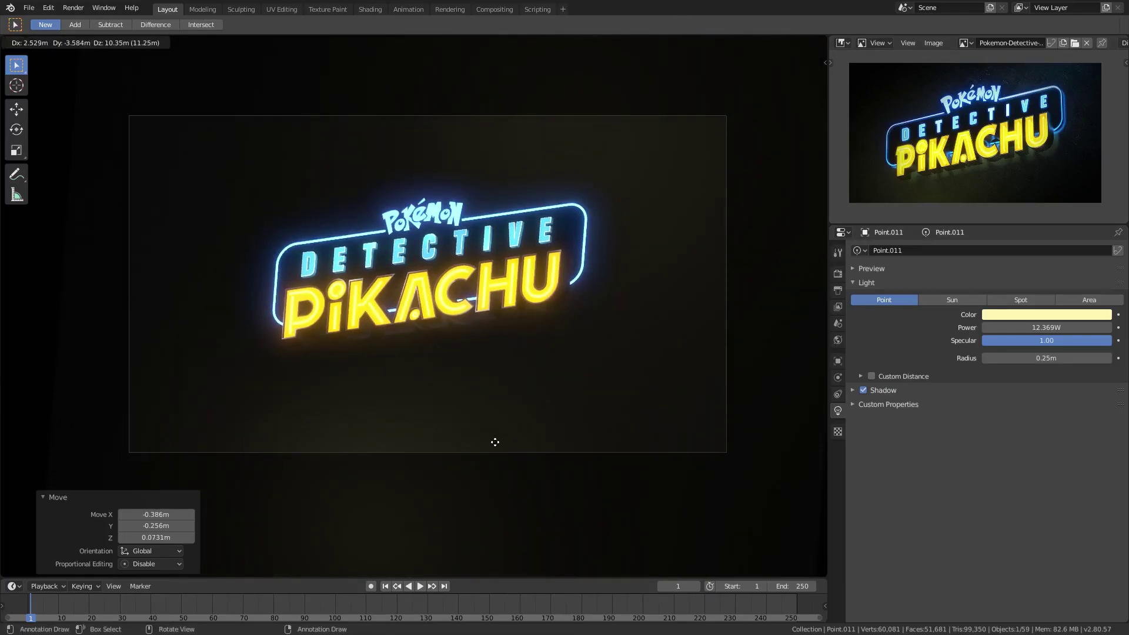
# Drop the duplicated light, inspect the scene with overlays on and enter camera view.
pyautogui.click(494, 388)
pyautogui.moveTo(494, 388); pyautogui.dragTo(348, 411, button='middle')
pyautogui.click(732, 42)
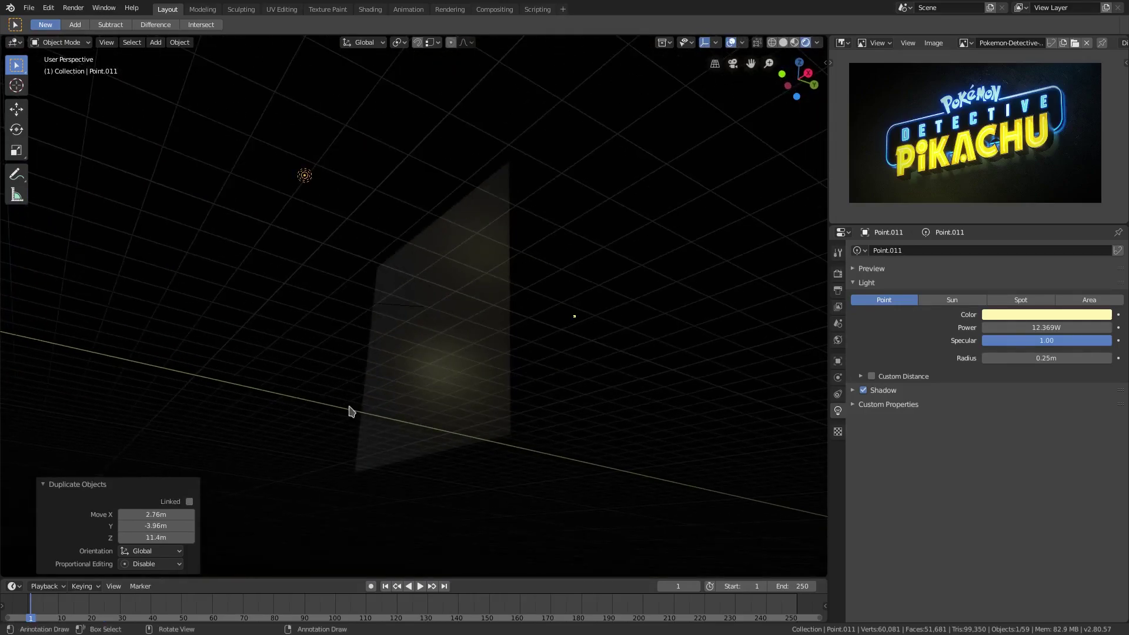
pyautogui.click(288, 362)
pyautogui.moveTo(289, 362)
pyautogui.mouseDown(button='middle')
pyautogui.moveTo(324, 378)
pyautogui.moveTo(445, 388)
pyautogui.moveTo(433, 387)
pyautogui.mouseUp(button='middle')
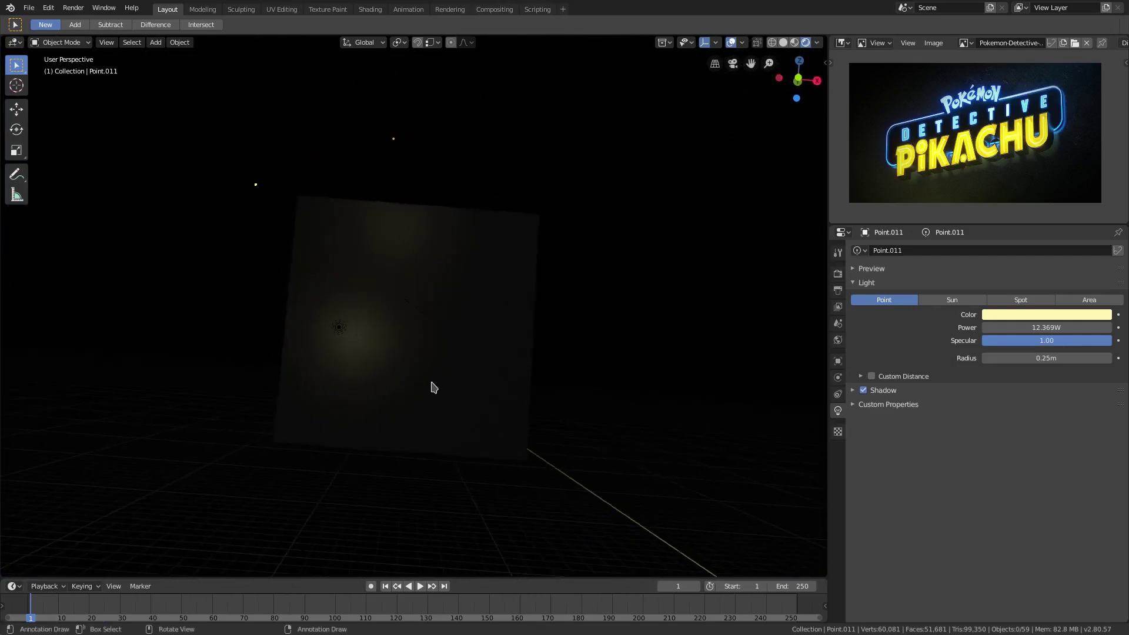
pyautogui.press('KP_0')
# Reposition the original point light around the sign, checking the clean render.
pyautogui.press('g')
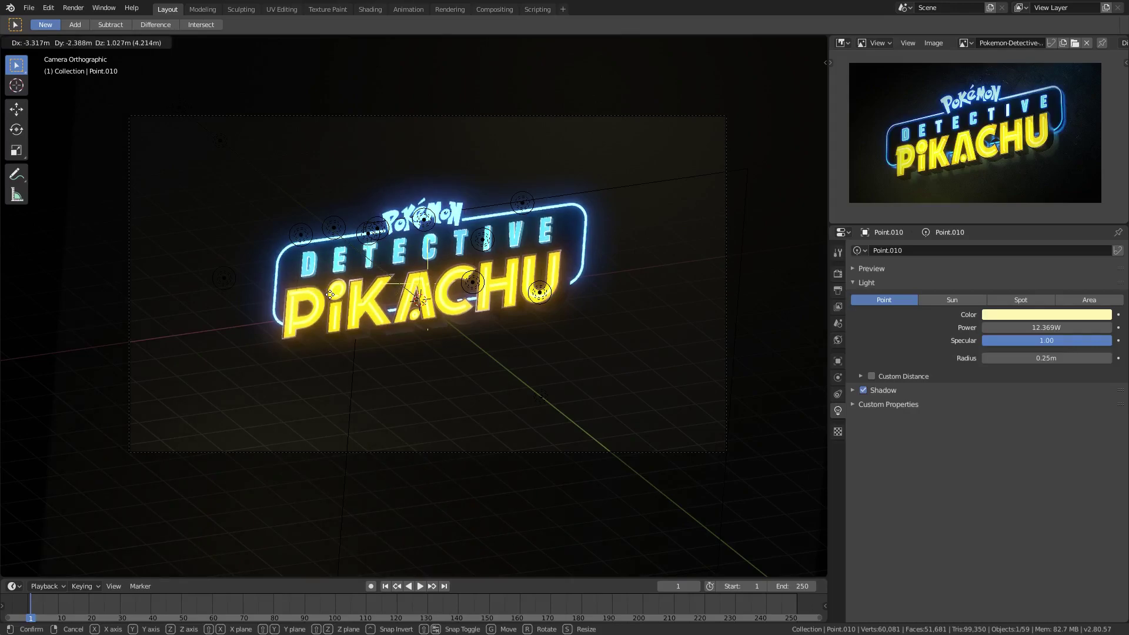
pyautogui.press('Return')
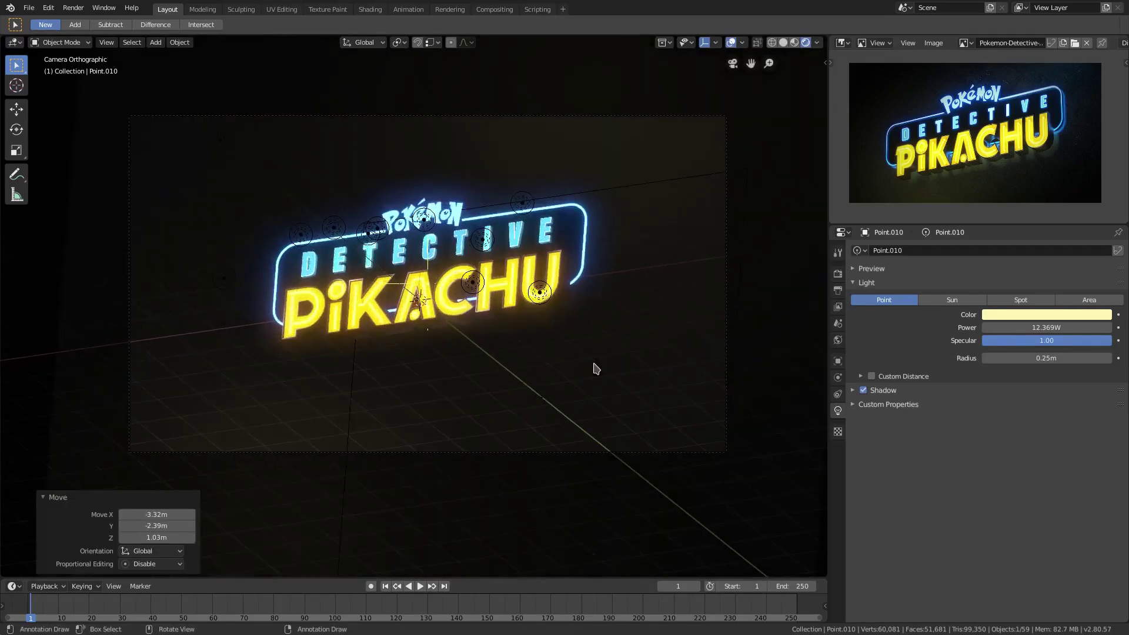
pyautogui.click(731, 42)
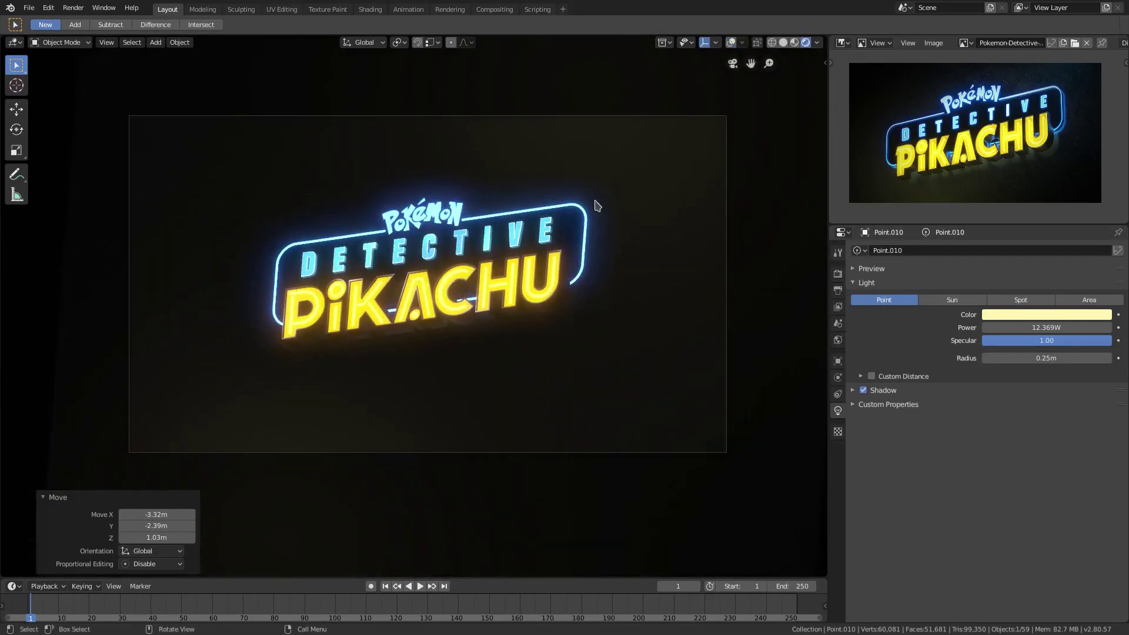
pyautogui.scroll(-1, 555, 334)
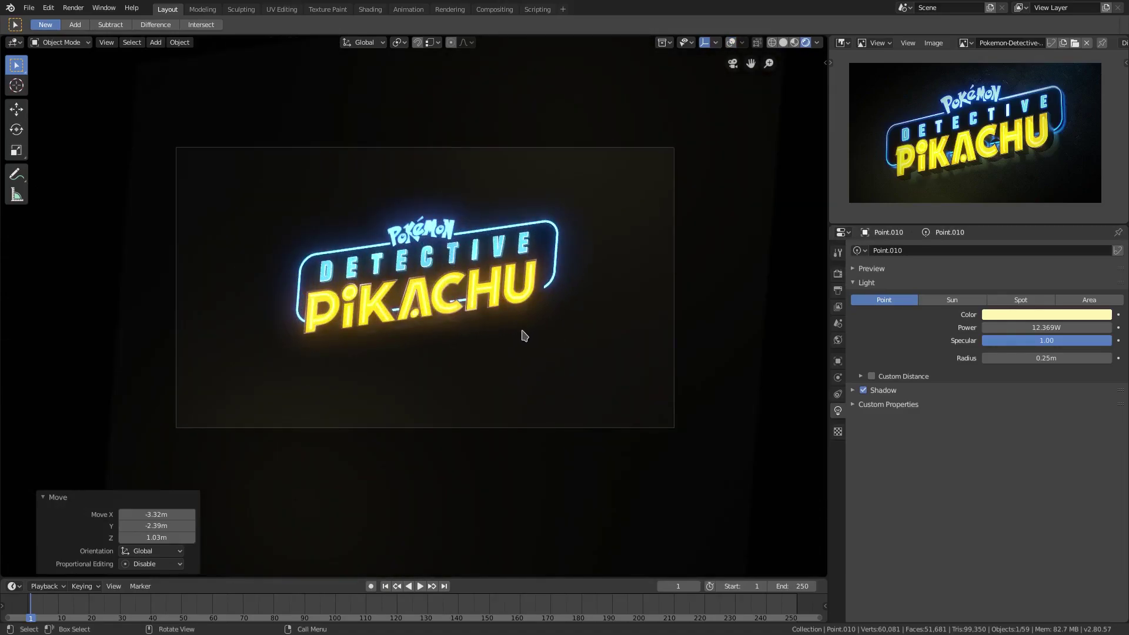
pyautogui.press('g')
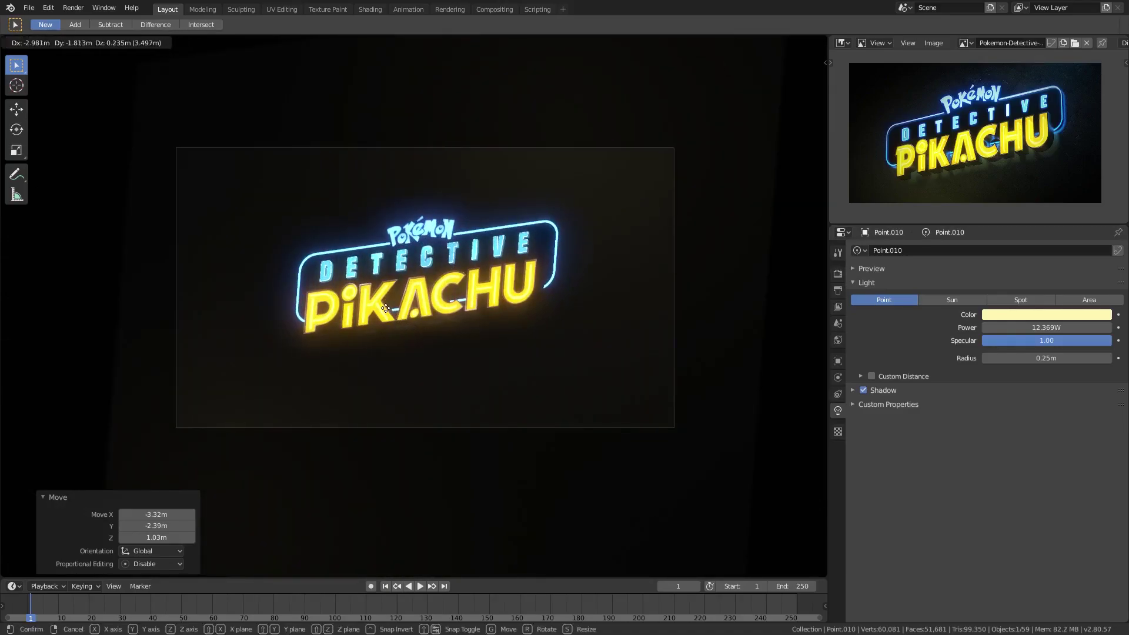
pyautogui.click(434, 250)
pyautogui.moveTo(432, 249); pyautogui.dragTo(441, 260, button='middle')
pyautogui.scroll(3, 546, 183)
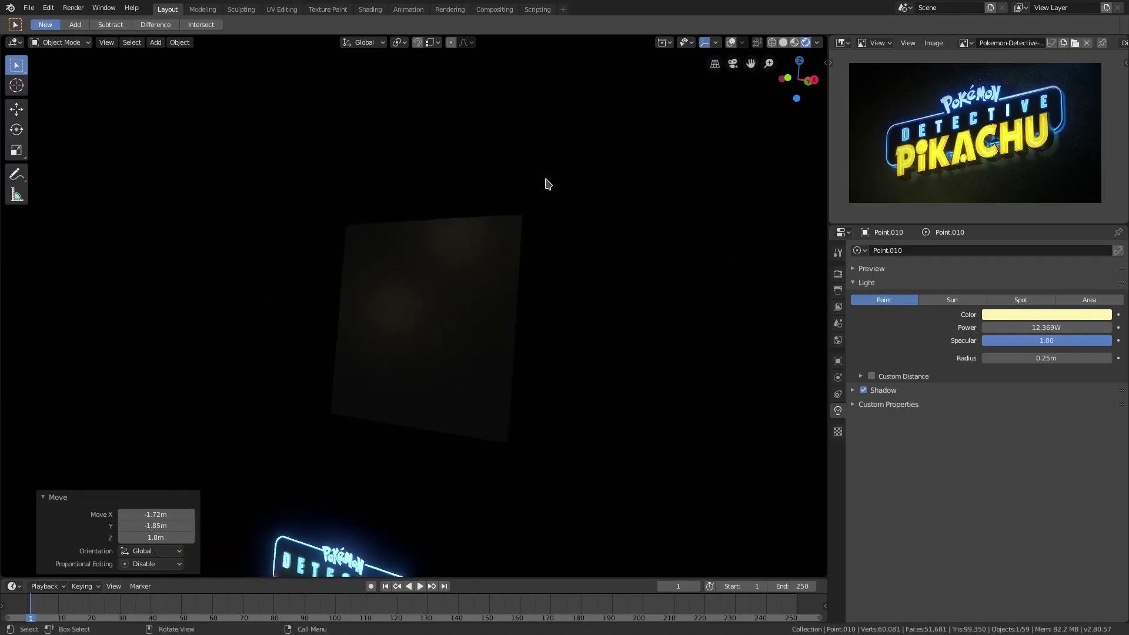
# Place the duplicated light Point.011 through the camera, sliding it along Y, then hide overlays.
pyautogui.click(730, 41)
pyautogui.click(441, 209)
pyautogui.moveTo(441, 209)
pyautogui.mouseDown(button='middle')
pyautogui.moveTo(481, 232)
pyautogui.moveTo(476, 261)
pyautogui.mouseUp(button='middle')
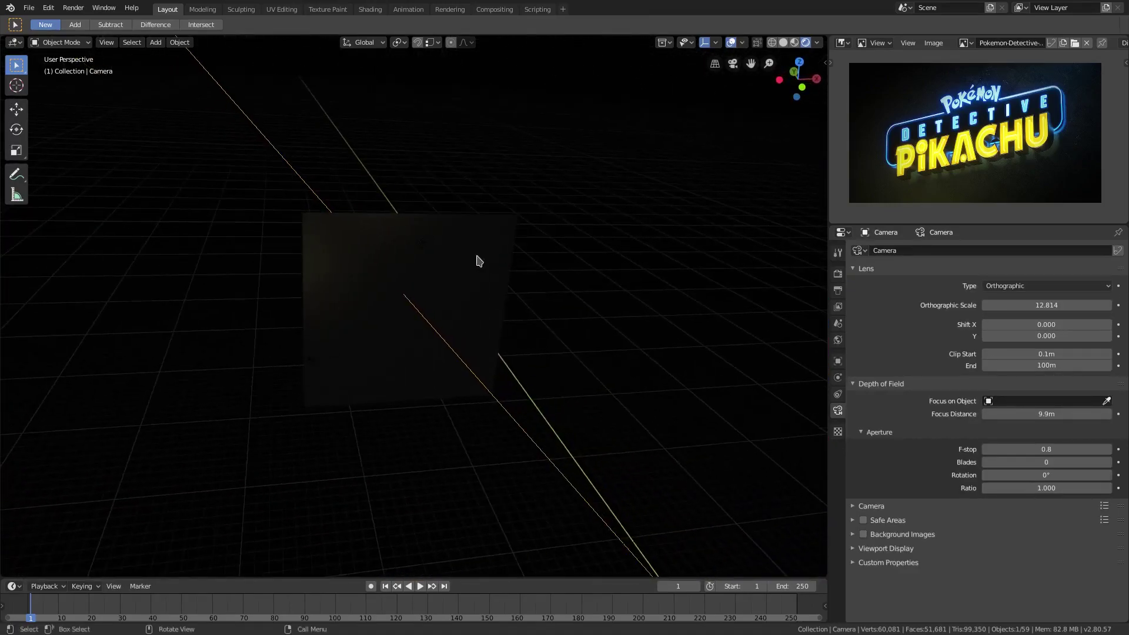
pyautogui.click(439, 256)
pyautogui.press('KP_0')
pyautogui.press('g')
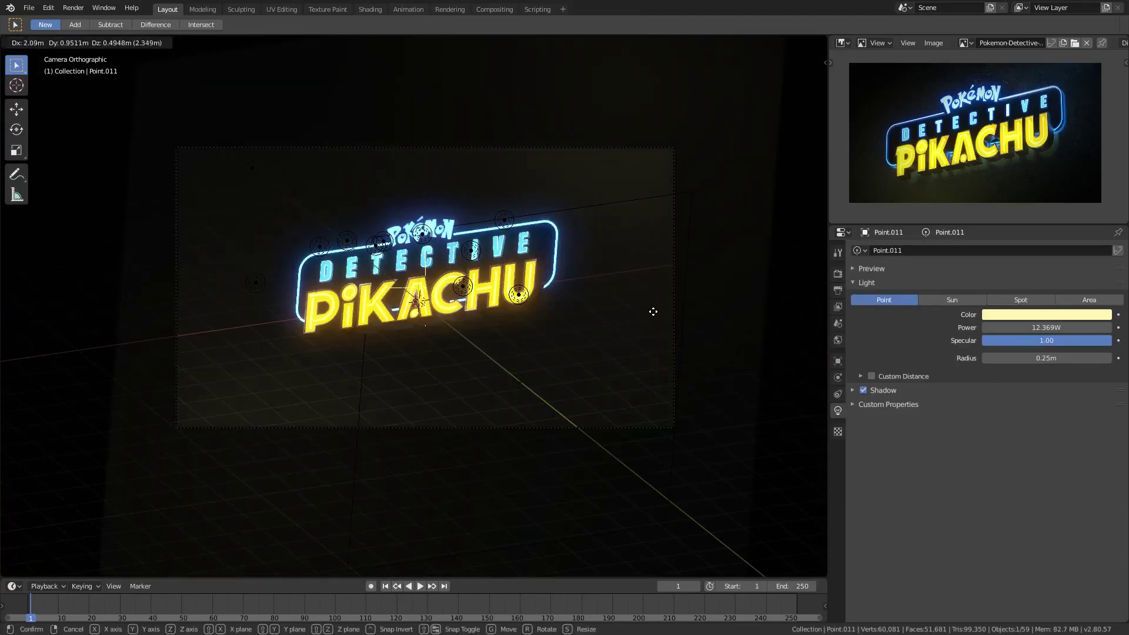
pyautogui.click(594, 318)
pyautogui.press('g')
pyautogui.press('y')
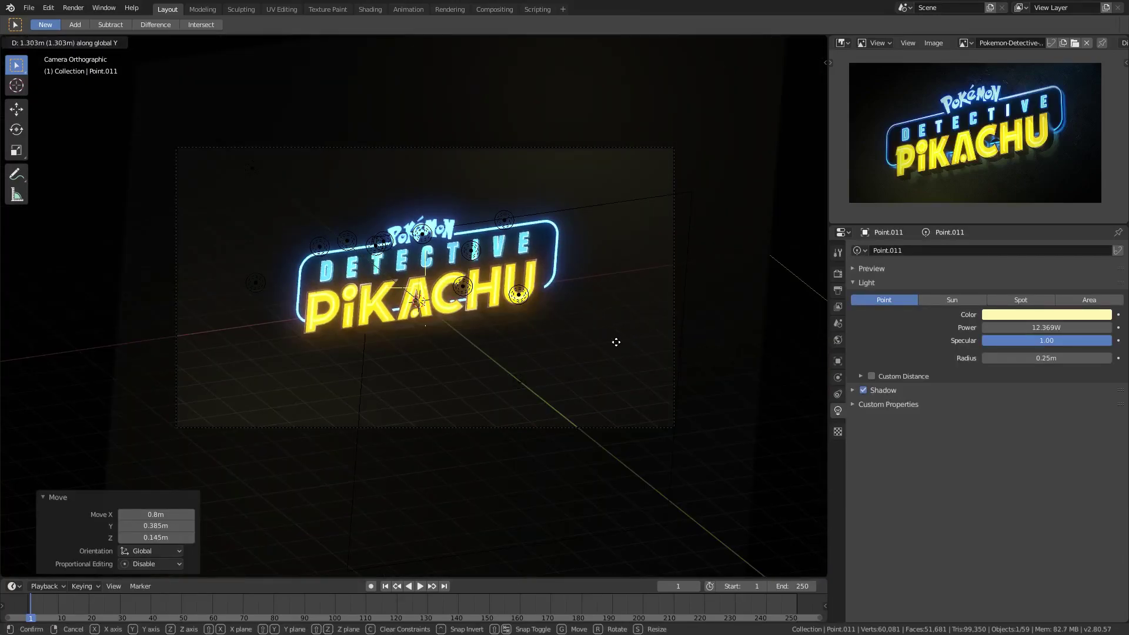
pyautogui.click(606, 336)
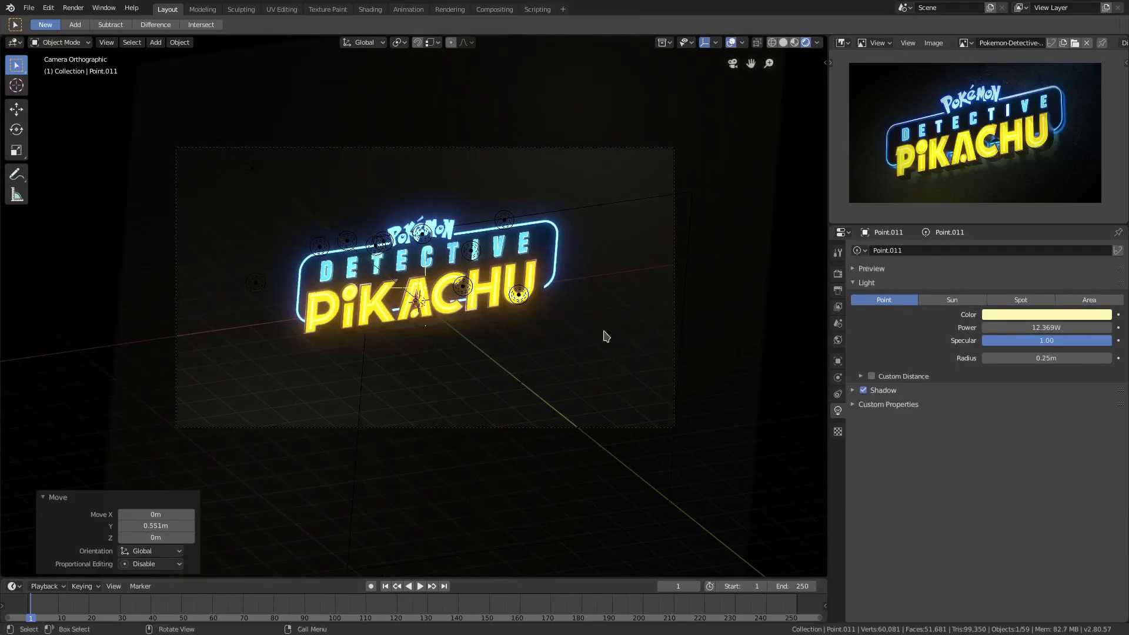
pyautogui.click(737, 44)
pyautogui.scroll(-3, 580, 253)
pyautogui.scroll(3, 638, 347)
# Set the wall material to Metallic 0.880, Specular Tint 1.000 and Roughness 0.402.
pyautogui.click(638, 348)
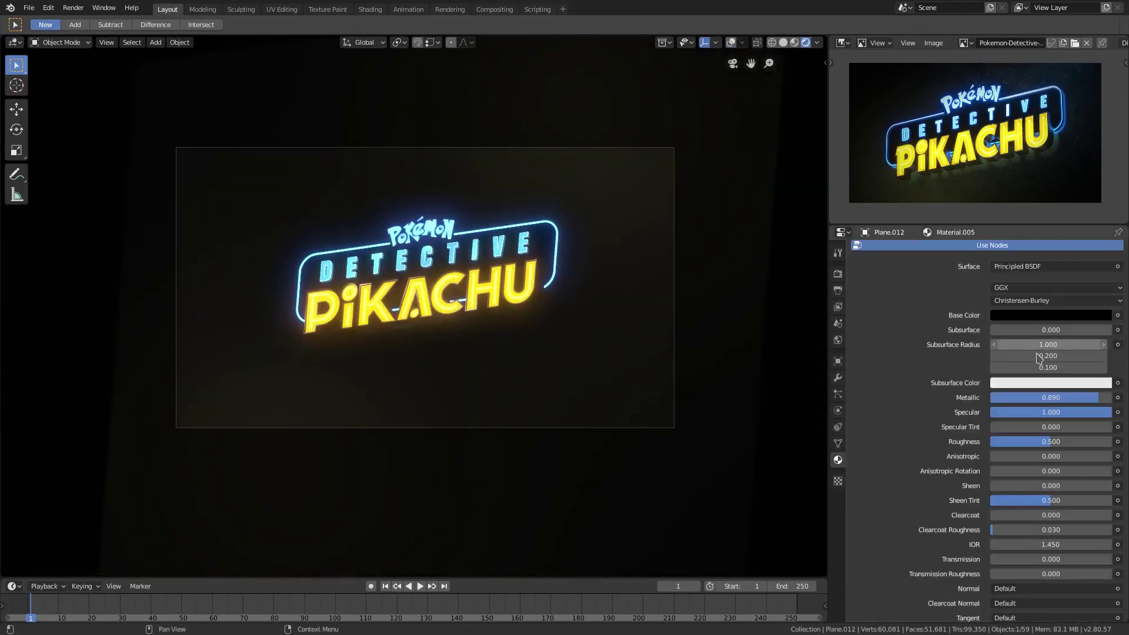
pyautogui.moveTo(1077, 399)
pyautogui.mouseDown()
pyautogui.moveTo(1113, 402)
pyautogui.moveTo(993, 401)
pyautogui.moveTo(1096, 402)
pyautogui.mouseUp()
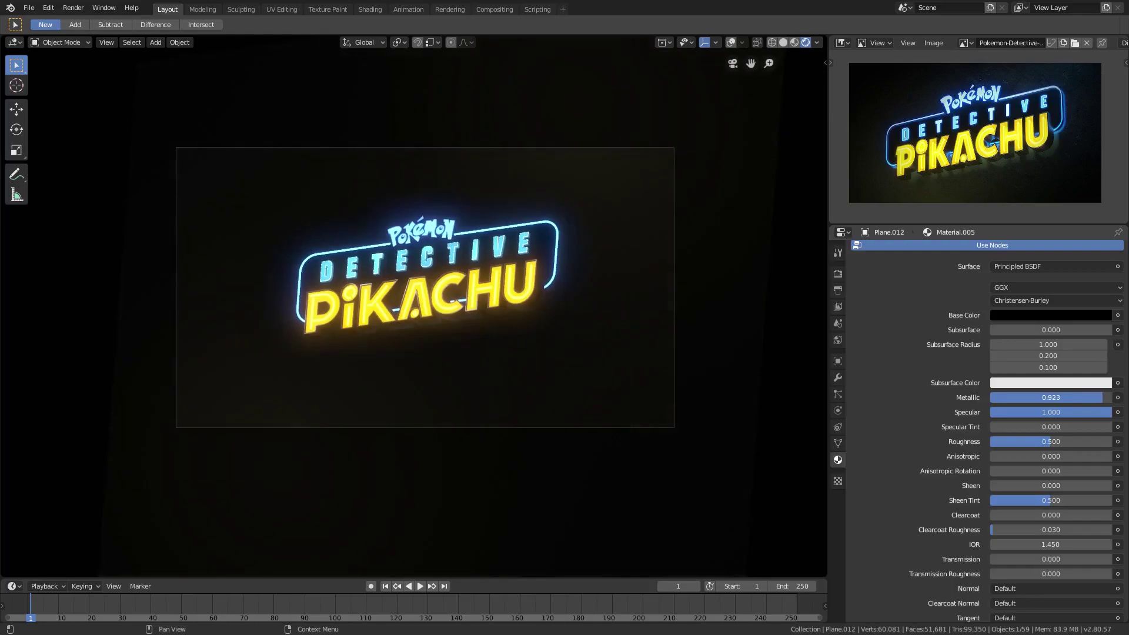
pyautogui.moveTo(1102, 397); pyautogui.dragTo(1099, 397)
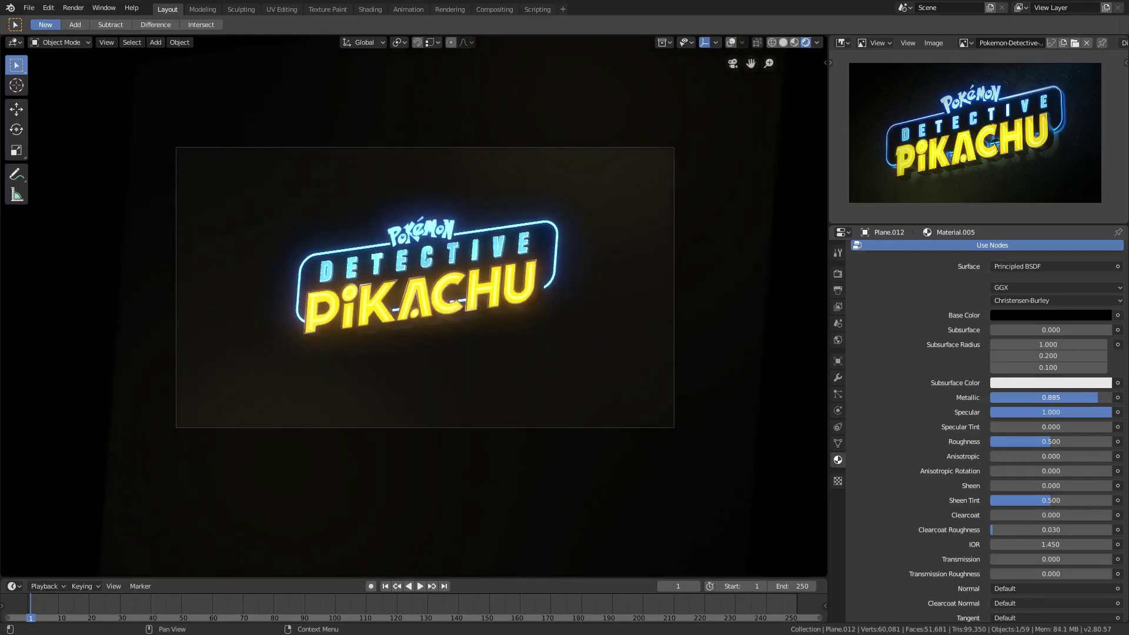
pyautogui.moveTo(1058, 440)
pyautogui.mouseDown()
pyautogui.moveTo(995, 442)
pyautogui.moveTo(1112, 427)
pyautogui.mouseUp()
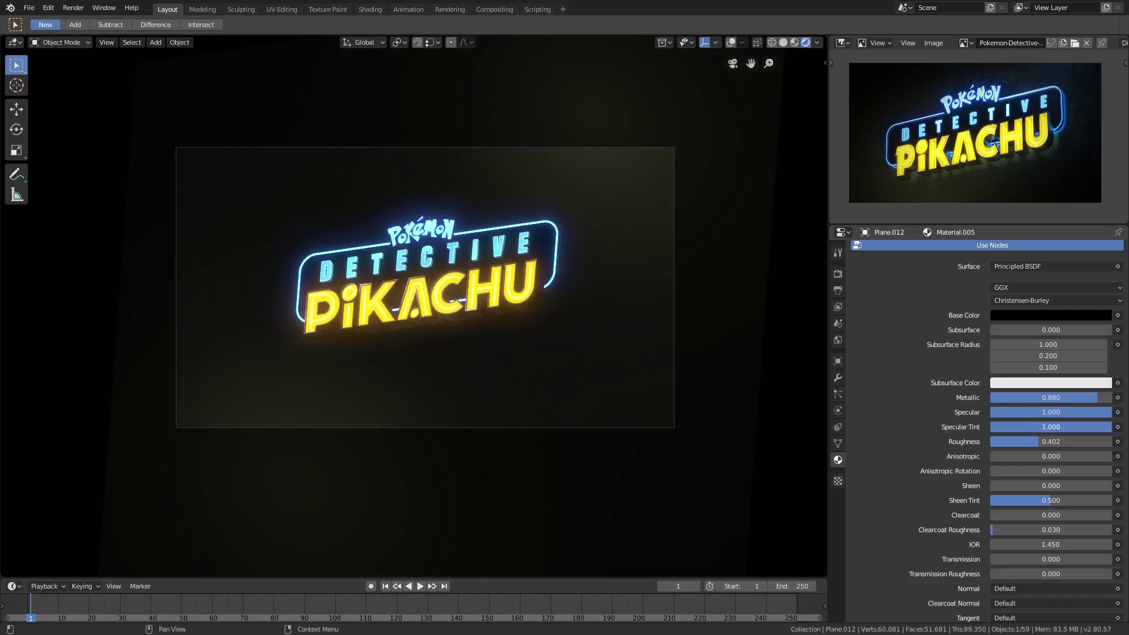